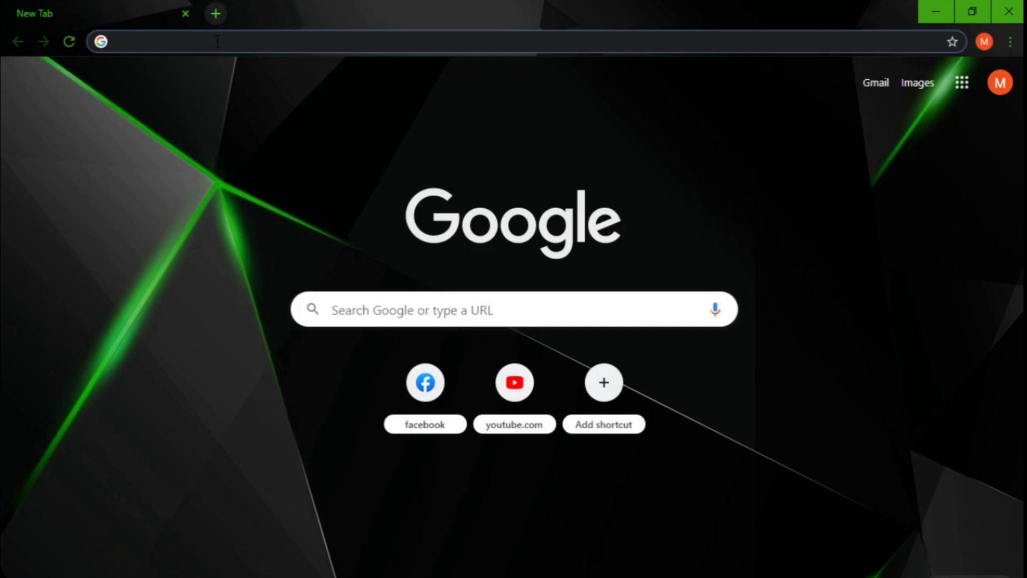
Load the remove.bg website in Chrome.
left_click(217, 41)
type("re")
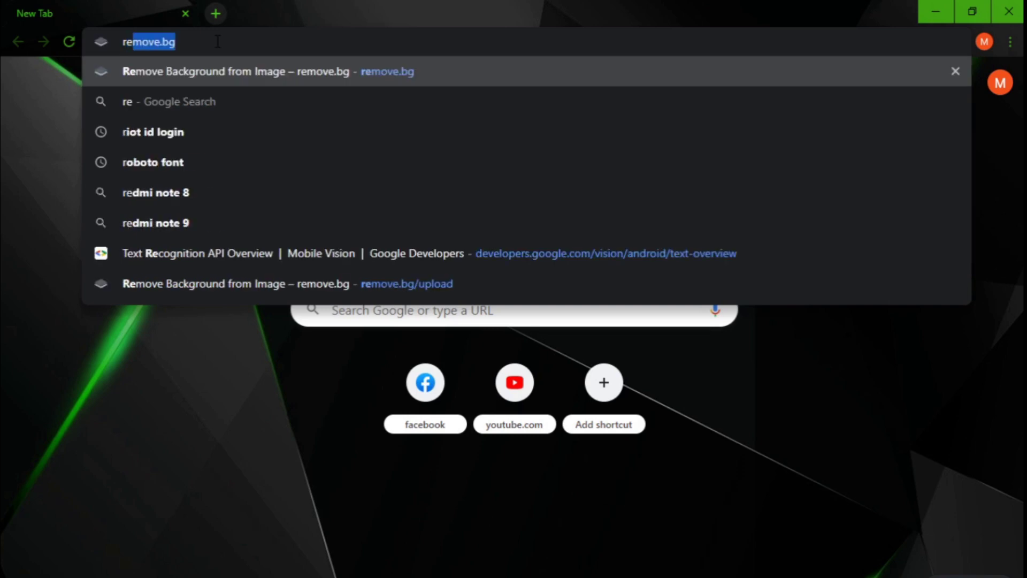
type("move.")
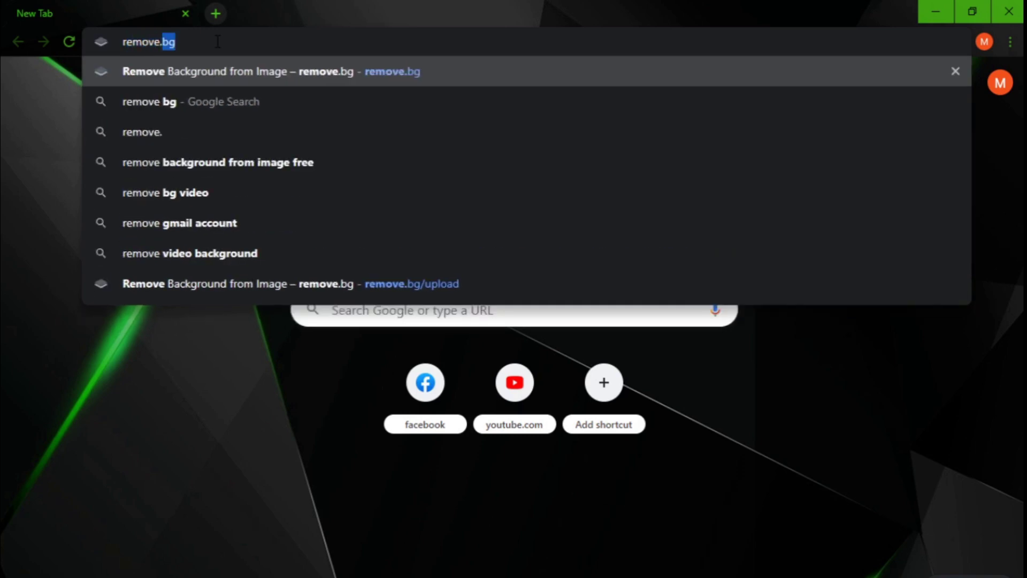
type("bg")
key("Return")
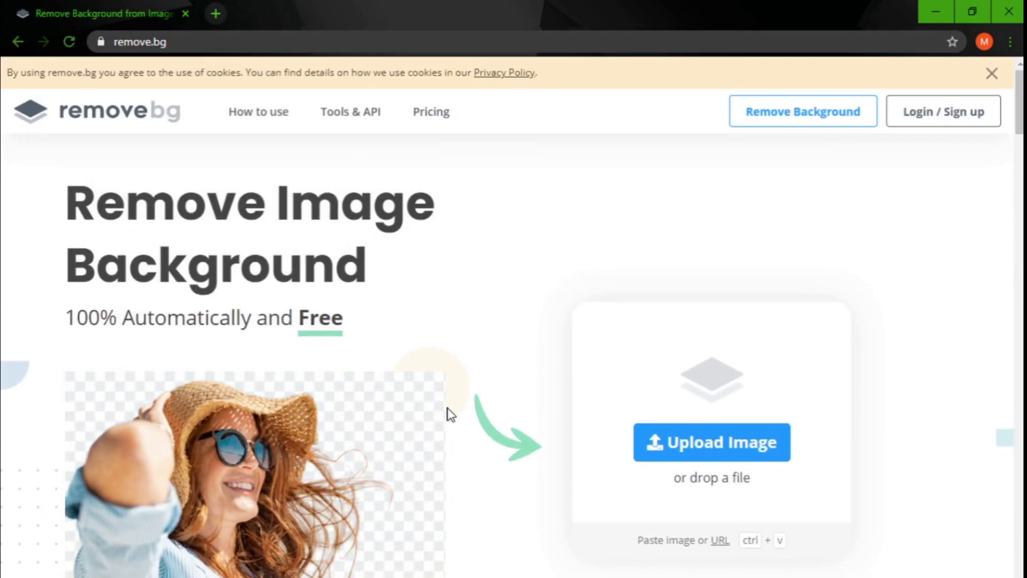
scroll(451, 414, "down", 1)
scroll(451, 414, "up", 1)
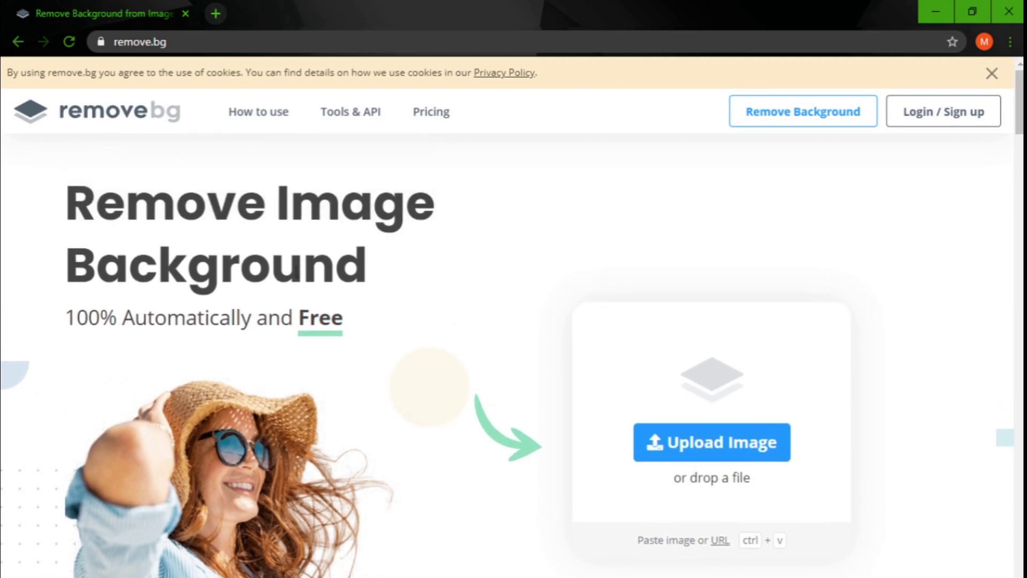
Open an empty new tab beside the remove.bg tab.
left_click(216, 14)
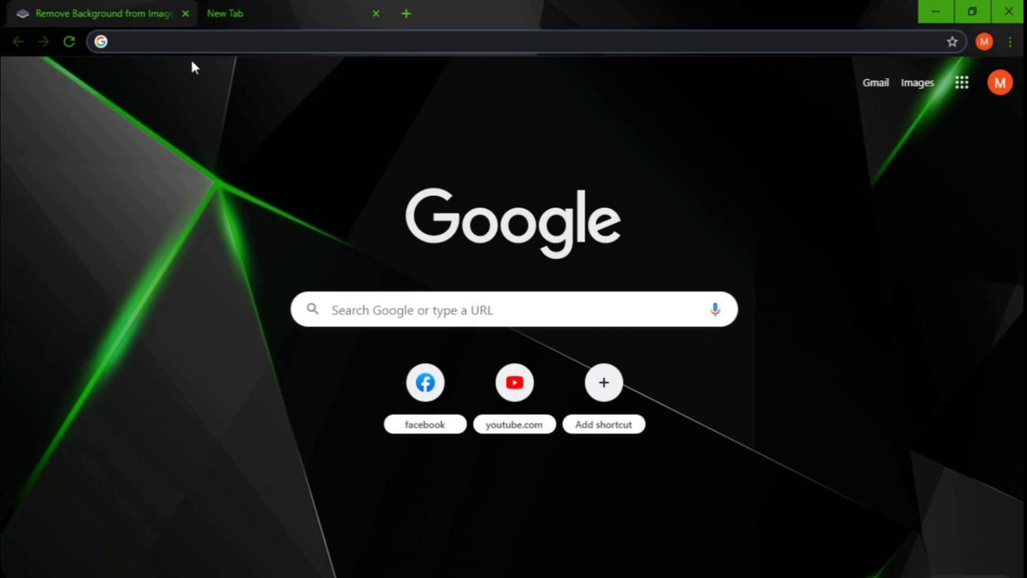
left_click(140, 16)
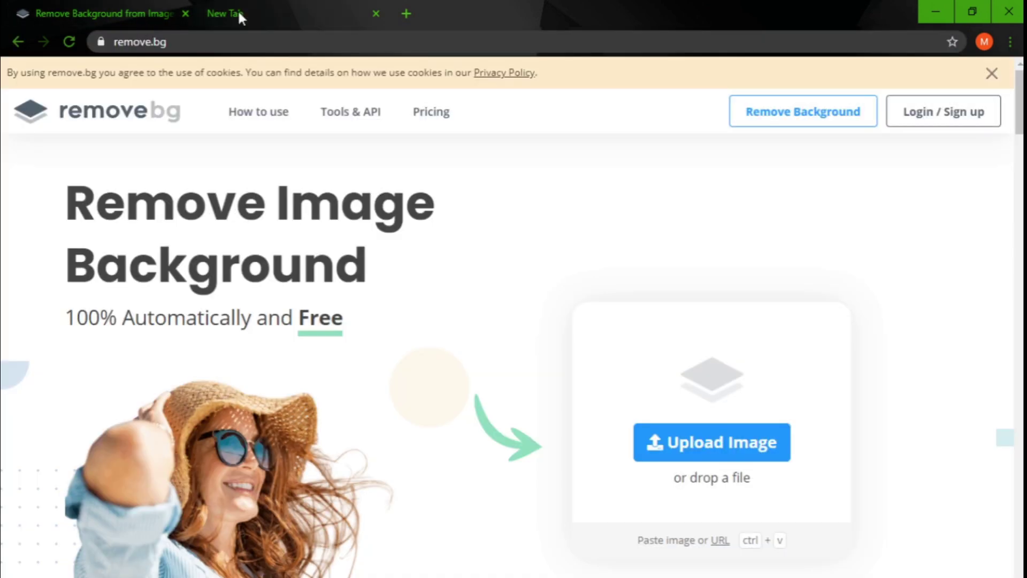
left_click(238, 16)
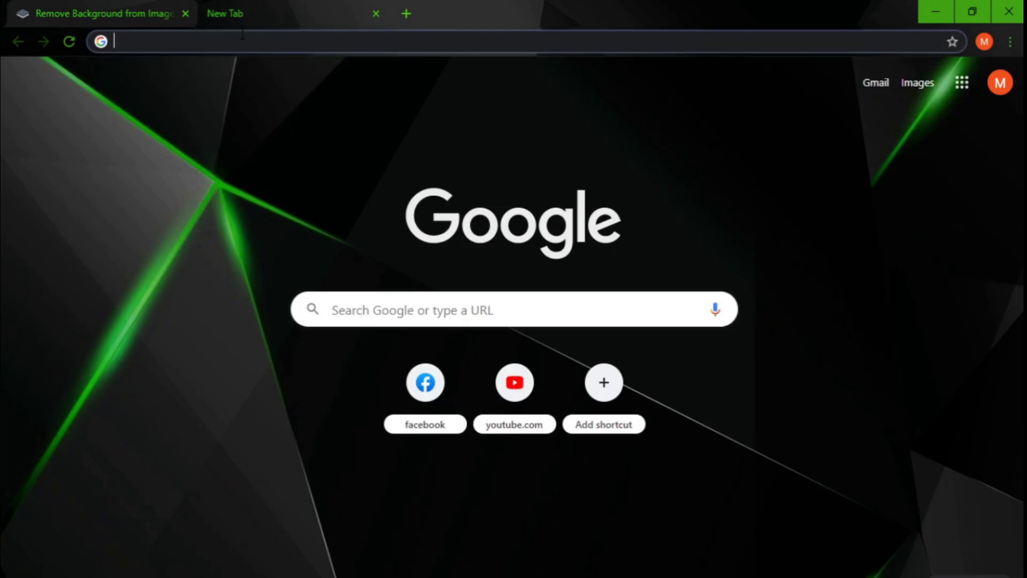
Search Google Images for 'burger vector'.
type("burger ")
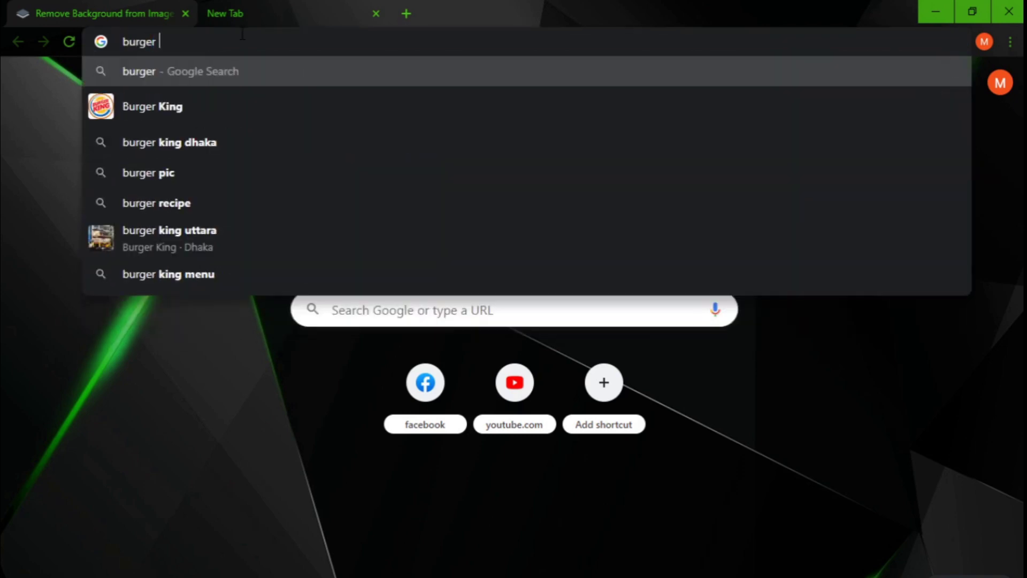
type("vector")
key("Return")
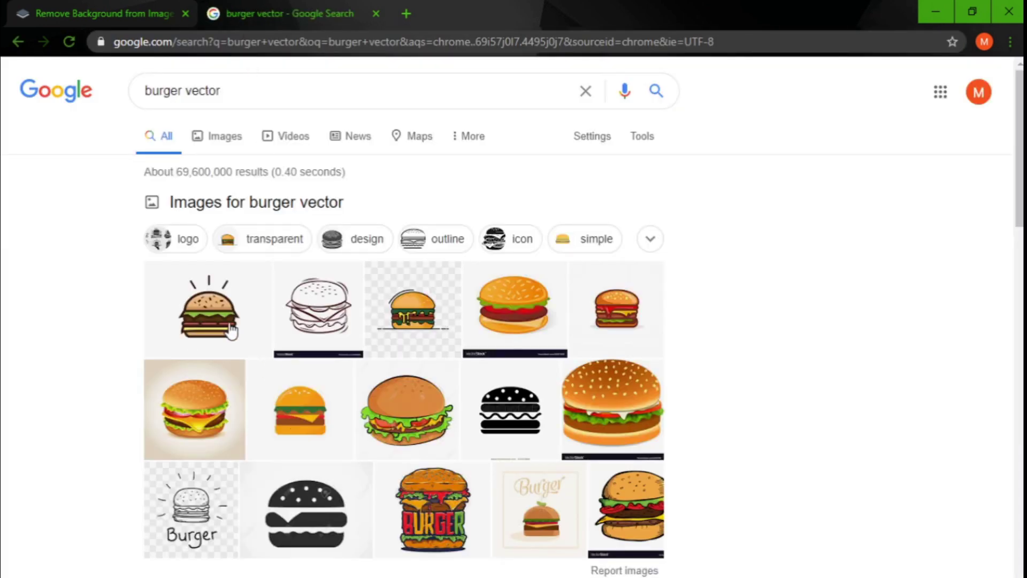
left_click(231, 326)
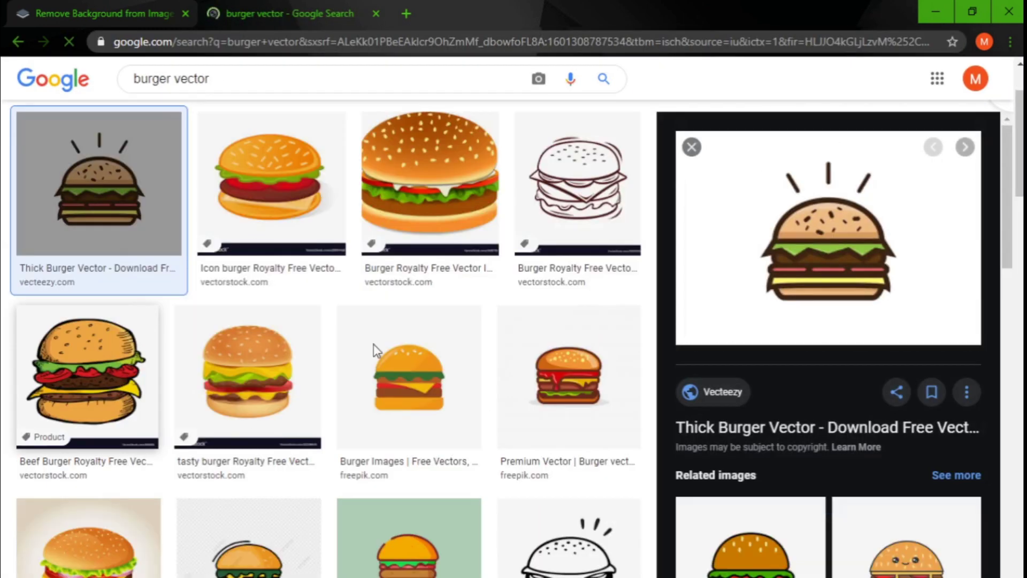
scroll(348, 526, "down", 1)
scroll(353, 522, "up", 1)
Copy the Beef Burger drawing and go back to the remove.bg tab.
left_click(59, 406)
right_click(792, 318)
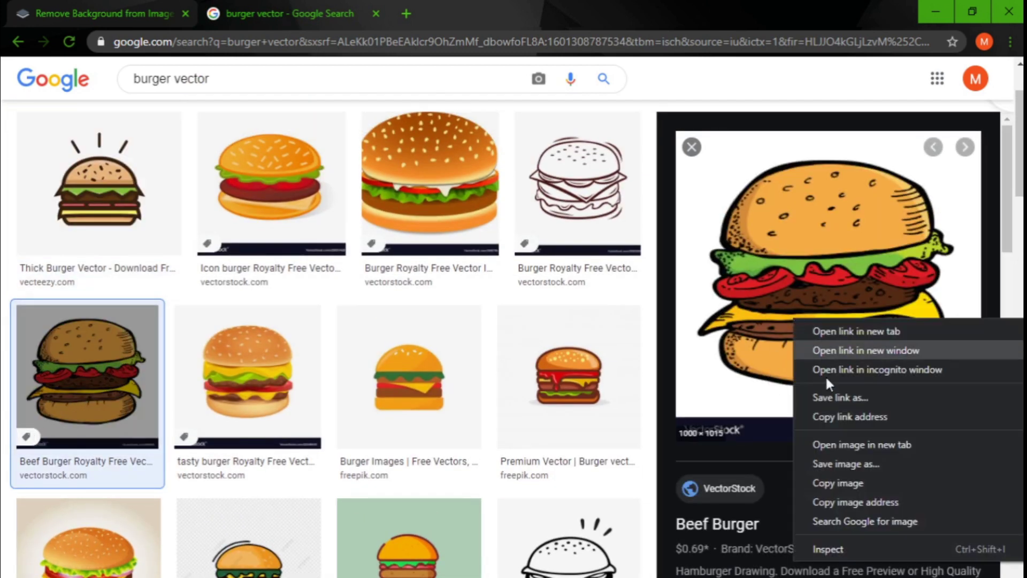
left_click(862, 483)
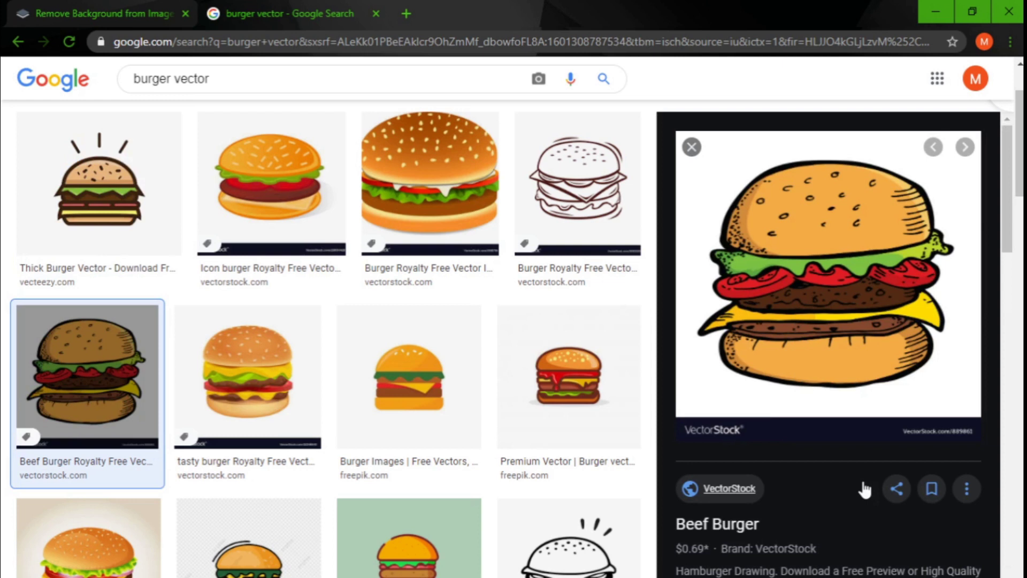
left_click(89, 4)
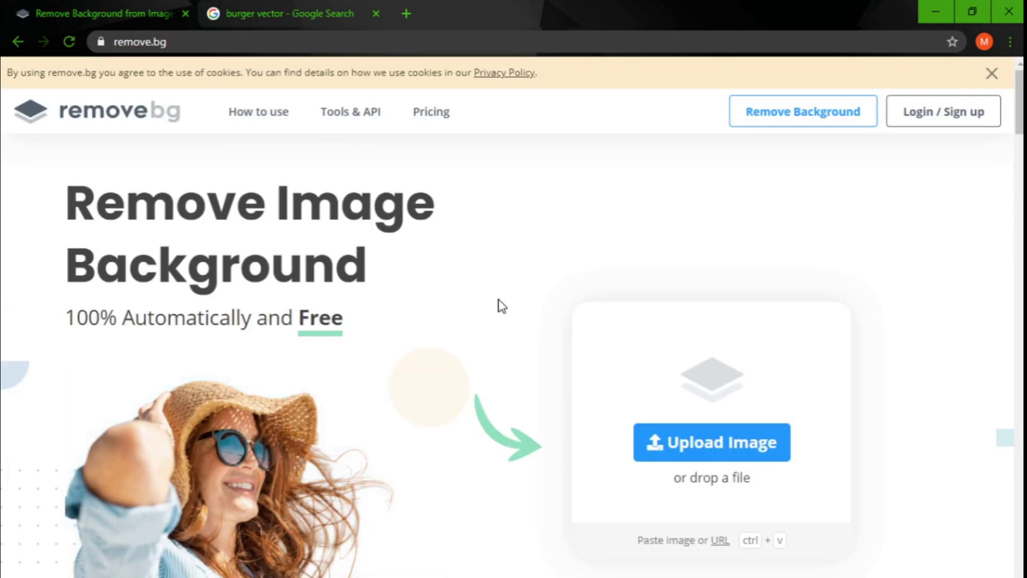
Paste the burger into remove.bg and download the transparent image-removebg-preview.png.
key("ctrl+v")
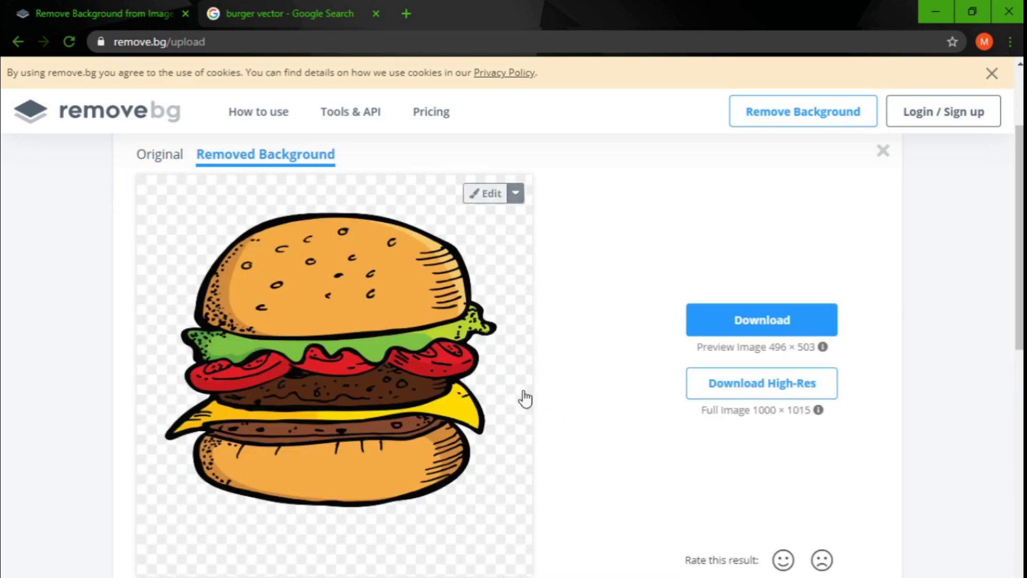
left_click(805, 333)
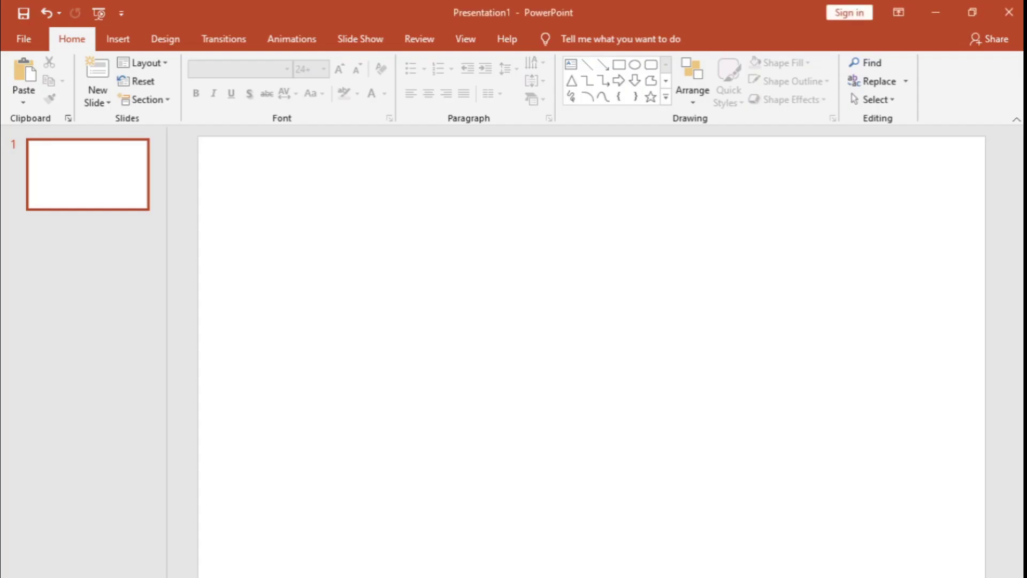
Insert image-removebg-preview (6) from G:\Downloads\games onto slide 1.
left_click(118, 38)
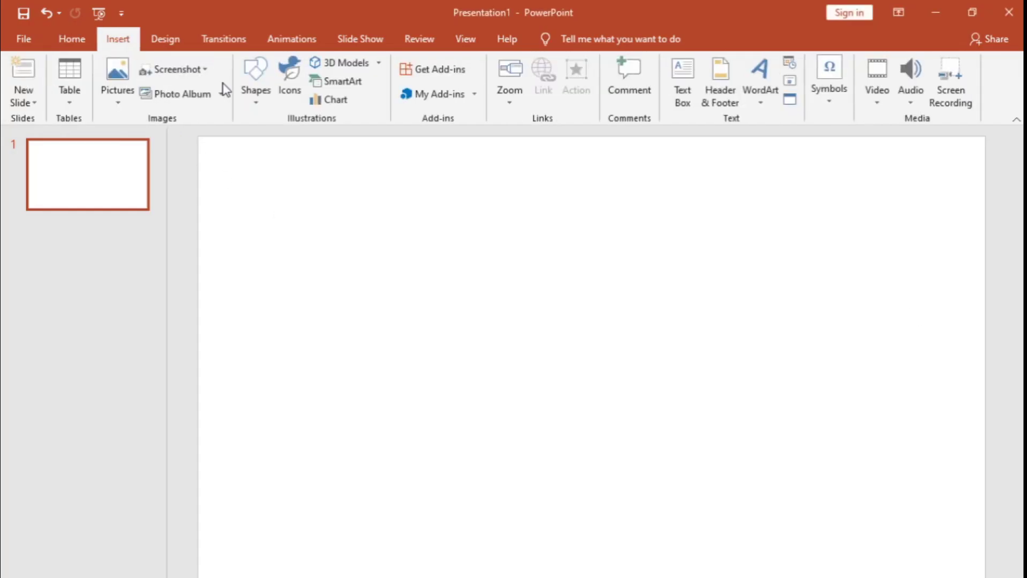
left_click(115, 94)
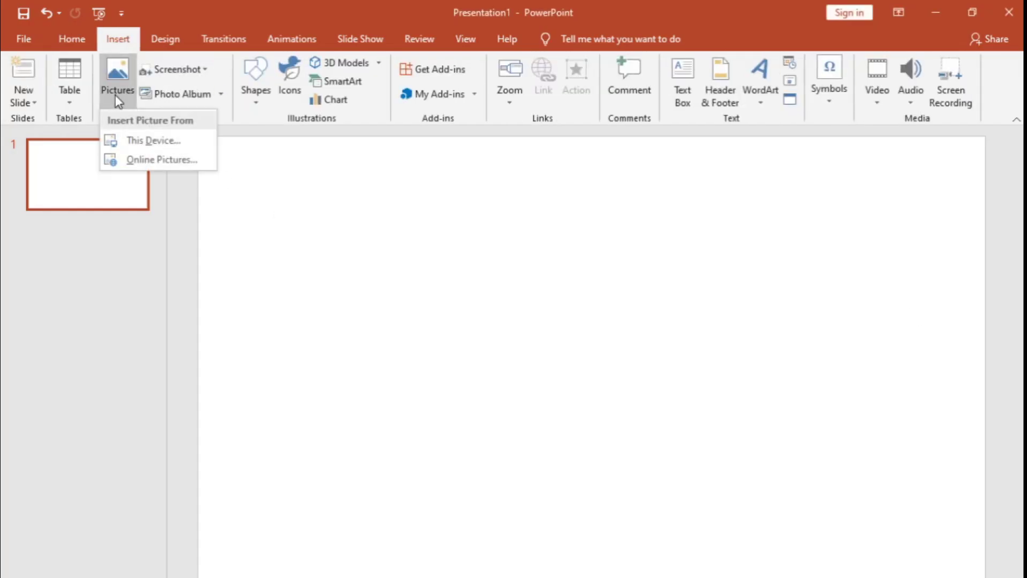
left_click(153, 142)
scroll(65, 288, "down", 1)
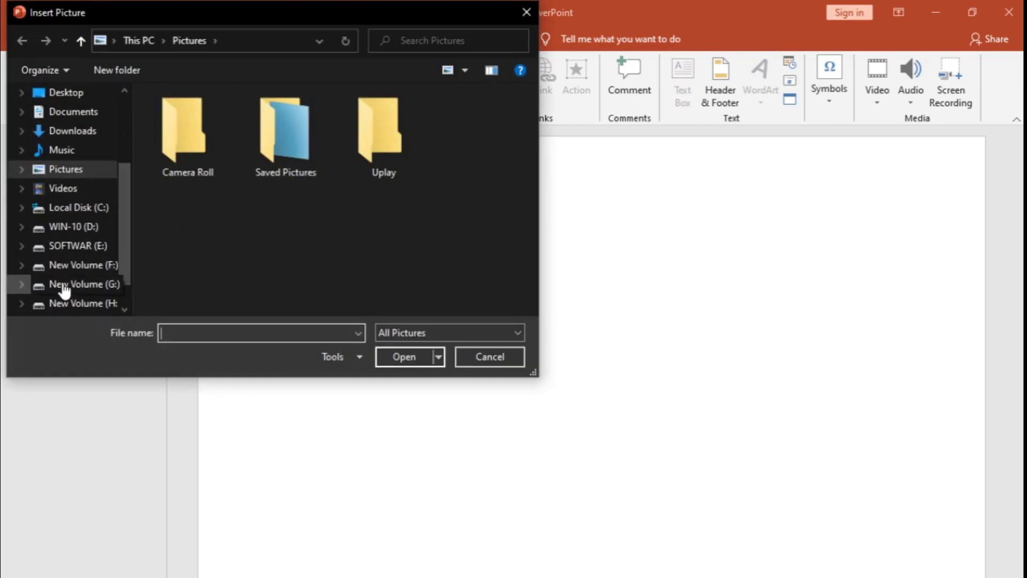
left_click(75, 283)
double_click(241, 135)
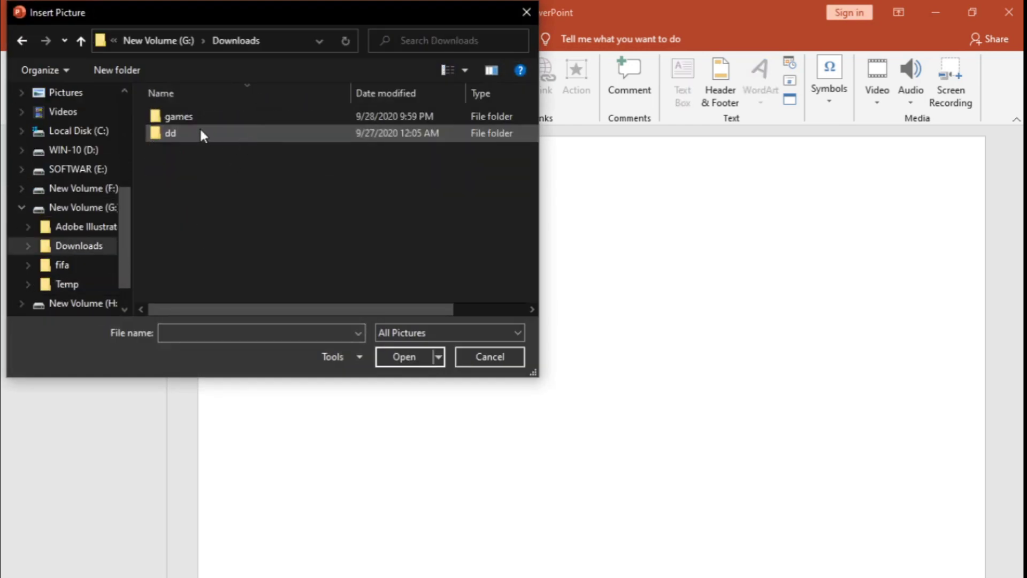
double_click(224, 120)
left_click(407, 236)
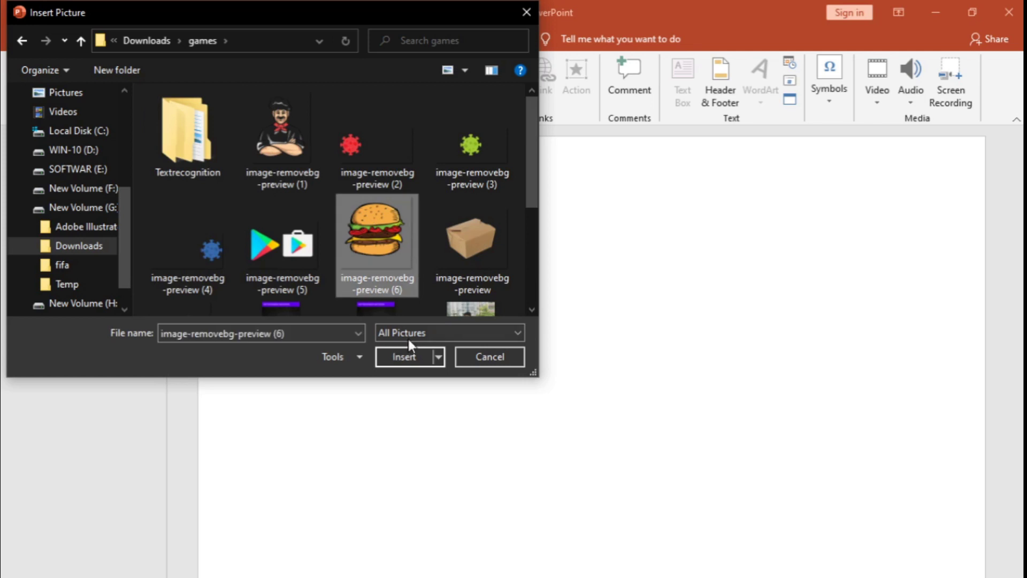
left_click(410, 357)
Move the burger picture to the left side of the slide.
left_click(802, 412)
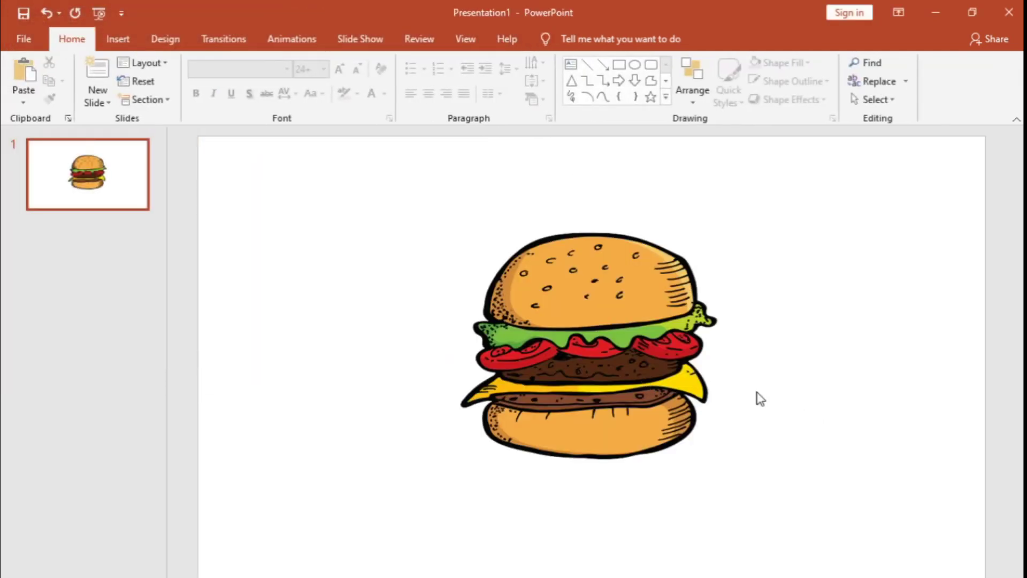
left_click_drag(607, 348, 373, 347)
left_click(628, 388)
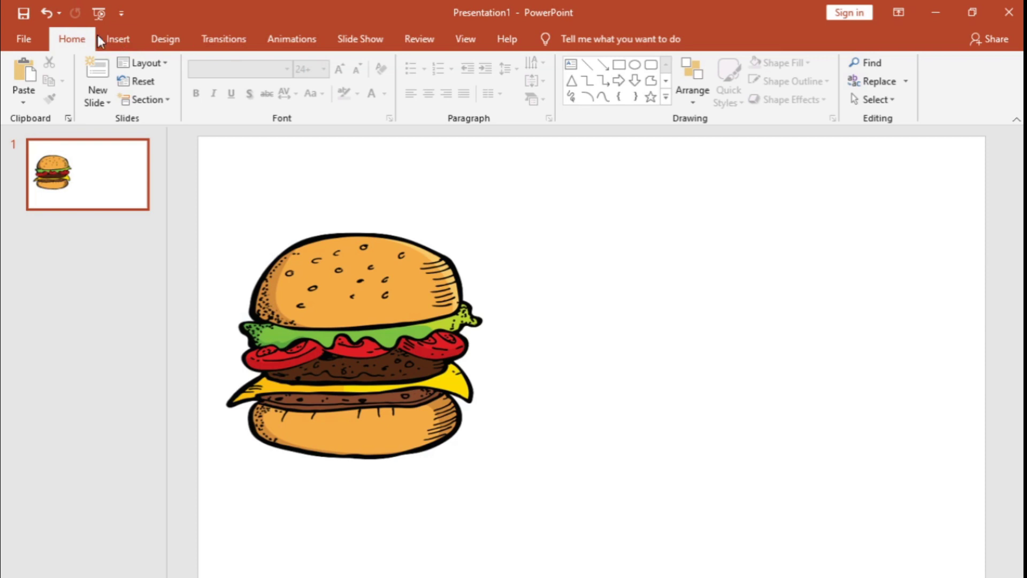
left_click(110, 43)
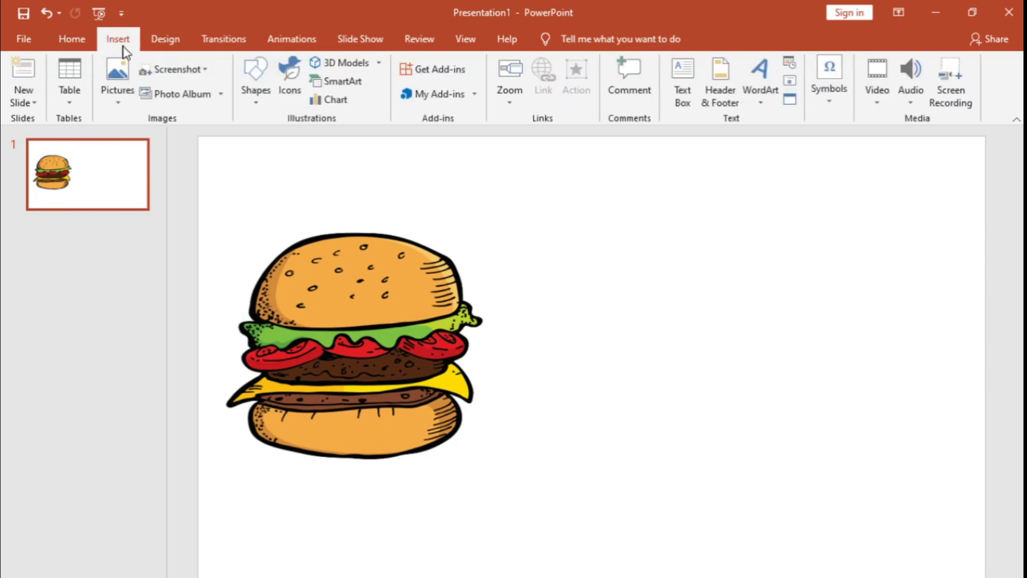
left_click(247, 101)
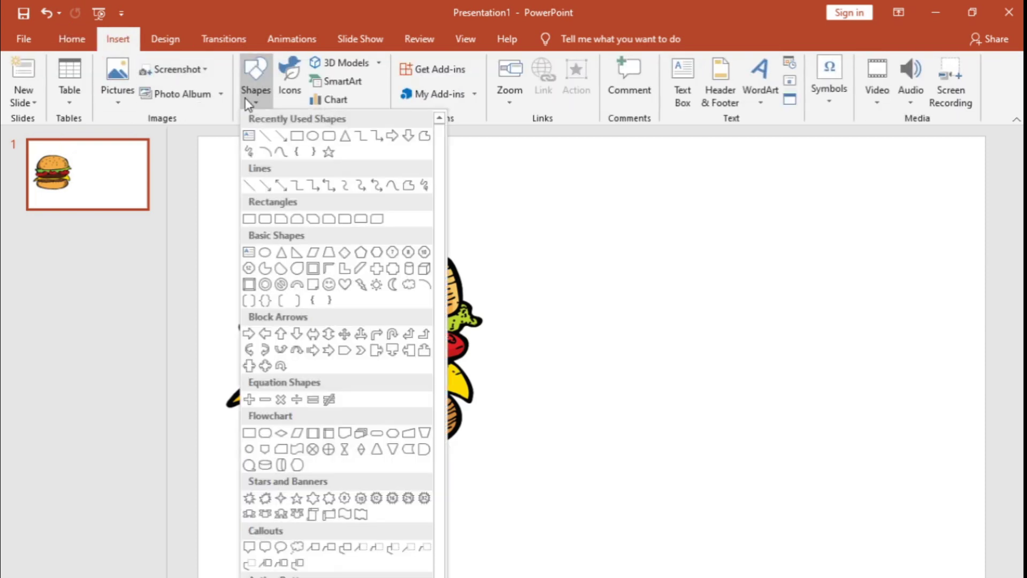
Draw a circle to the right of the burger with a solid black style.
left_click(313, 136)
left_click_drag(585, 243, 775, 408)
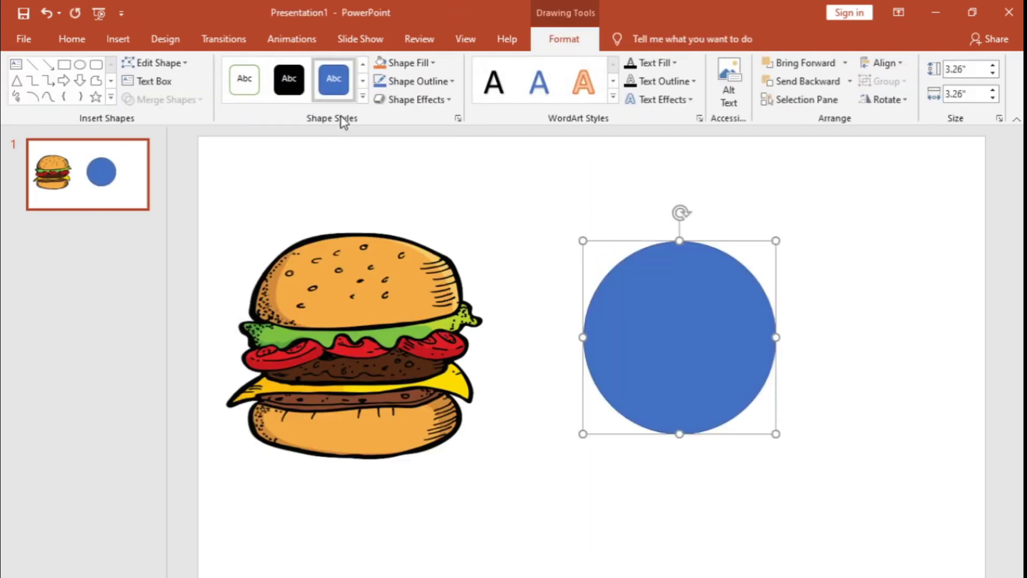
left_click(306, 78)
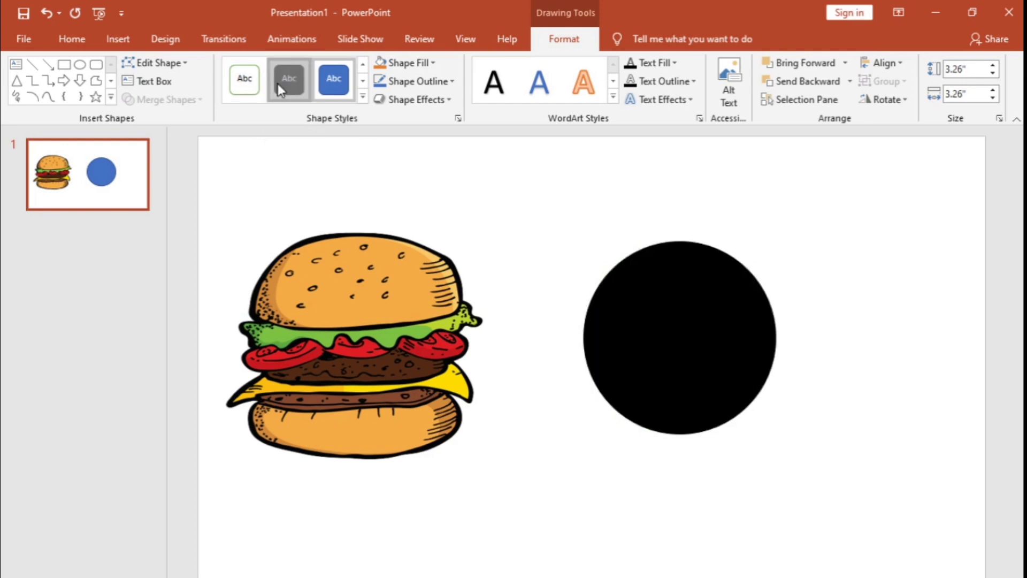
left_click(286, 81)
Give the circle a gold outline, 4½ pt thick.
left_click(414, 81)
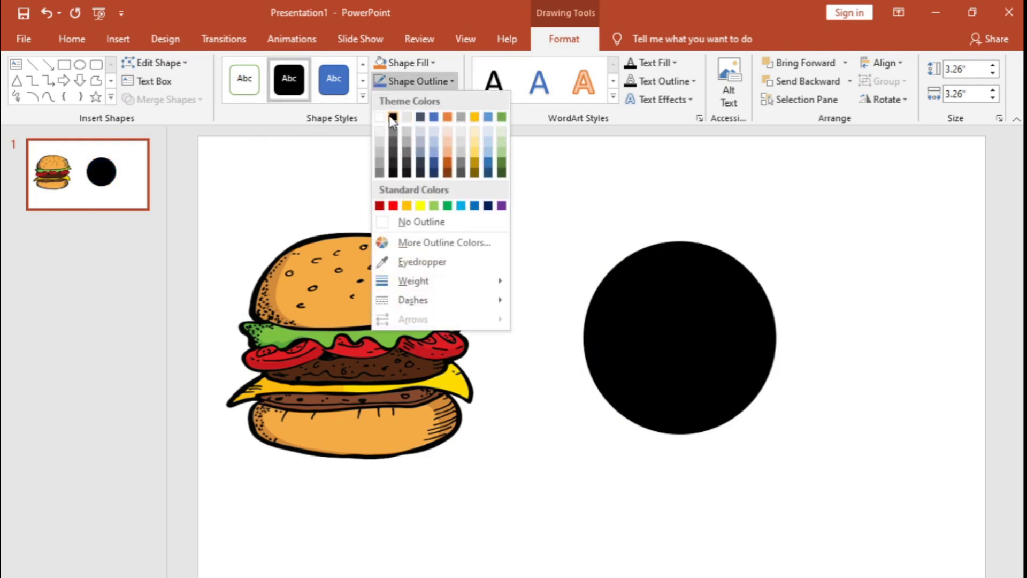
left_click(393, 117)
left_click(417, 81)
left_click(474, 117)
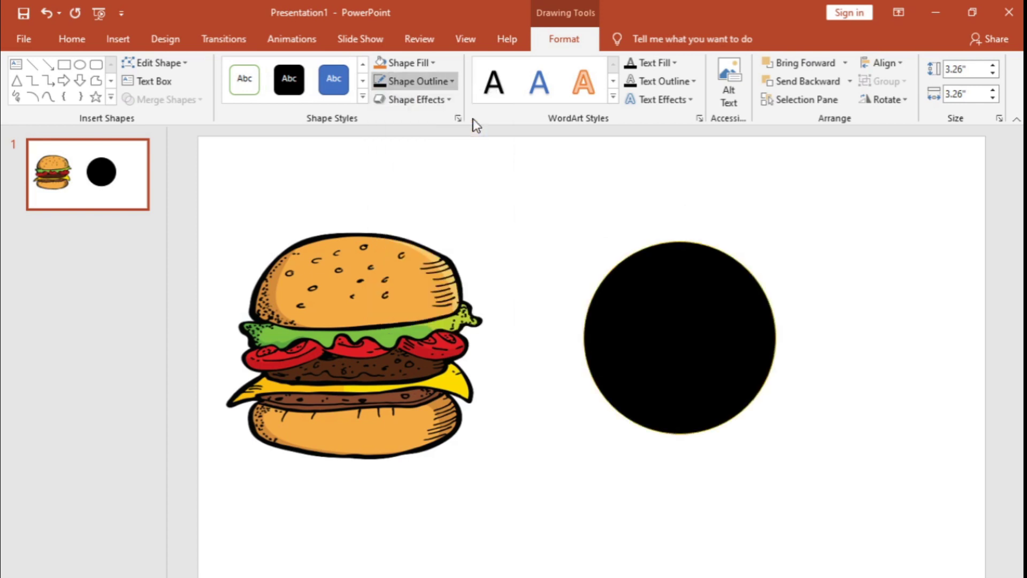
left_click(448, 81)
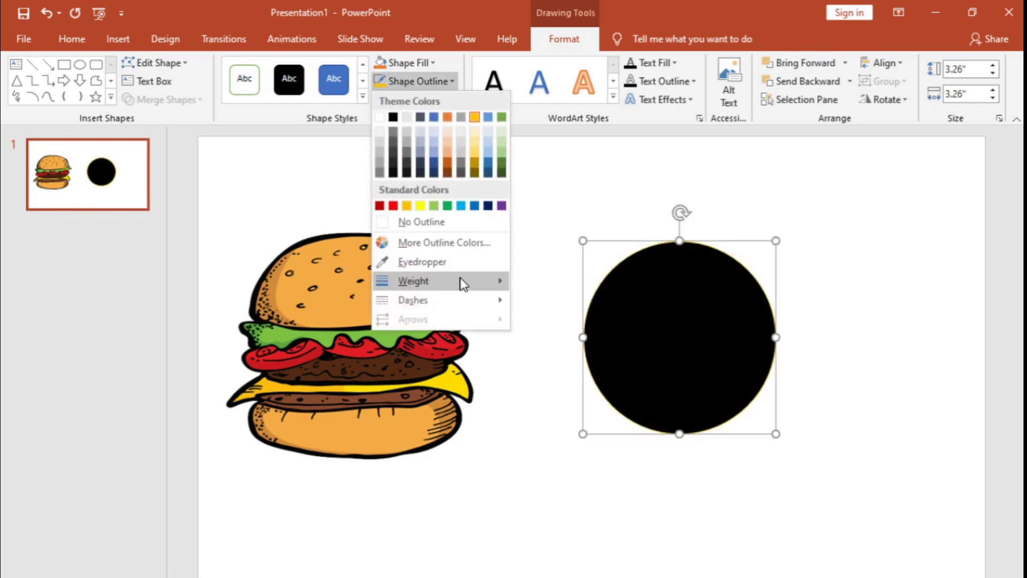
mouse_move(413, 281)
left_click(593, 405)
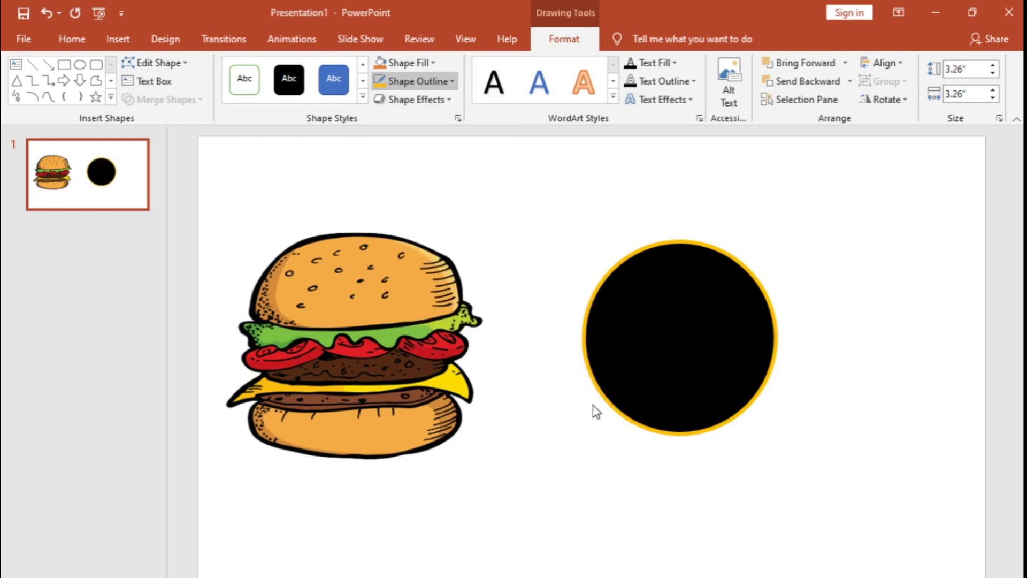
Change the circle's outline to pale gold, reapply its weight, then select the burger picture.
left_click(423, 81)
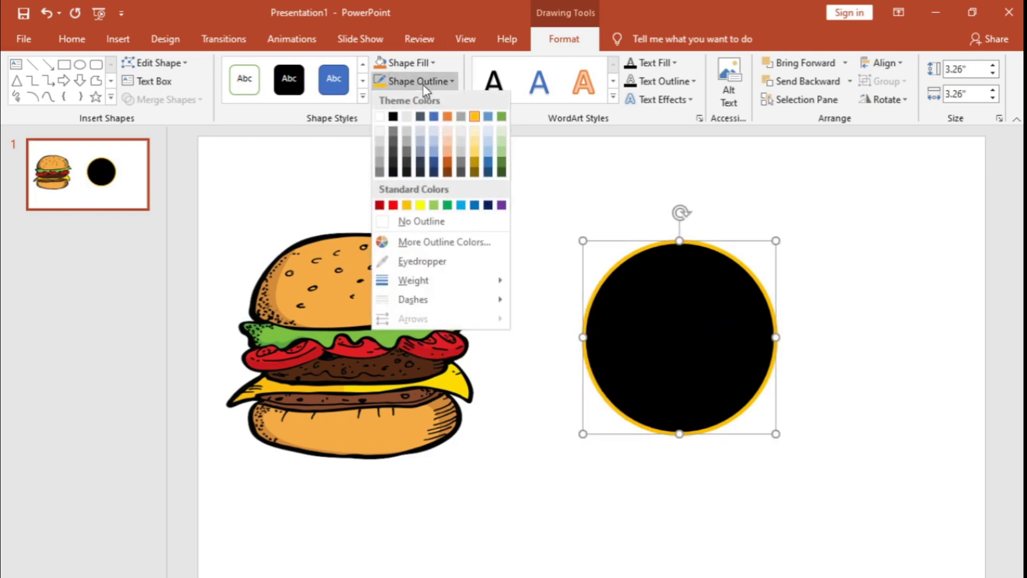
left_click(475, 142)
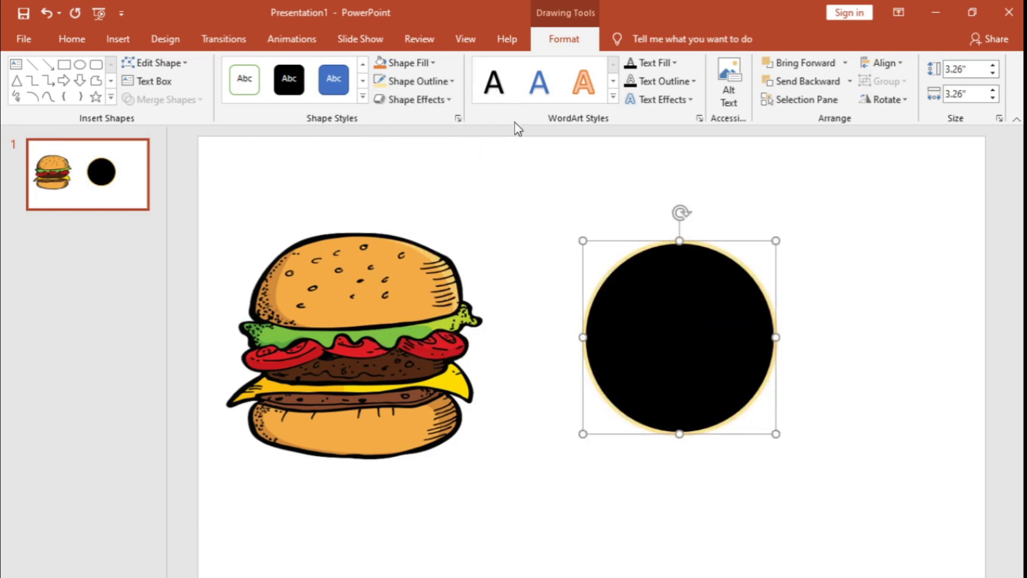
left_click(444, 82)
mouse_move(413, 281)
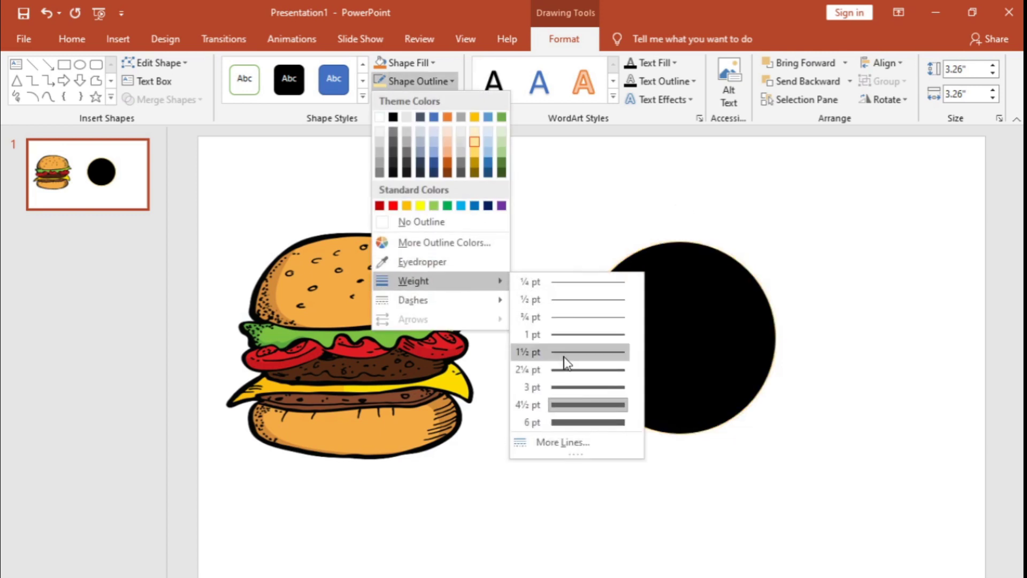
left_click(576, 422)
left_click(526, 428)
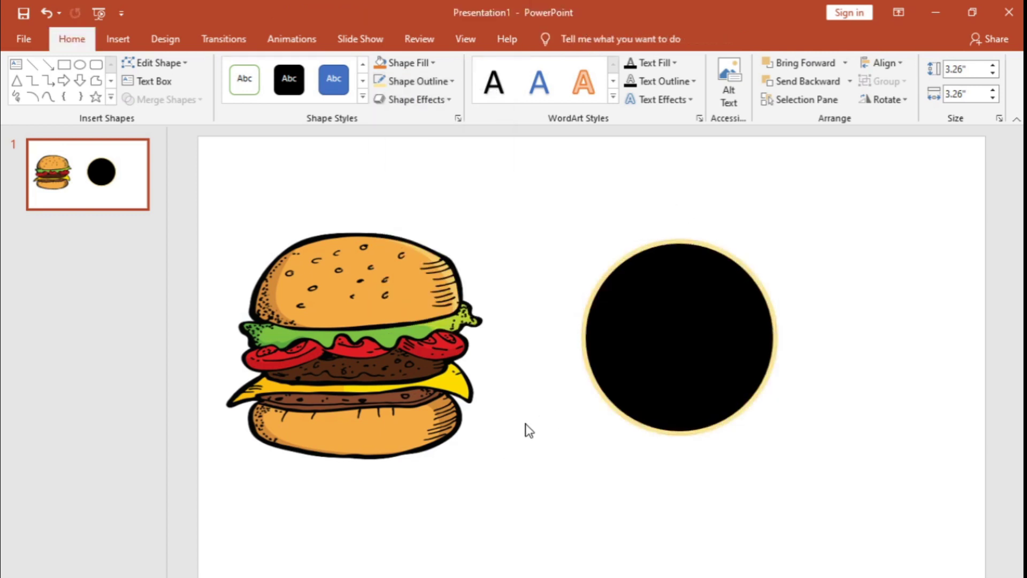
left_click(428, 352)
left_click(505, 204)
left_click(508, 216)
Shrink the burger, bring it to front, and centre it inside the gold-outlined circle.
mouse_move(511, 205)
left_mouse_down()
mouse_move(348, 396)
mouse_move(777, 311)
mouse_move(747, 312)
left_mouse_up()
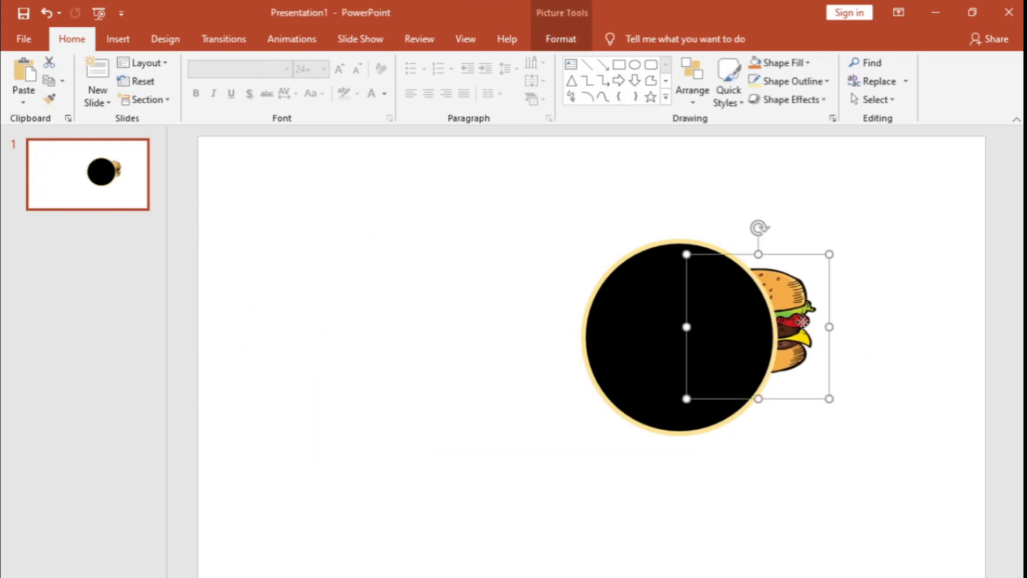
right_click(804, 322)
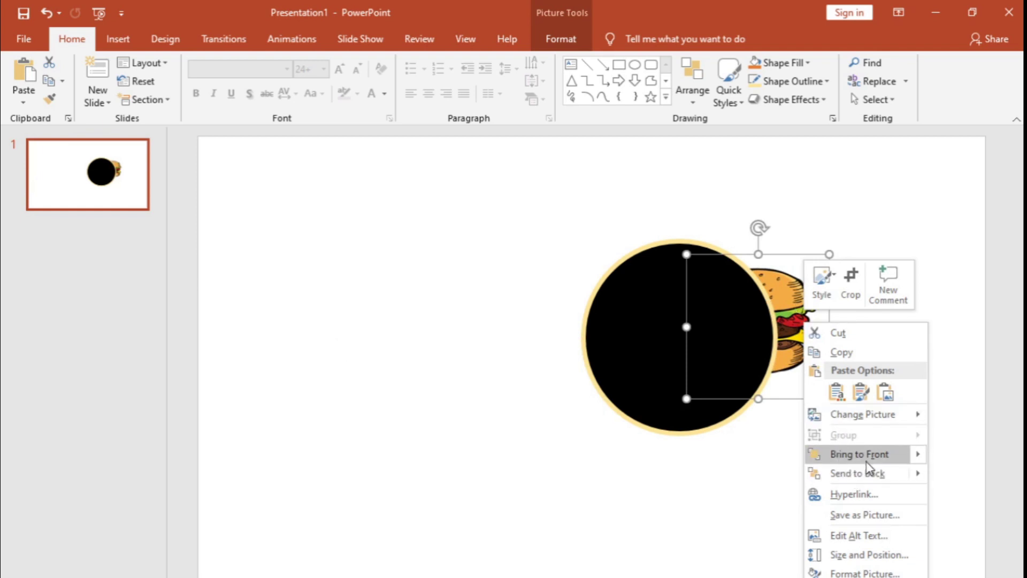
left_click(859, 454)
left_click_drag(782, 325, 701, 341)
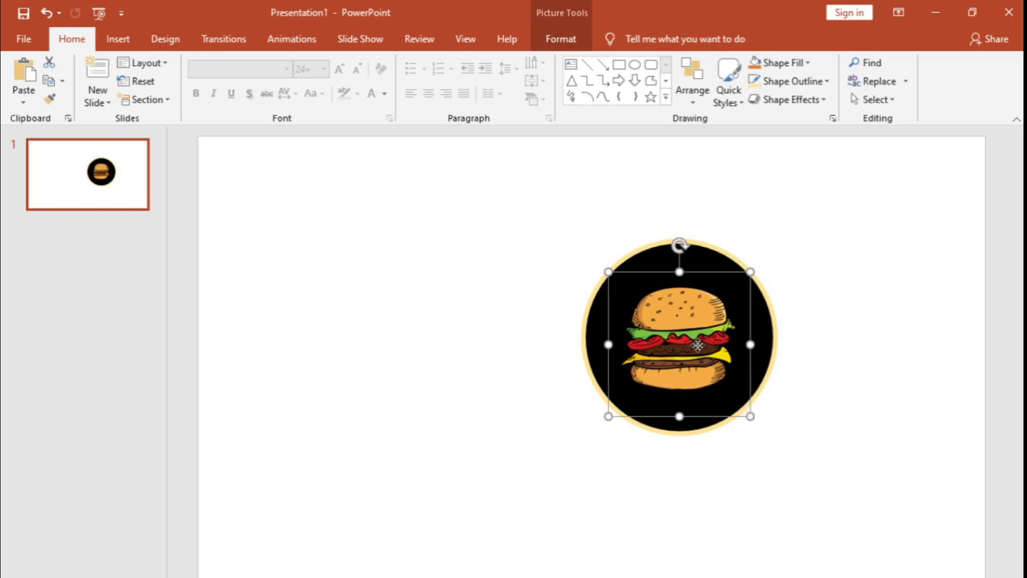
left_click_drag(749, 414, 774, 431)
left_click_drag(690, 351, 683, 348)
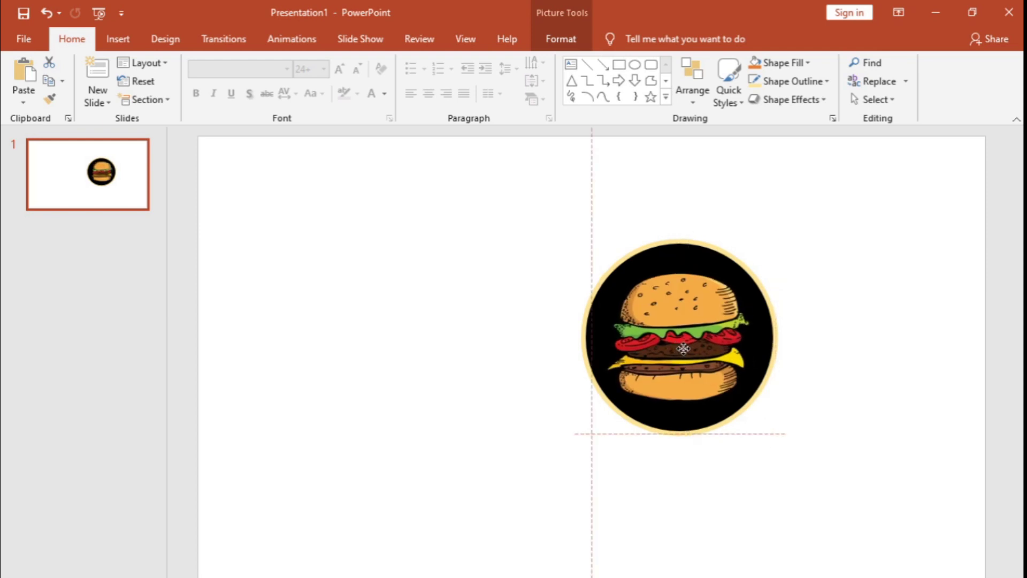
left_click(814, 408)
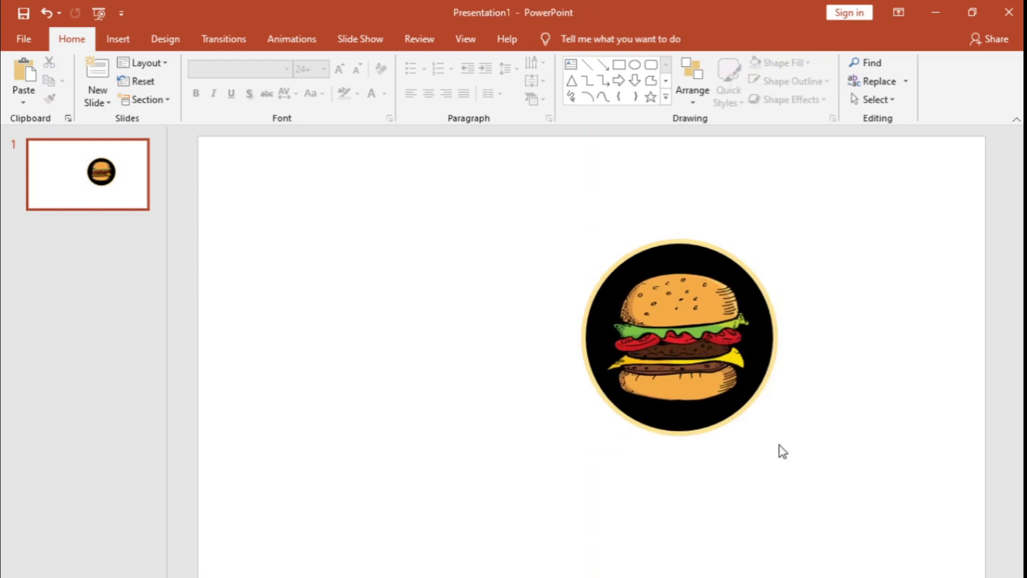
left_click_drag(518, 239, 832, 465)
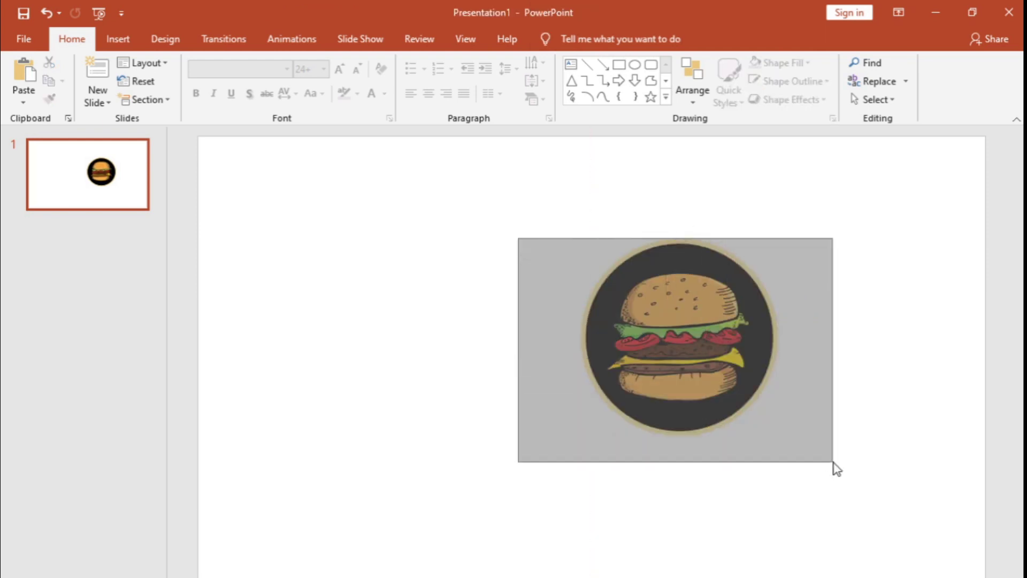
Group the burger and circle into one logo and move it to the slide's left side.
right_click(730, 337)
mouse_move(771, 429)
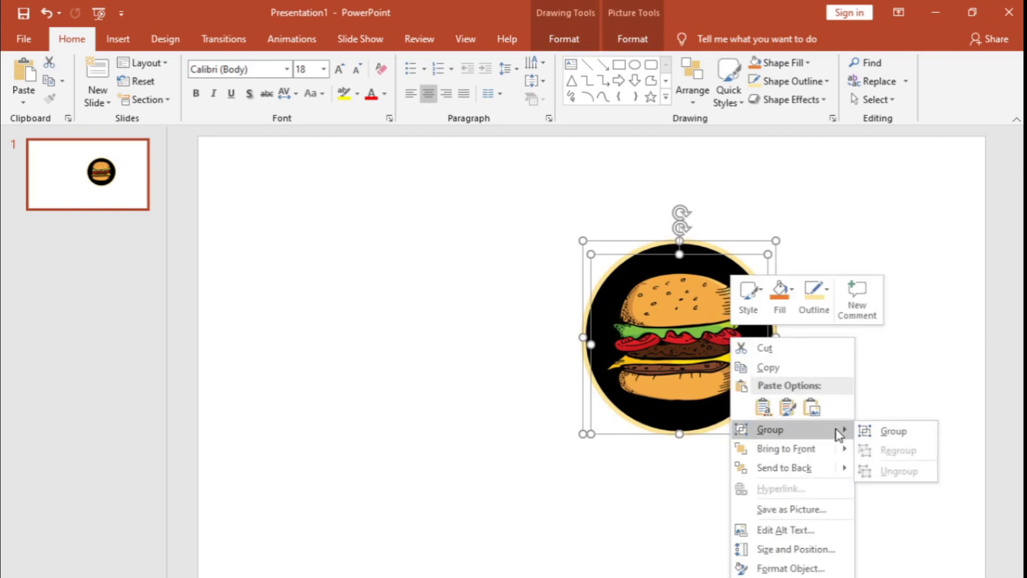
left_click(890, 431)
left_click(878, 415)
left_click(772, 369)
left_click_drag(772, 369, 458, 364)
left_click(633, 411)
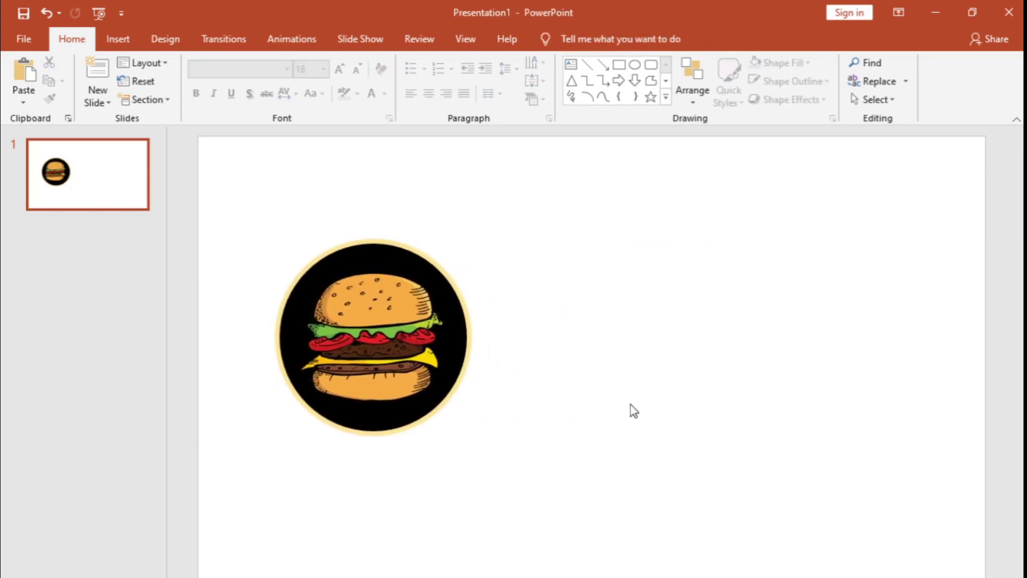
Switch back to Chrome's 'burger vector' search results.
left_click(124, 37)
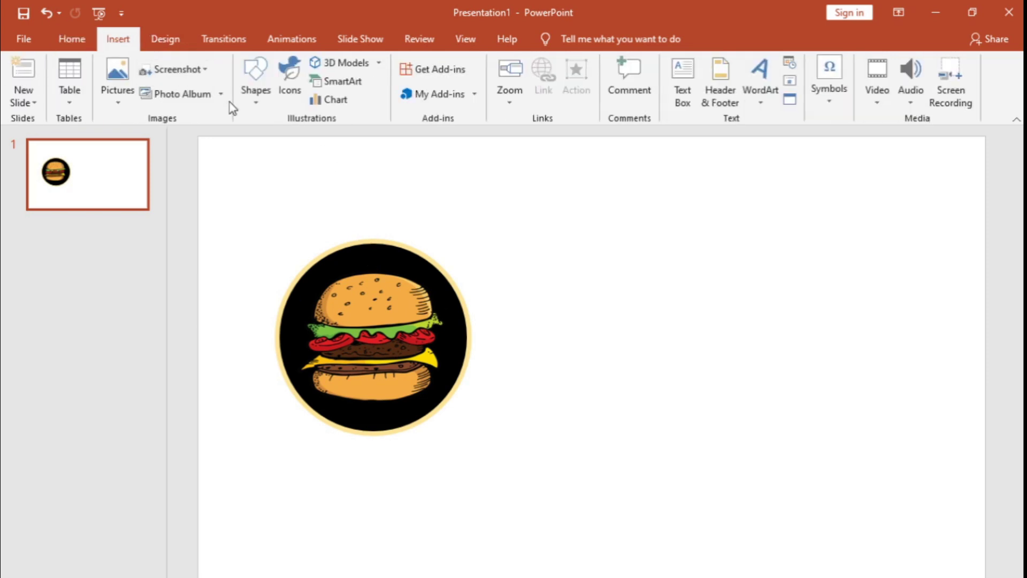
left_click(251, 80)
left_click(695, 382)
key("alt+Tab")
left_click(245, 11)
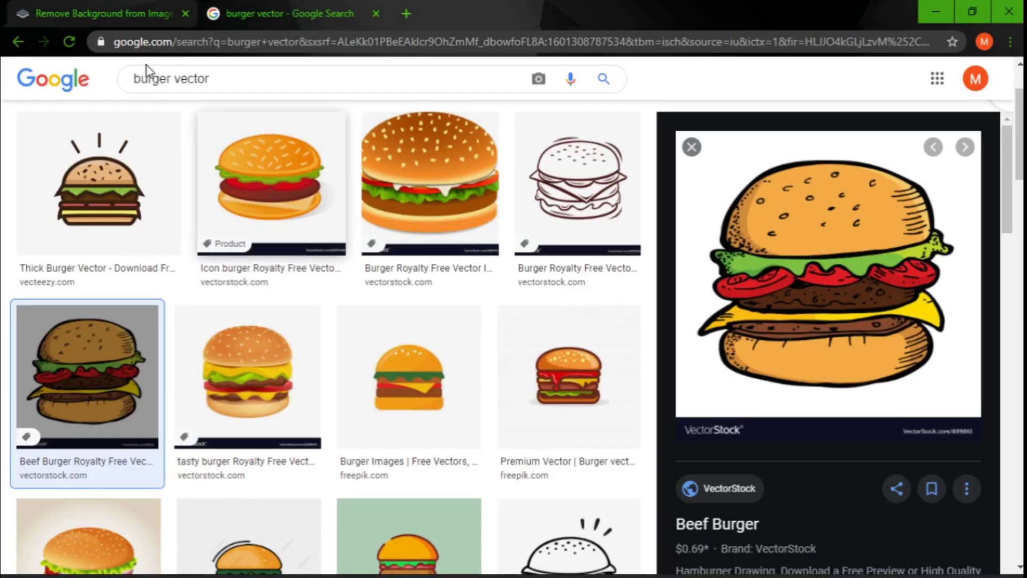
Open the burger cutout in remove.bg's editor.
left_click(116, 11)
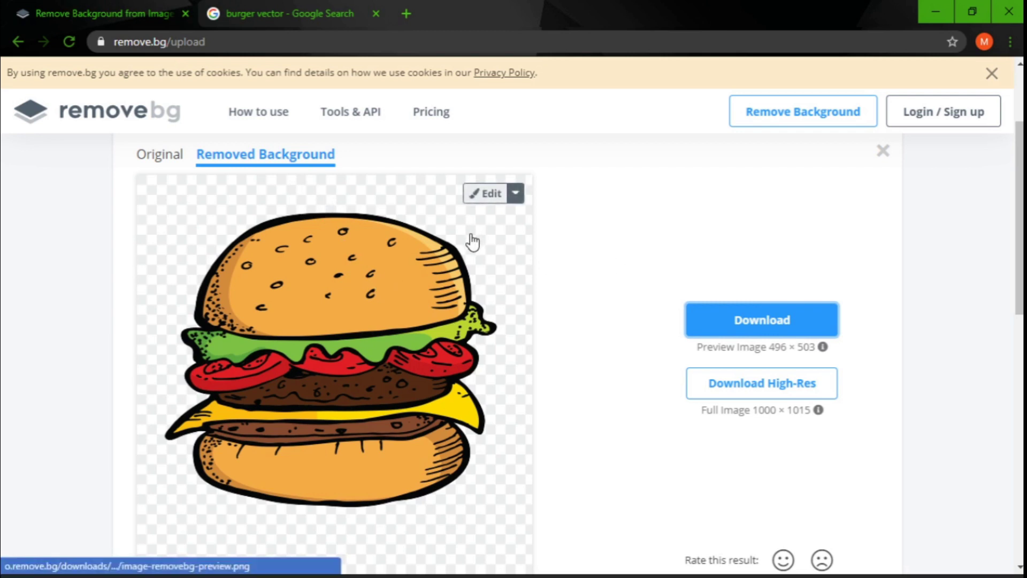
scroll(415, 309, "down", 1)
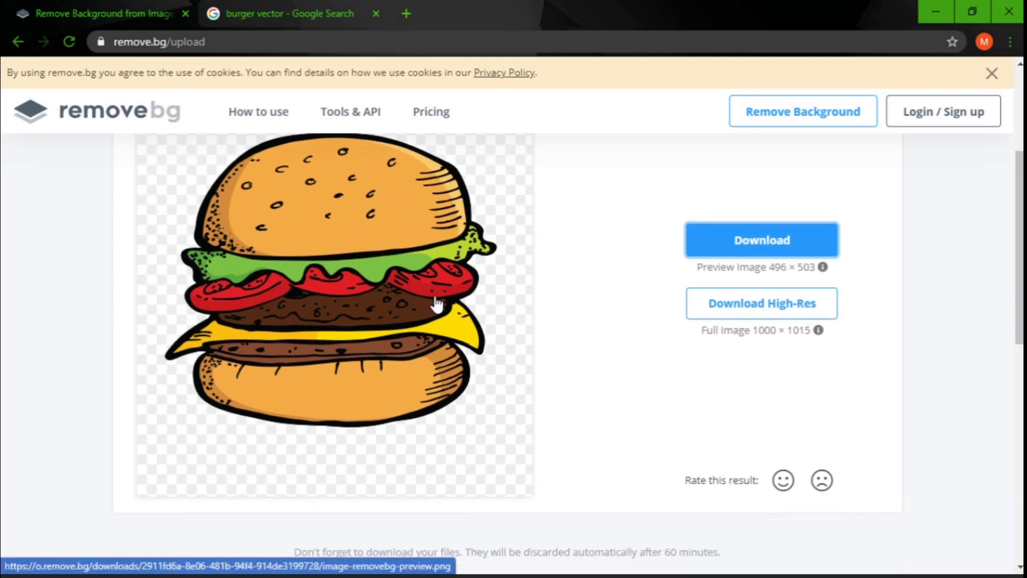
scroll(427, 305, "up", 3)
scroll(392, 329, "down", 2)
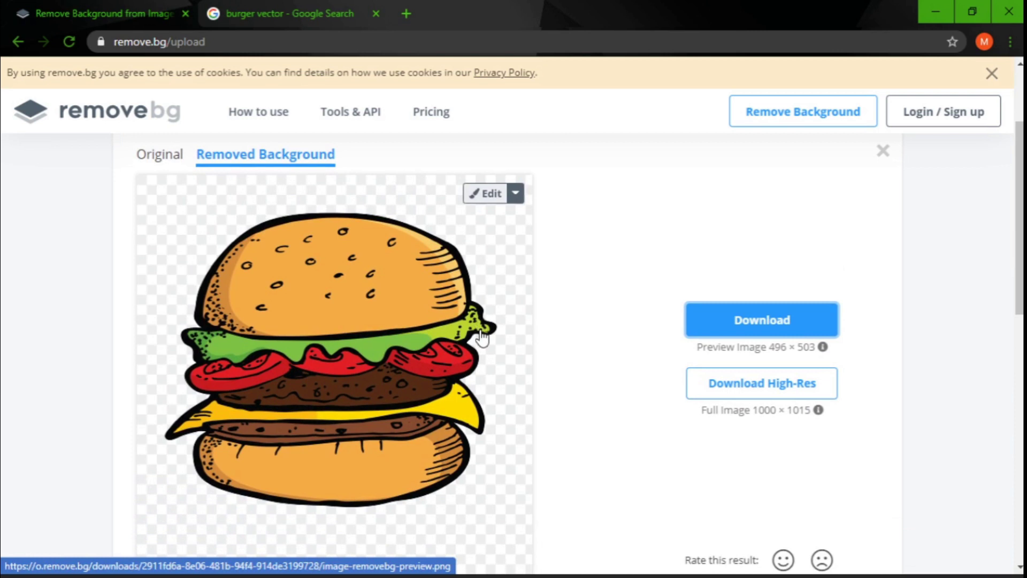
left_click(513, 196)
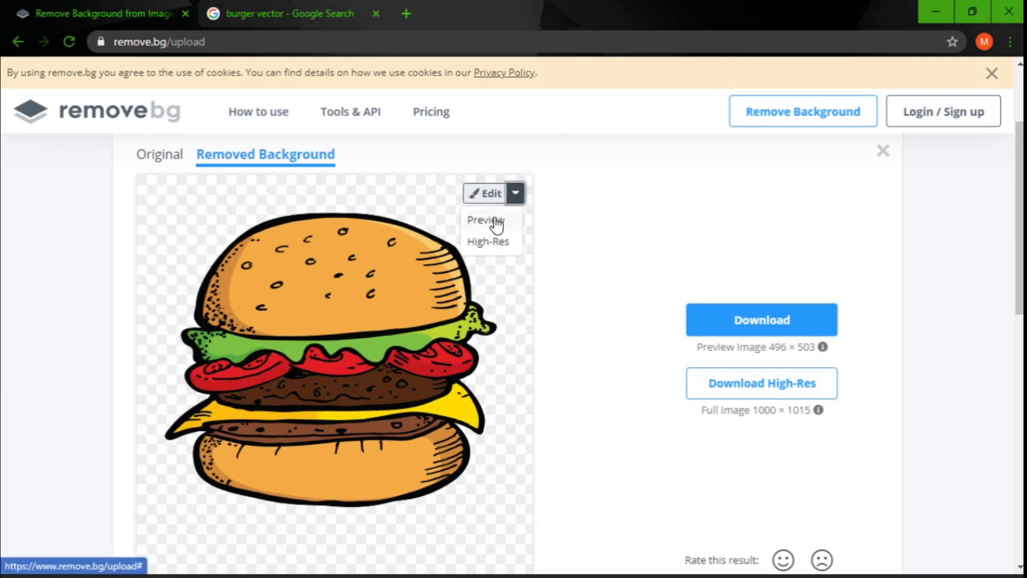
left_click(494, 221)
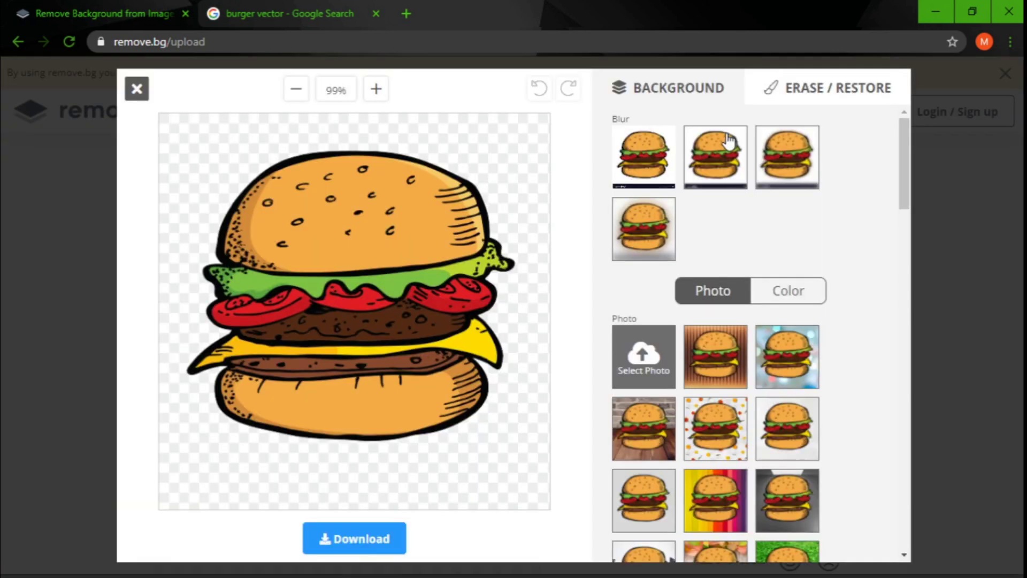
Erase the ragged lettuce fringe on the right, then return to PowerPoint.
left_click(811, 107)
left_click_drag(517, 259, 506, 267)
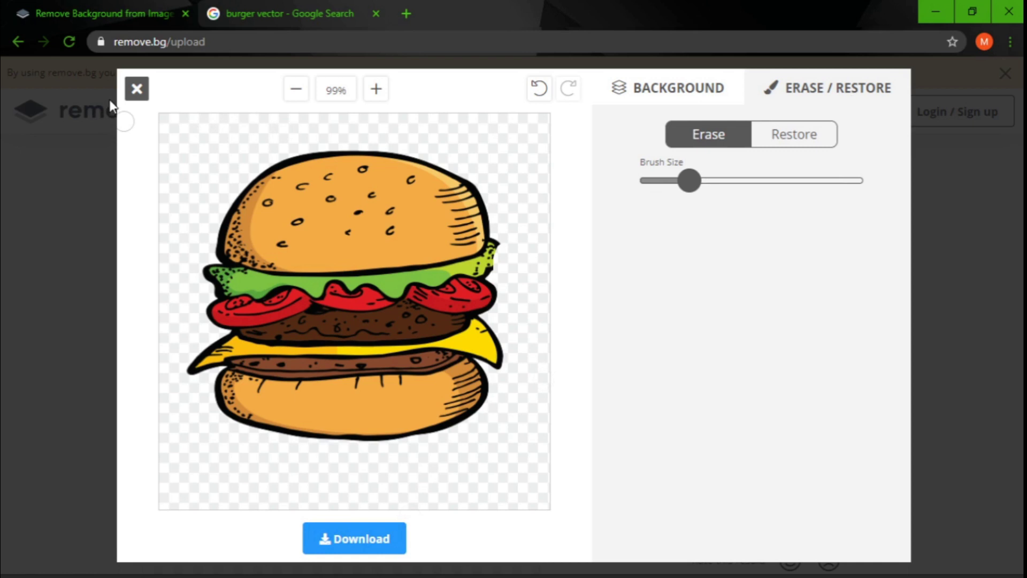
left_click(136, 88)
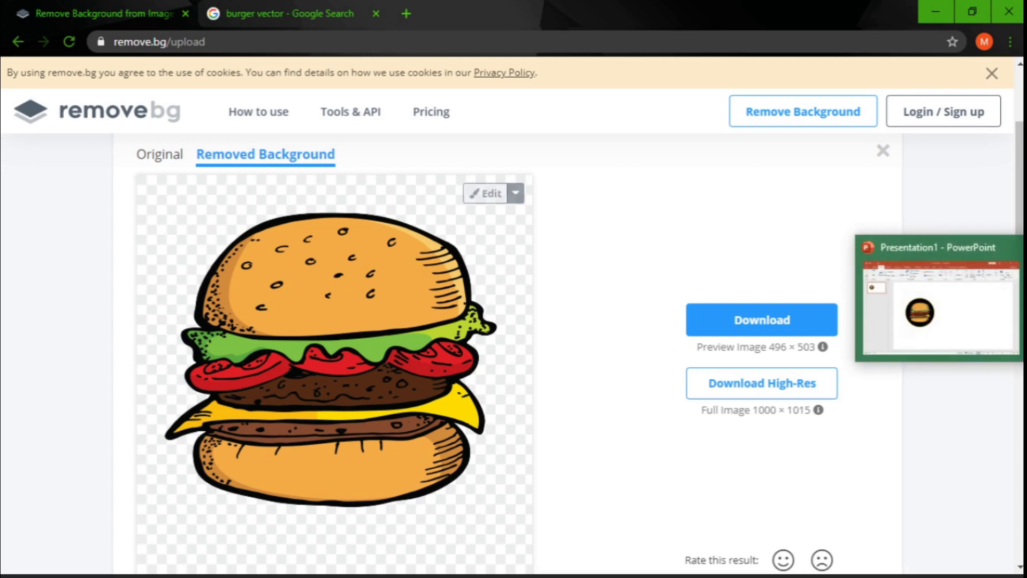
left_click(974, 313)
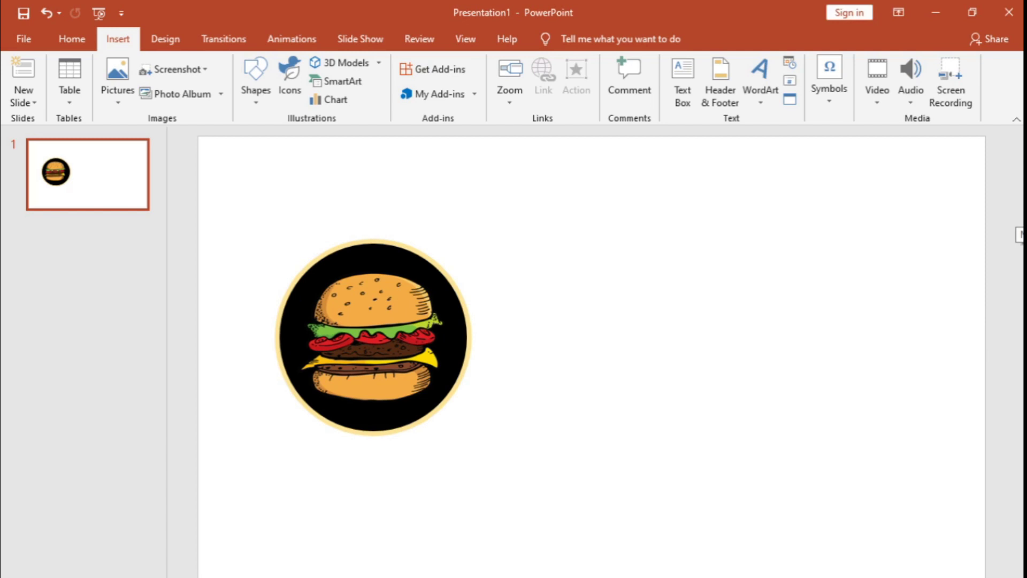
Replace the Google image search with 'food box' and browse the results.
left_click(940, 224)
left_click(289, 15)
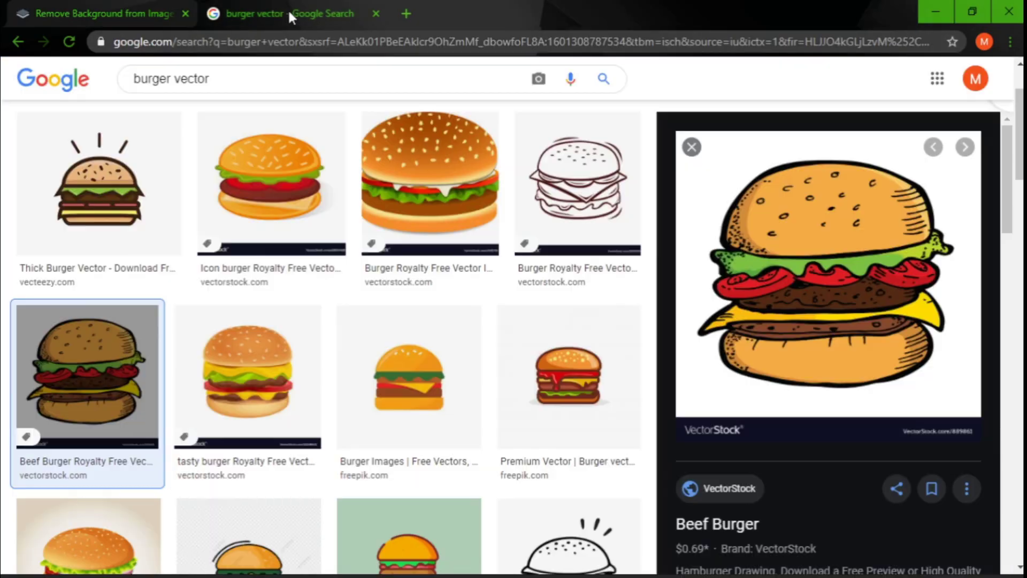
left_click(283, 68)
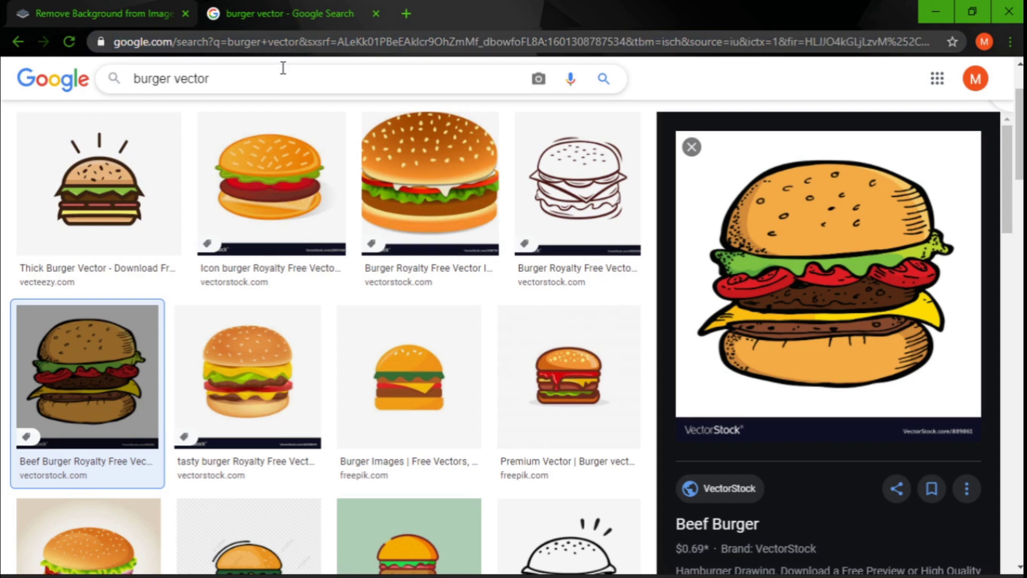
key("BackSpace")
key("BackSpace")
key("BackSpace")
key("BackSpace")
key("BackSpace")
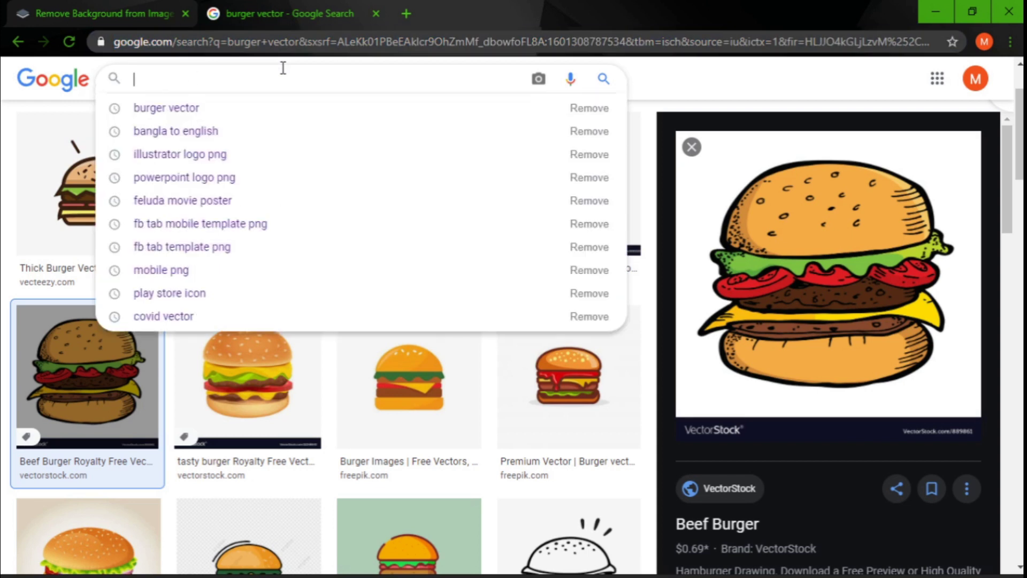
type("food bo")
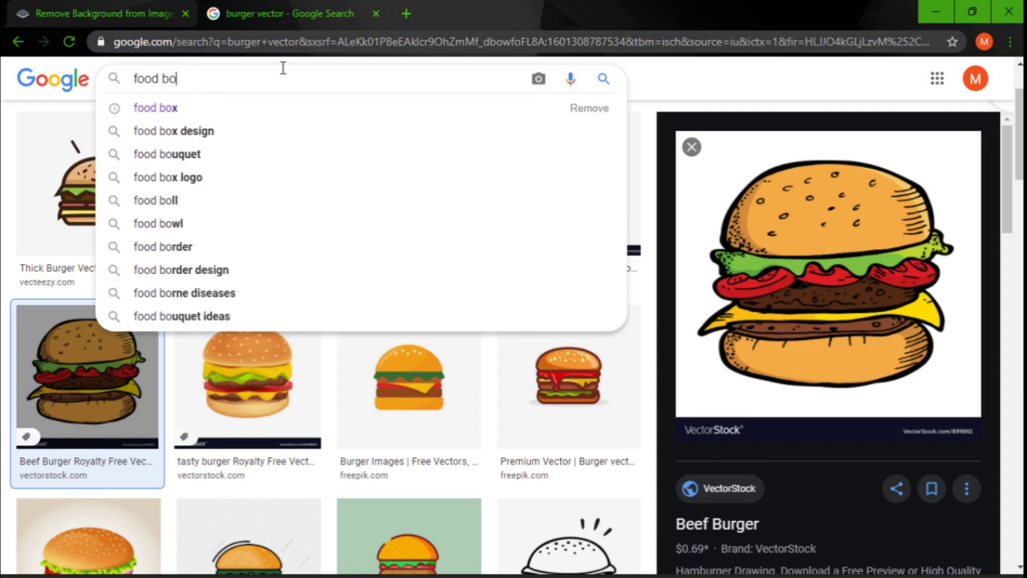
type("x")
key("Return")
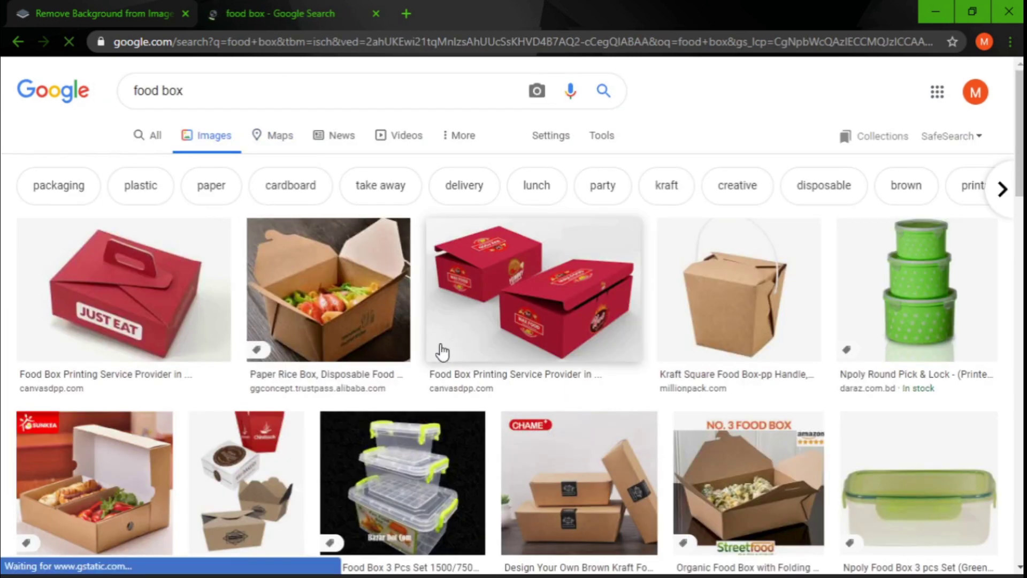
scroll(442, 351, "down", 4)
scroll(442, 351, "down", 1)
scroll(442, 351, "down", 4)
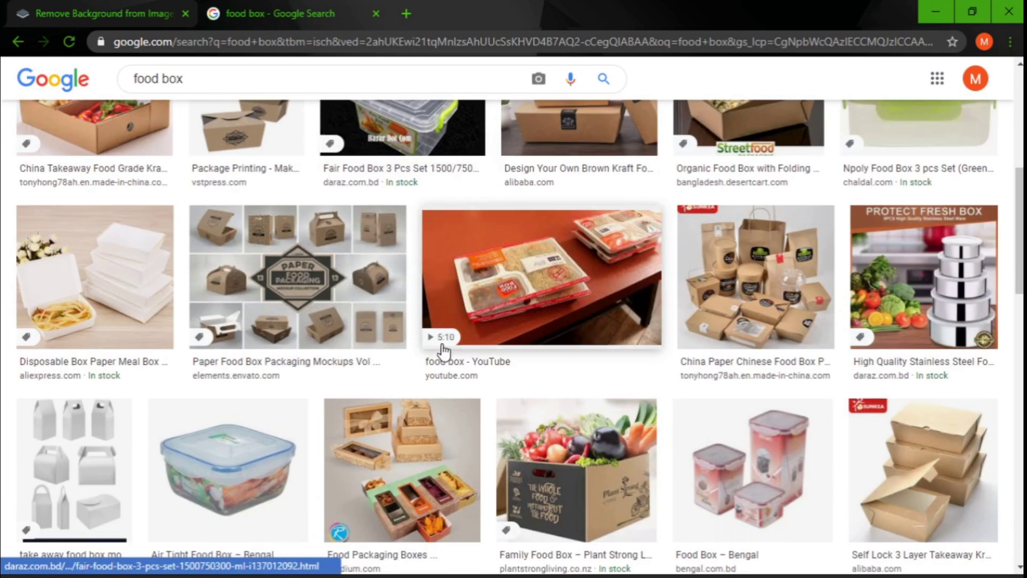
scroll(444, 353, "down", 2)
scroll(442, 351, "down", 4)
scroll(442, 350, "down", 1)
scroll(442, 351, "down", 4)
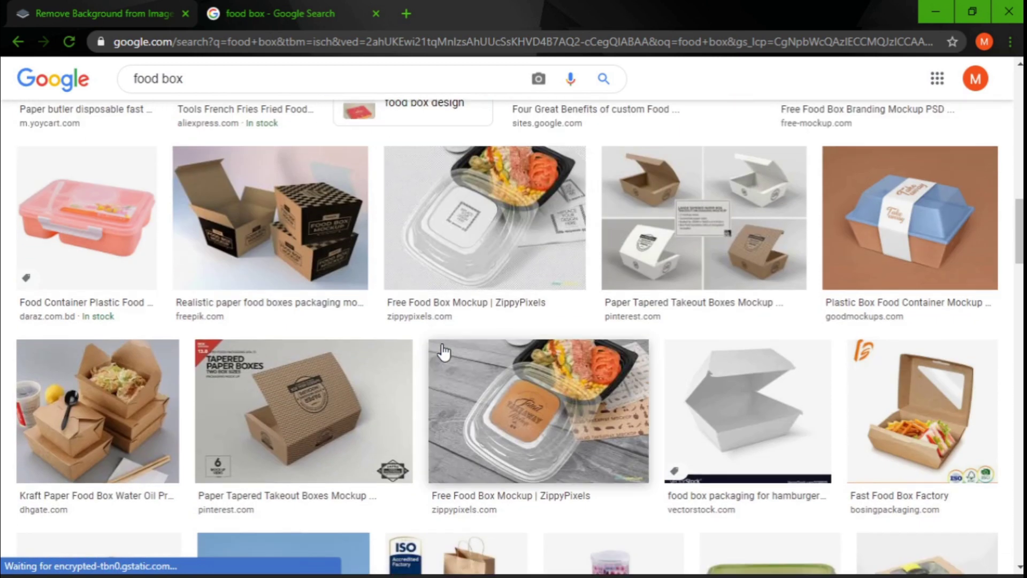
scroll(442, 351, "down", 4)
scroll(442, 351, "down", 1)
Copy the 800ml Kraft Hot Food box photo and paste it into remove.bg.
left_click(80, 270)
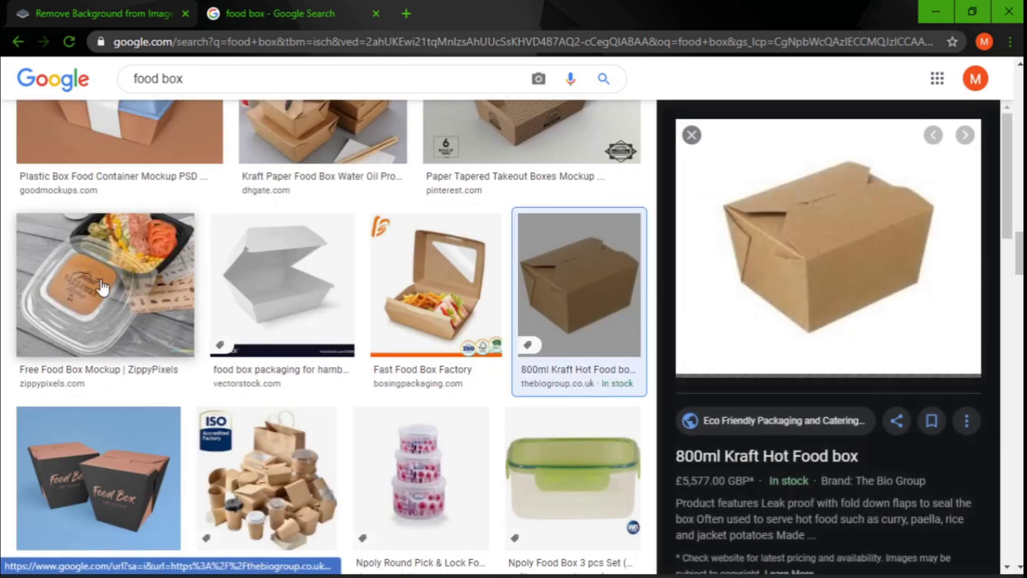
right_click(808, 272)
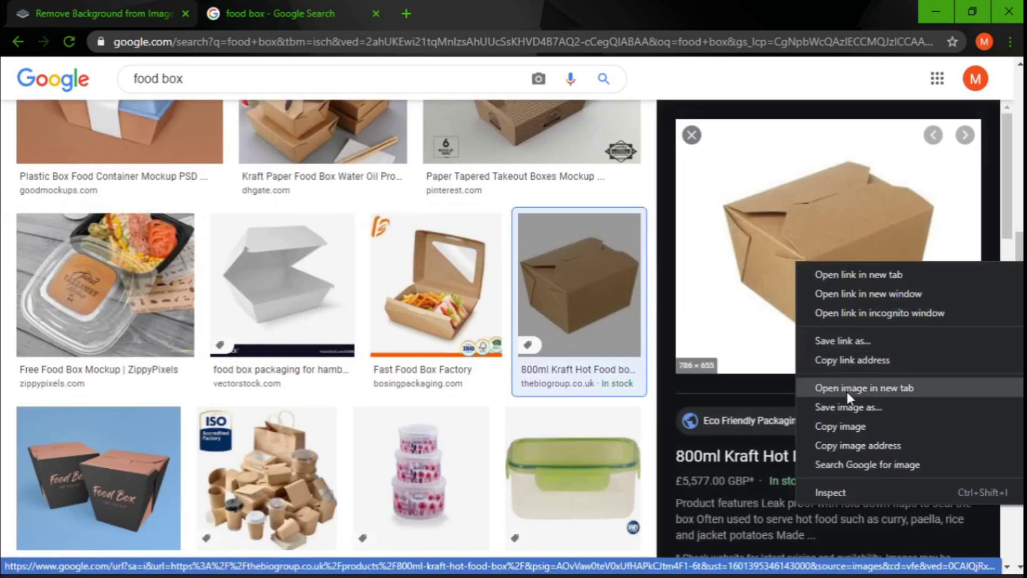
left_click(848, 425)
left_click(126, 7)
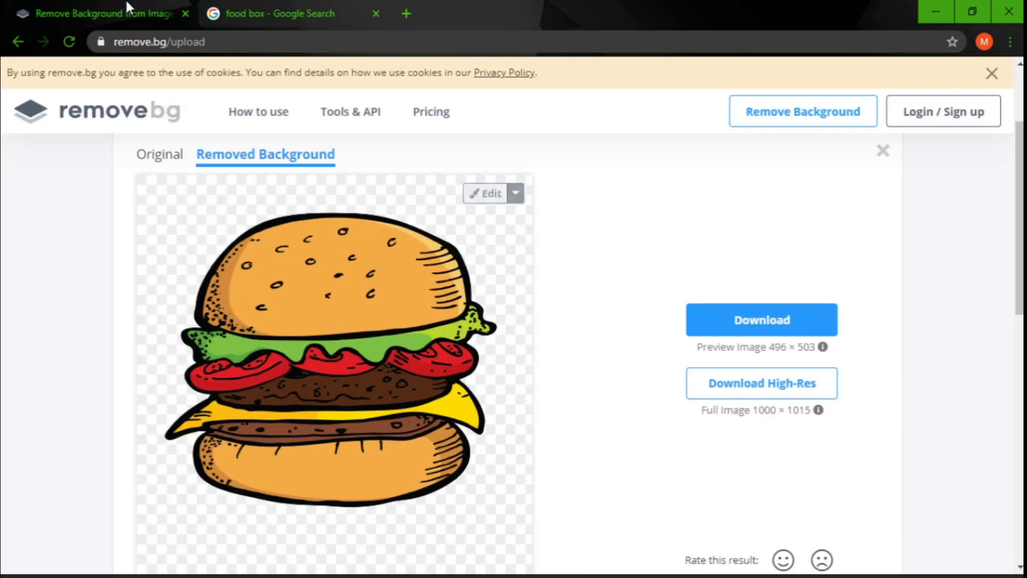
key("ctrl+v")
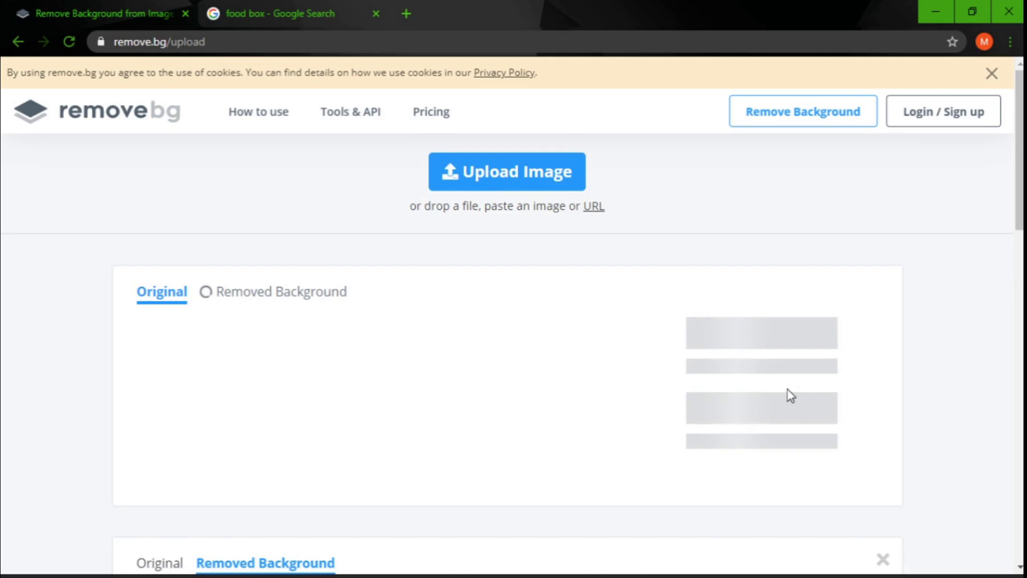
Download the transparent 547 × 456 cutout of the kraft food box.
scroll(647, 422, "down", 3)
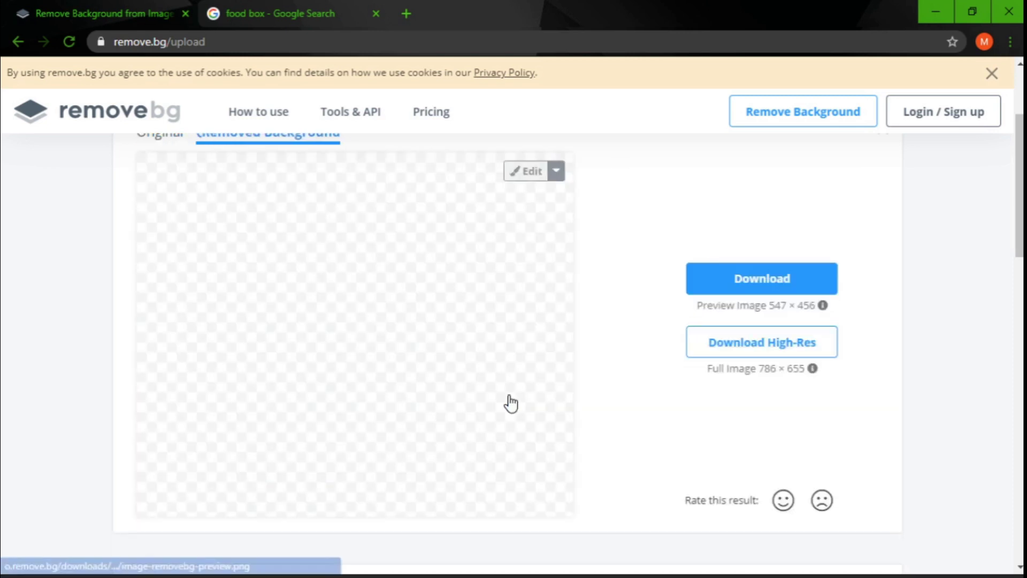
left_click(749, 286)
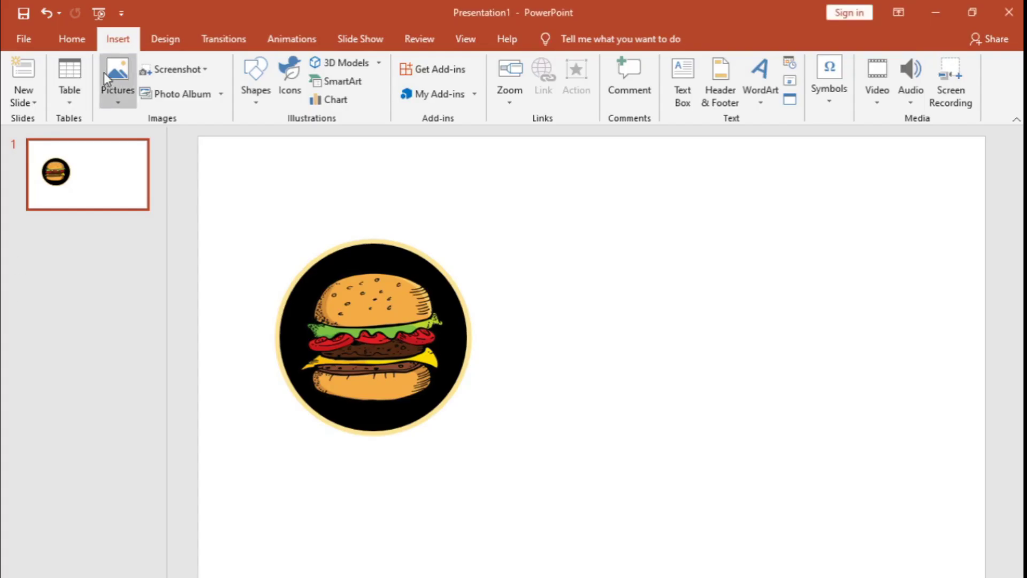
Insert the downloaded kraft food box image from this device and move it beside the burger logo.
left_click(104, 76)
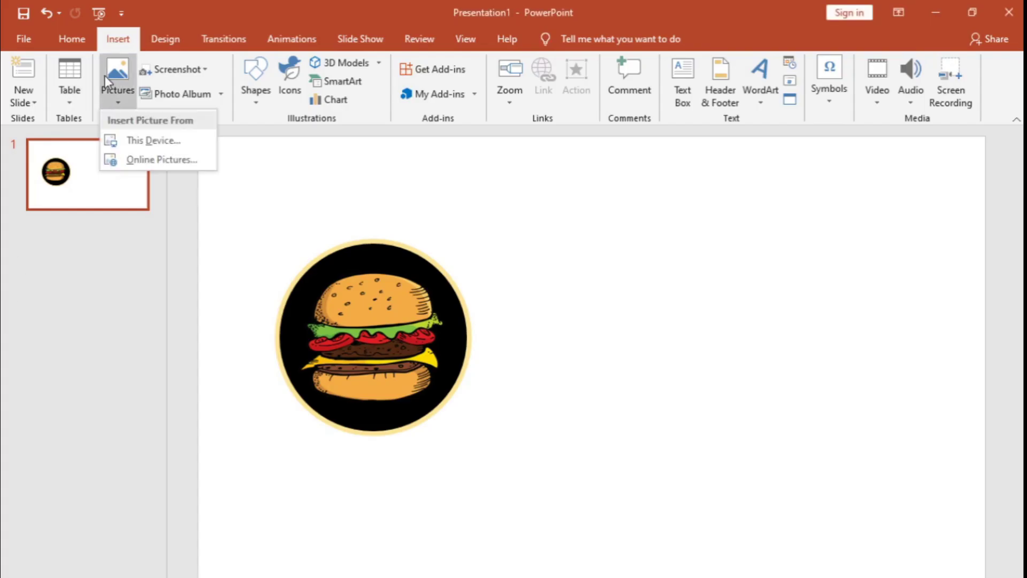
left_click(141, 133)
left_click(465, 240)
left_click(411, 359)
left_click_drag(609, 393, 665, 356)
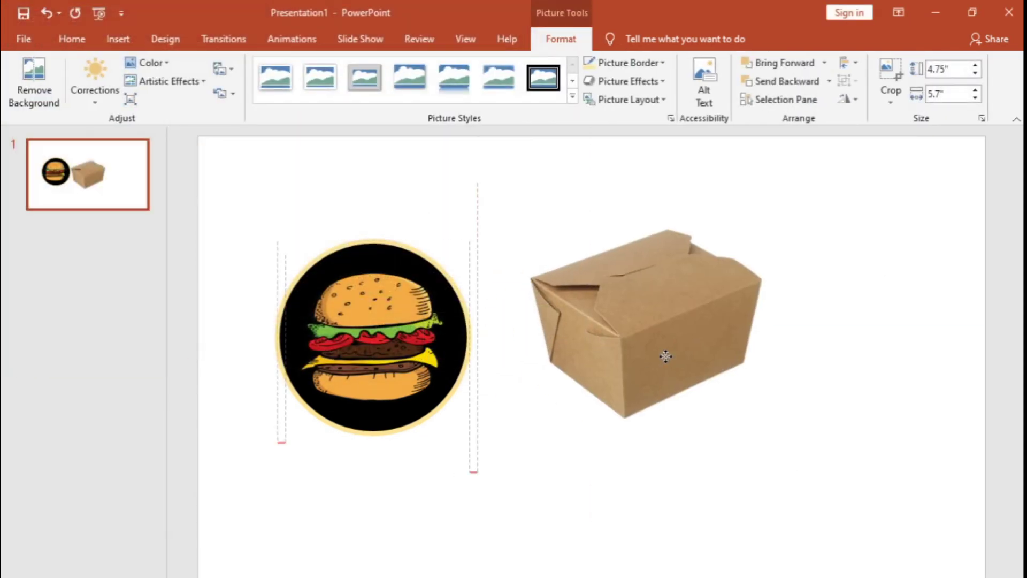
left_click(865, 504)
Shrink the burger logo and move it right, behind the box.
left_click(375, 356)
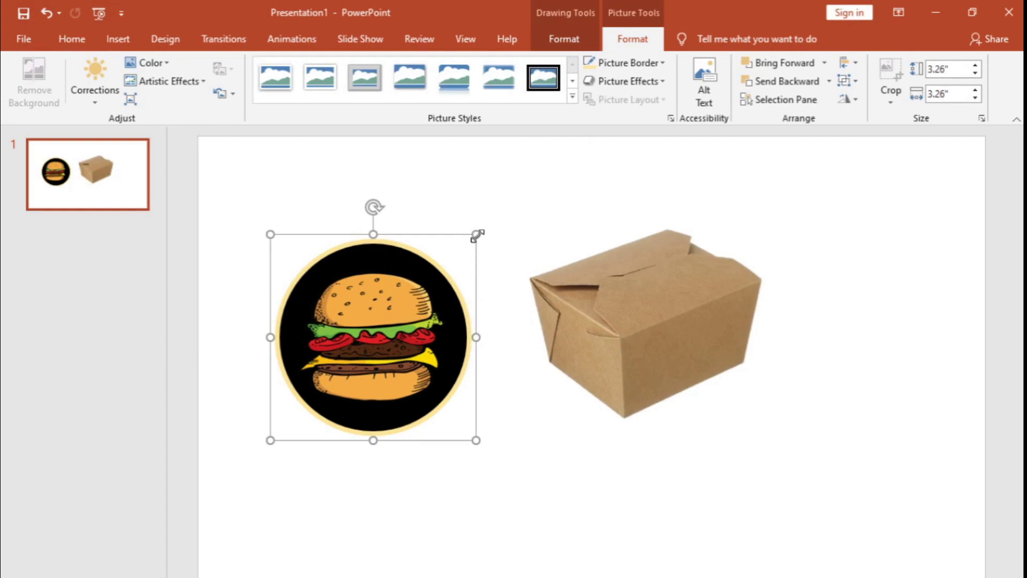
left_click_drag(477, 235, 392, 320)
left_click_drag(332, 380, 697, 386)
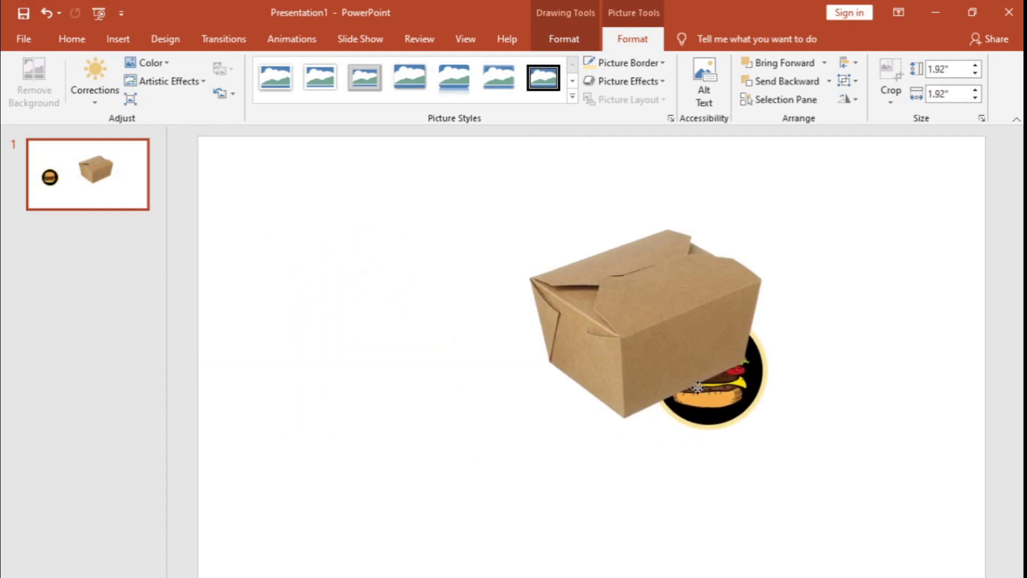
Move the box left and down, send it behind the logo, and set the logo on its lower right.
right_click(741, 402)
left_click(792, 241)
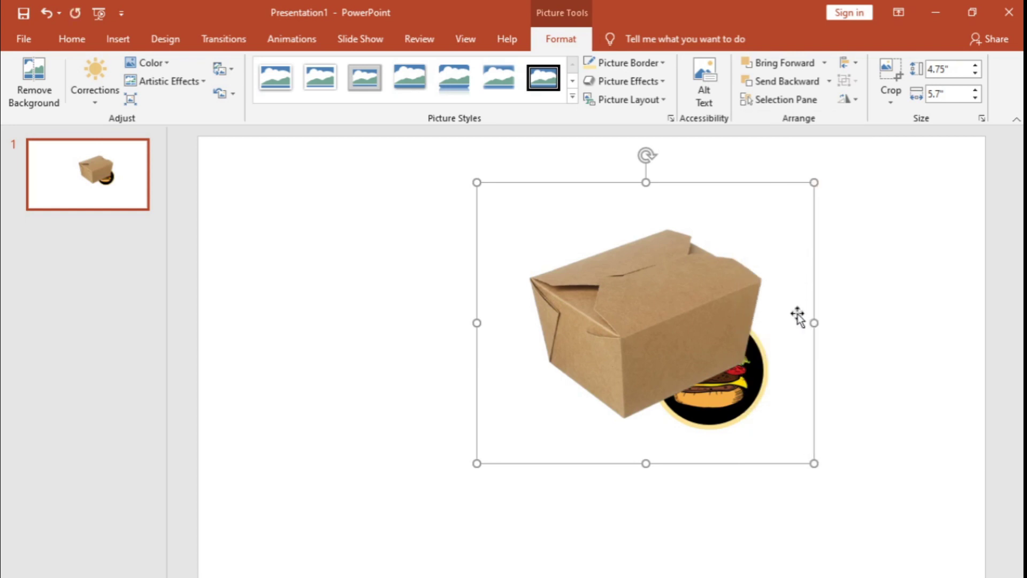
left_click(873, 405)
left_click(756, 401)
right_click(752, 401)
left_click(650, 355)
left_click_drag(650, 355, 353, 444)
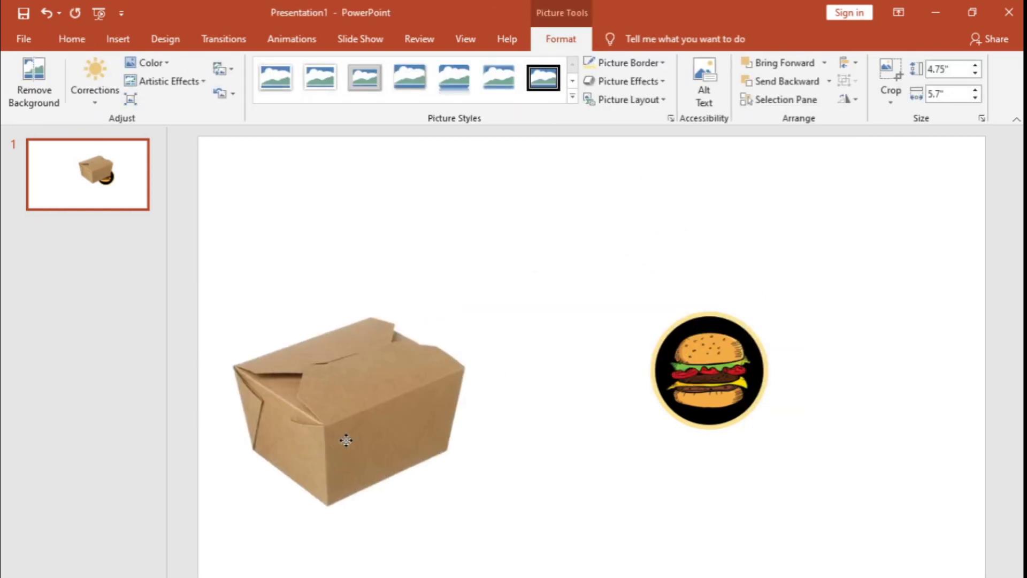
right_click(405, 425)
left_click(502, 288)
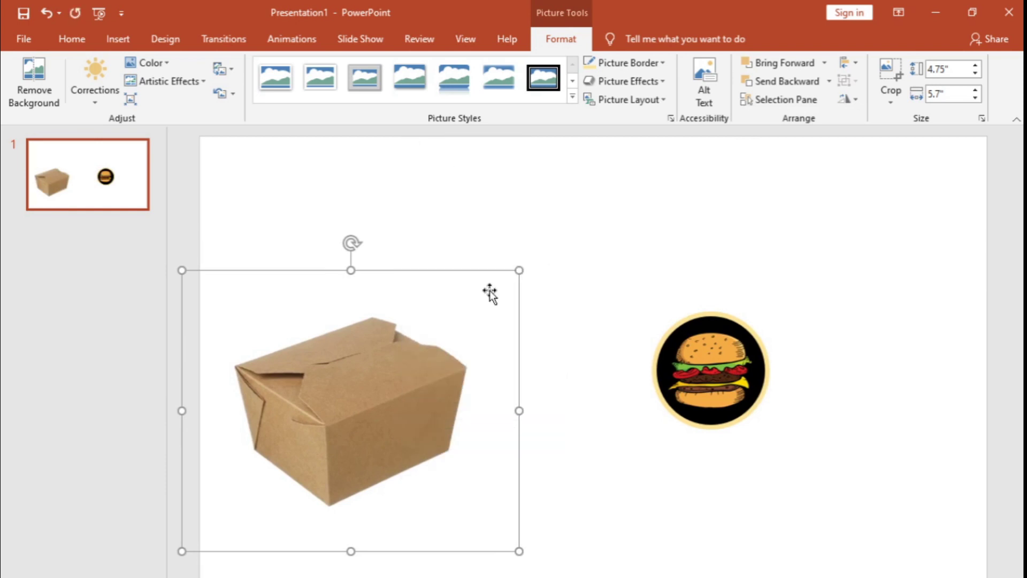
left_click_drag(736, 355, 444, 402)
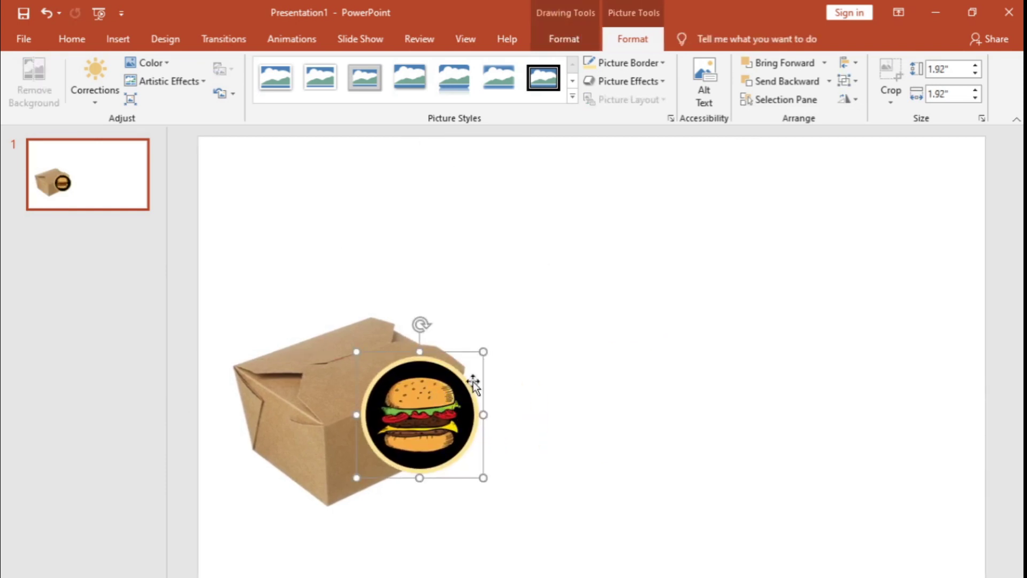
Shrink the burger logo, move the box up and right, and set the tilted logo on the box's front face.
left_click_drag(484, 351, 437, 398)
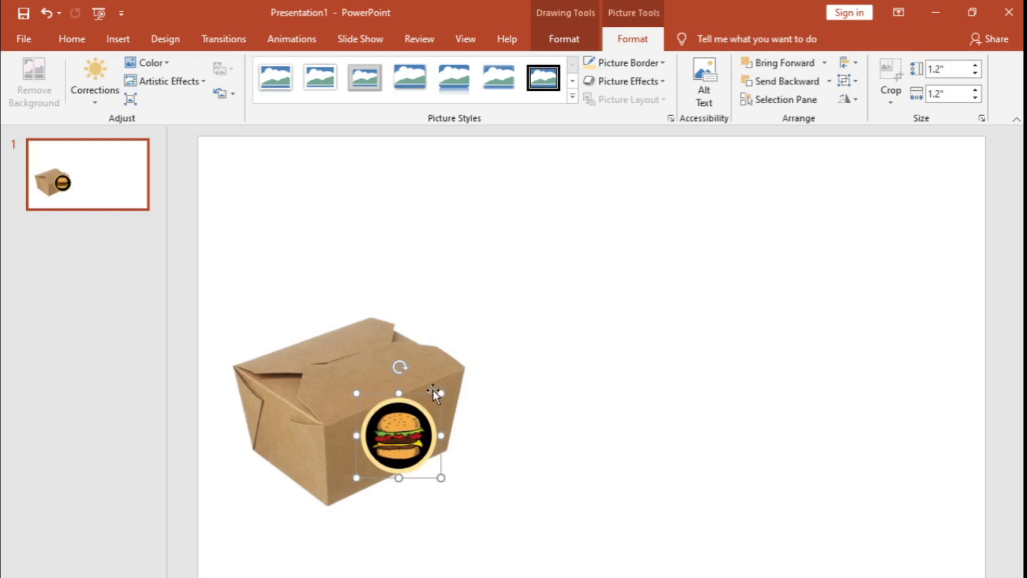
left_click(395, 350)
left_click_drag(395, 350, 488, 305)
left_click(398, 434)
left_click_drag(398, 435, 498, 398)
left_click_drag(489, 331, 476, 332)
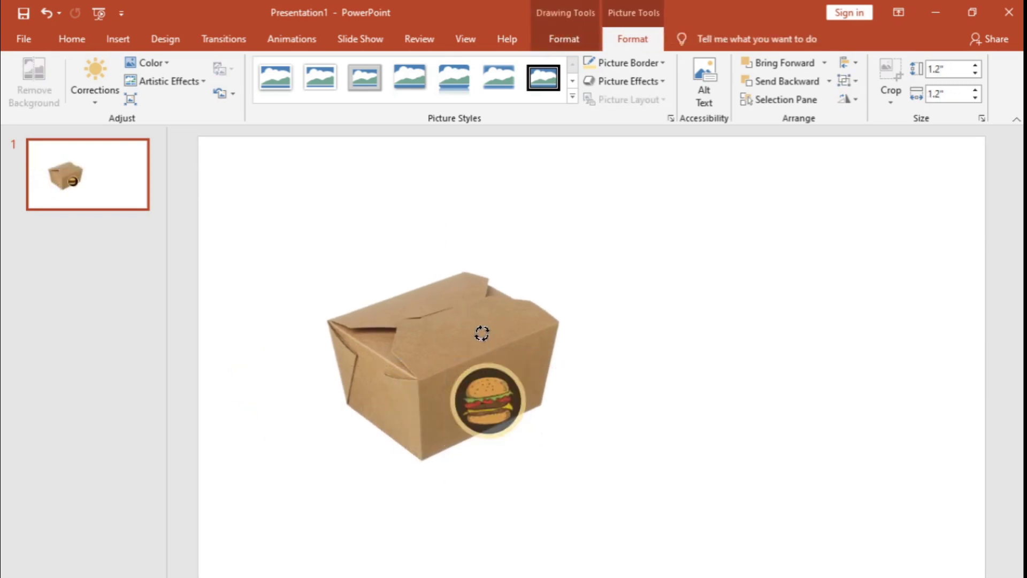
Rotate the box slightly clockwise and shrink the burger logo to 1.11".
left_click(537, 328)
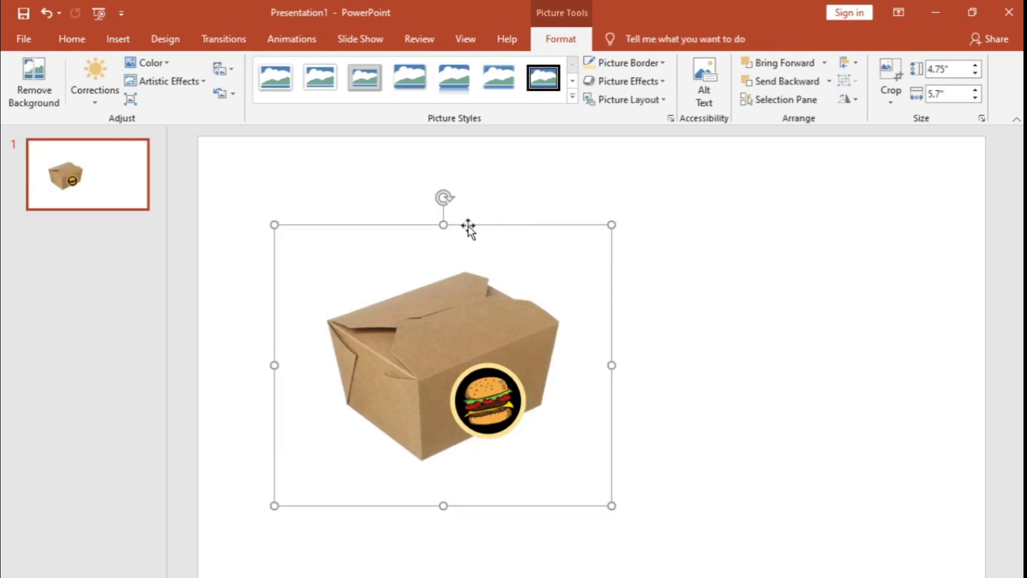
left_click_drag(442, 200, 465, 199)
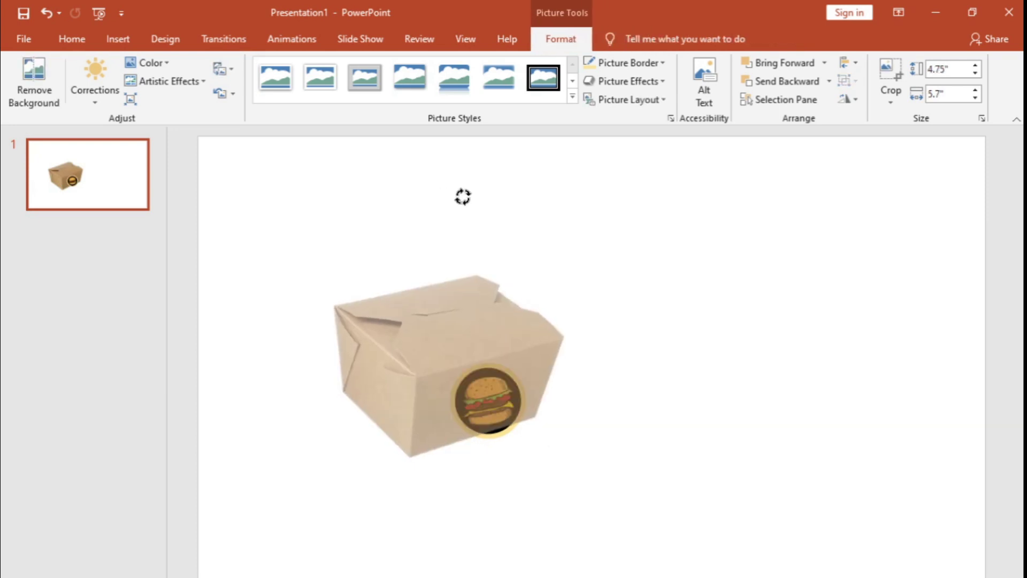
left_click(495, 399)
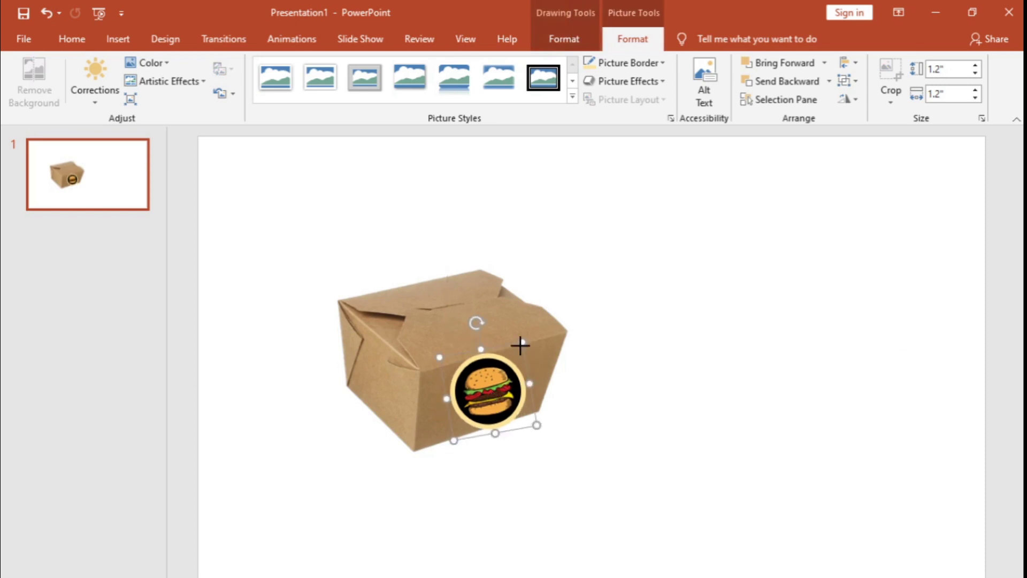
left_click_drag(520, 345, 517, 348)
Nudge the burger logo, turn it nearly upright, and shrink it to 0.99".
scroll(379, 431, "up", 5, "ctrl")
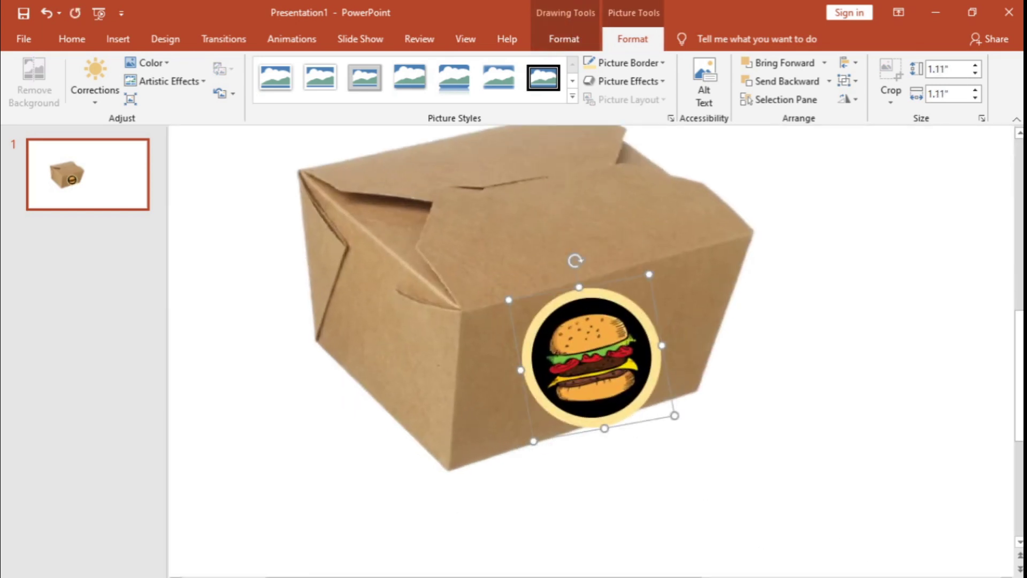
left_click_drag(633, 366, 638, 358)
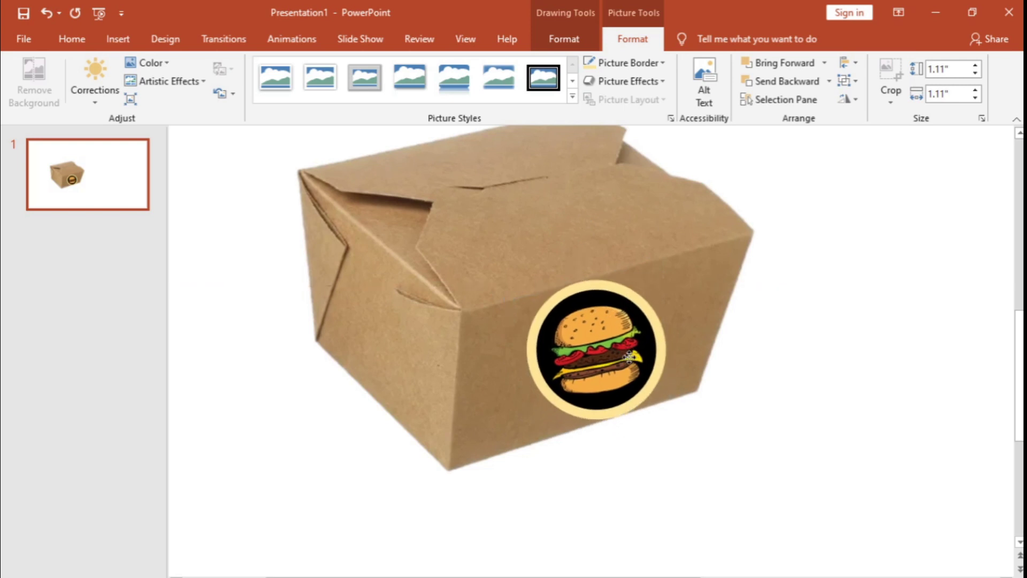
left_click_drag(585, 261, 593, 267)
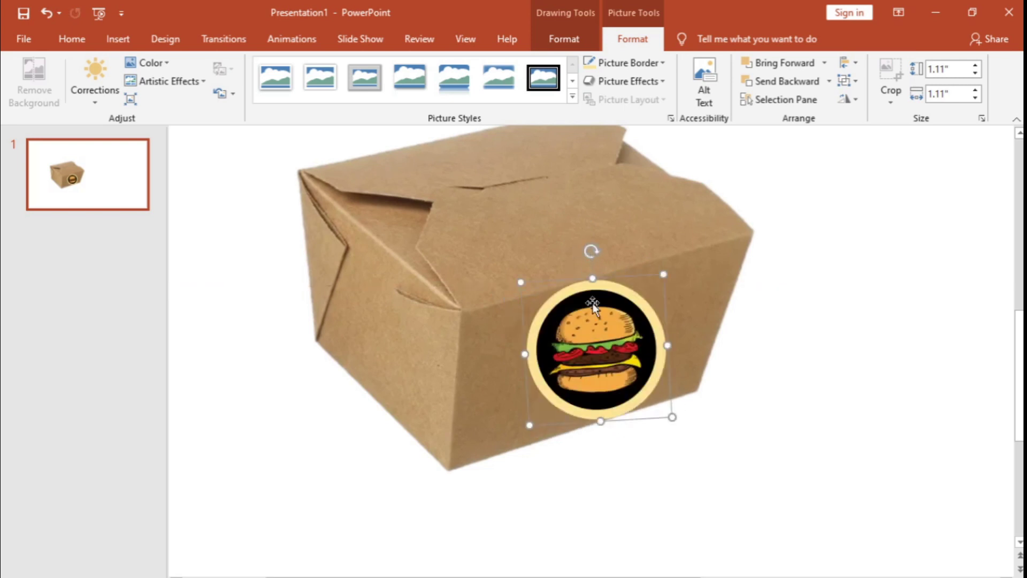
left_click_drag(673, 418, 657, 401)
left_click_drag(605, 357, 614, 367)
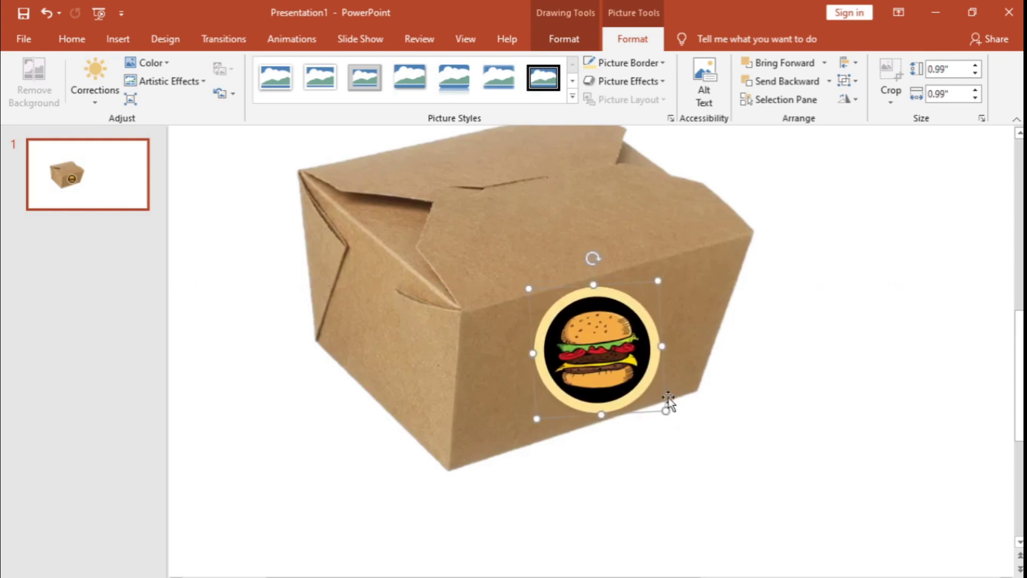
Group the food box picture and burger logo into one object.
left_click(725, 441)
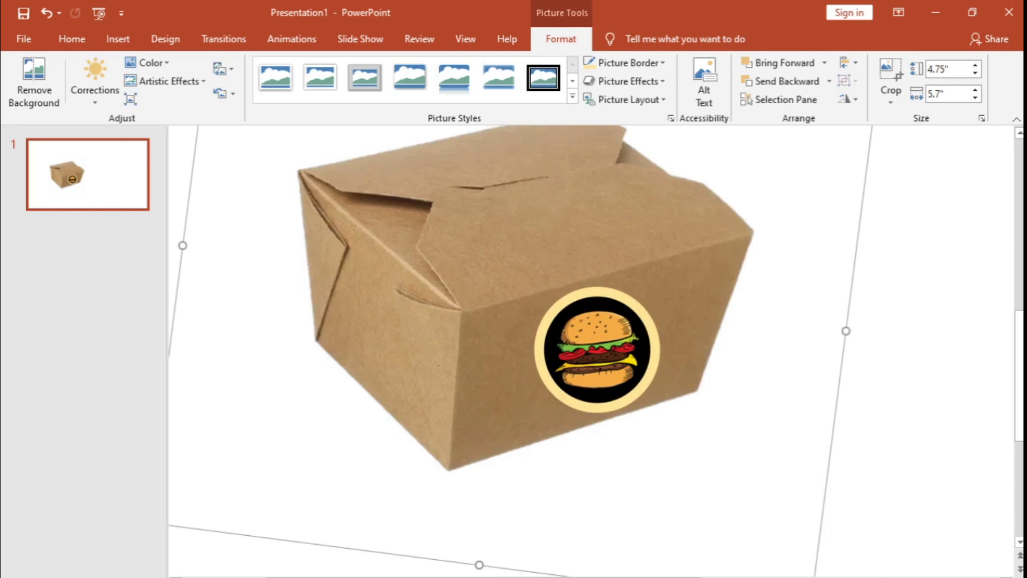
left_click(807, 534)
left_click(531, 403)
left_click(544, 378, "shift")
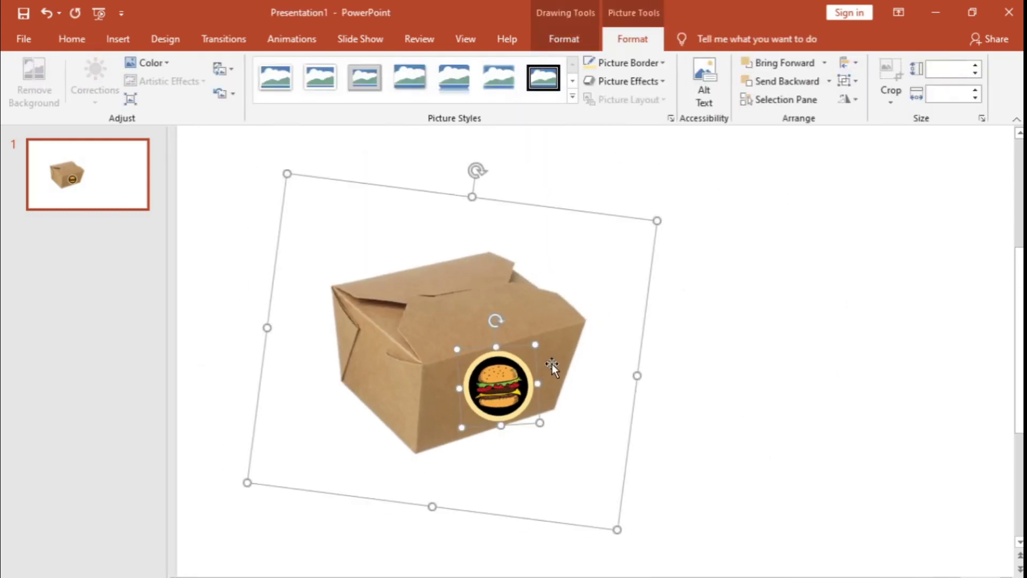
right_click(552, 364)
left_click(467, 316)
left_click(466, 316)
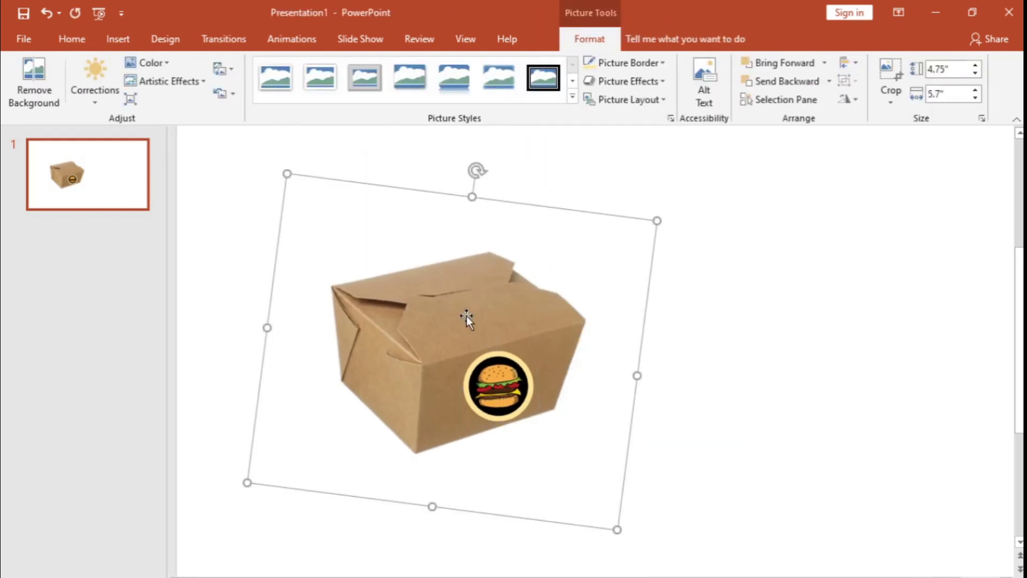
left_click(506, 381, "shift")
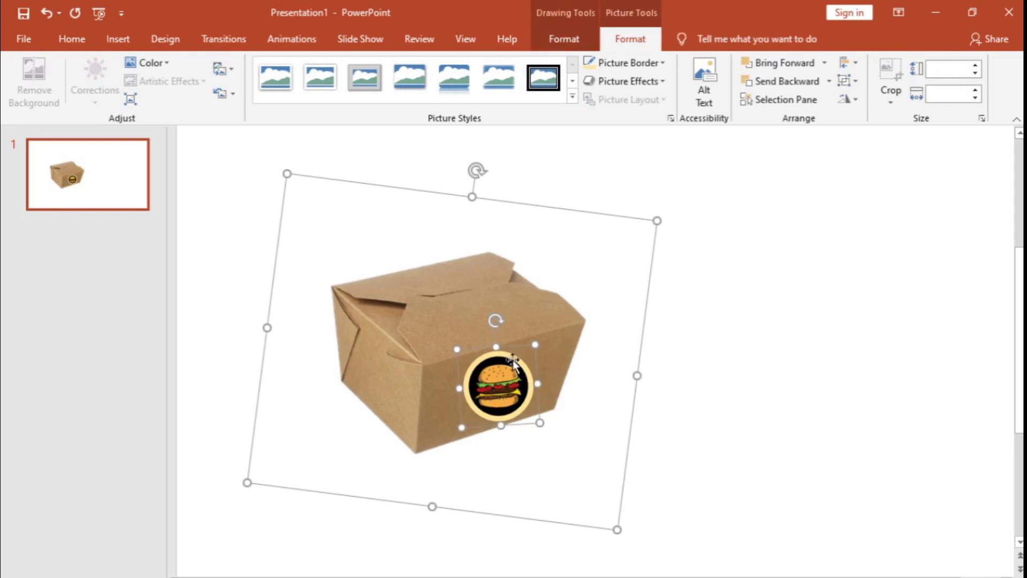
right_click(518, 319)
left_click(696, 420)
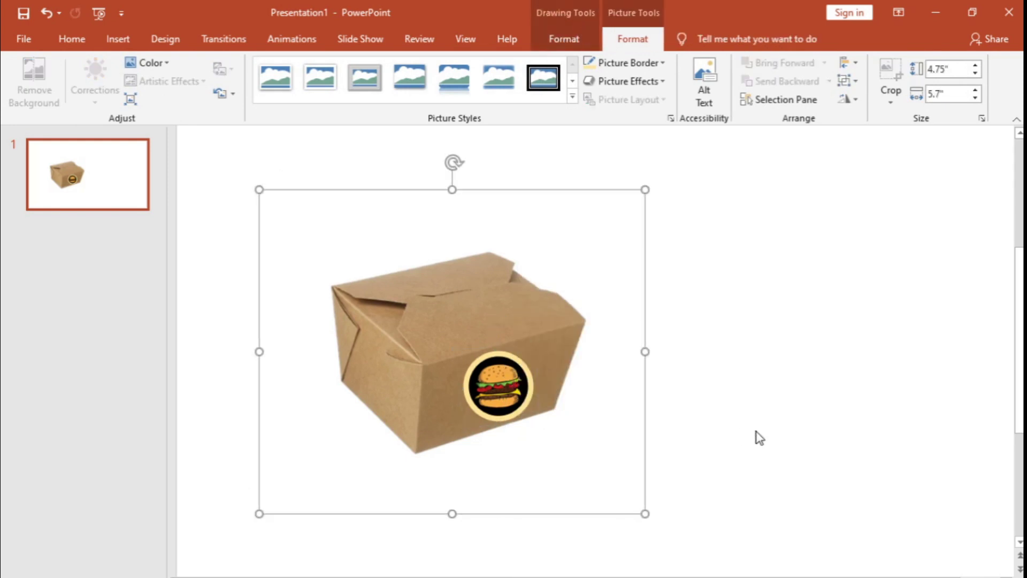
left_click(760, 438)
Move the box group up and right and shrink it near the slide centre.
scroll(595, 353, "down", 3)
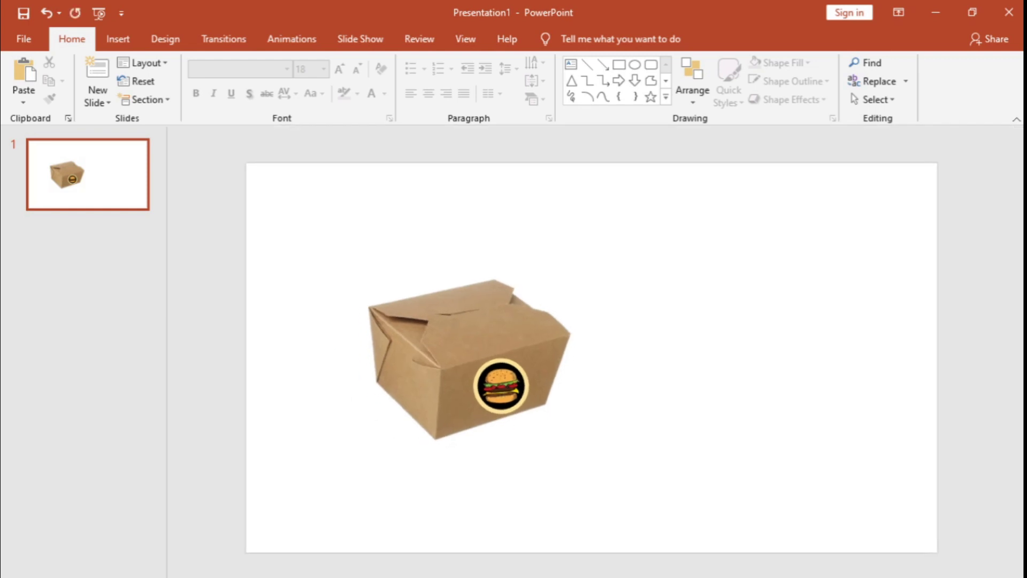
left_click_drag(585, 390, 640, 332)
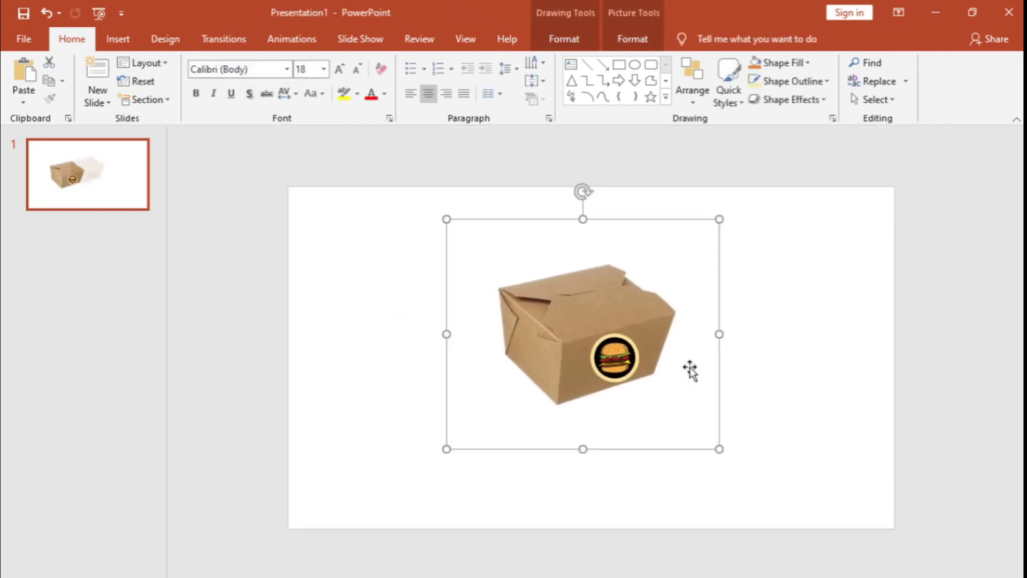
left_click_drag(718, 451, 663, 406)
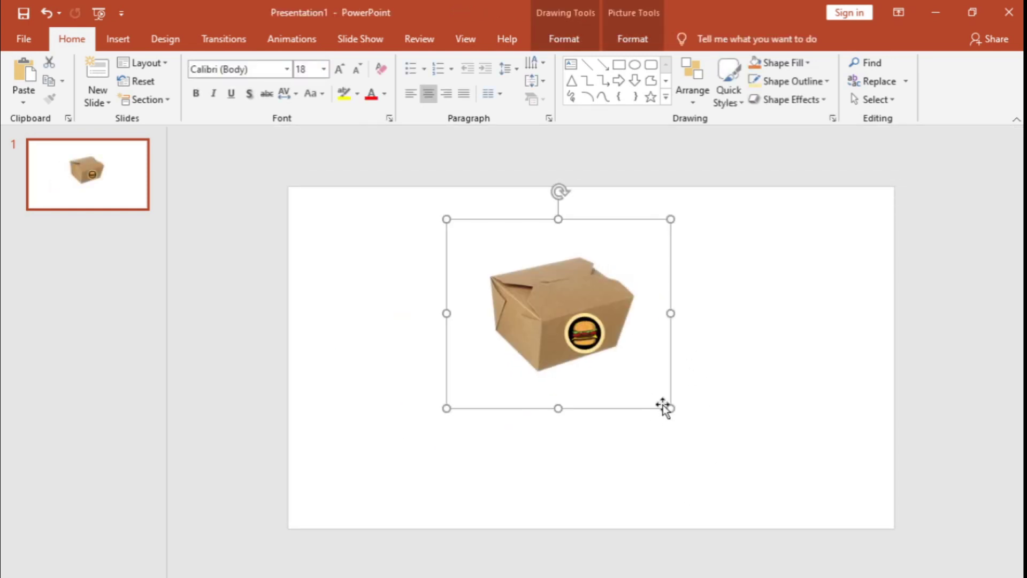
left_click(757, 445)
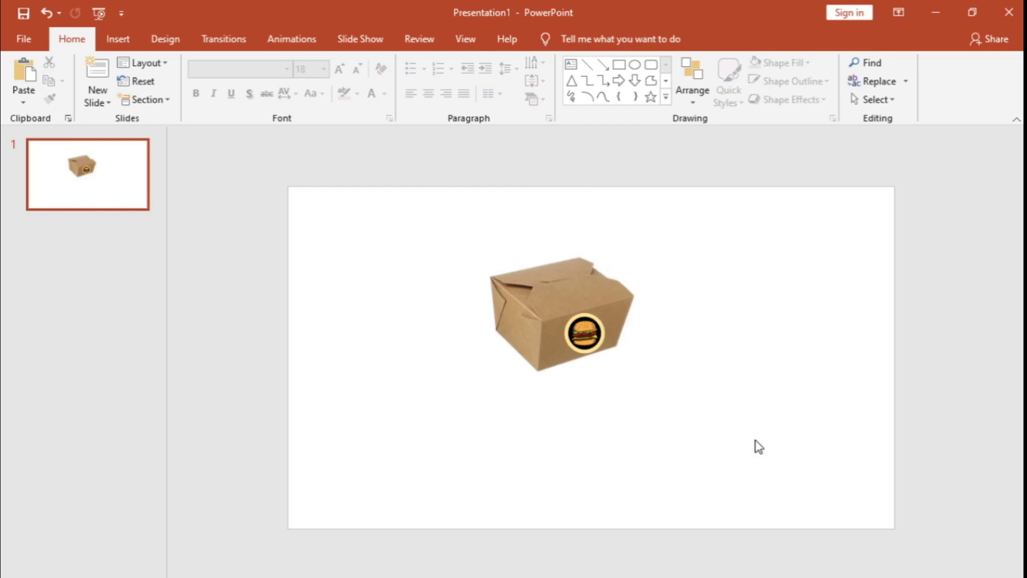
scroll(591, 350, "up", 2)
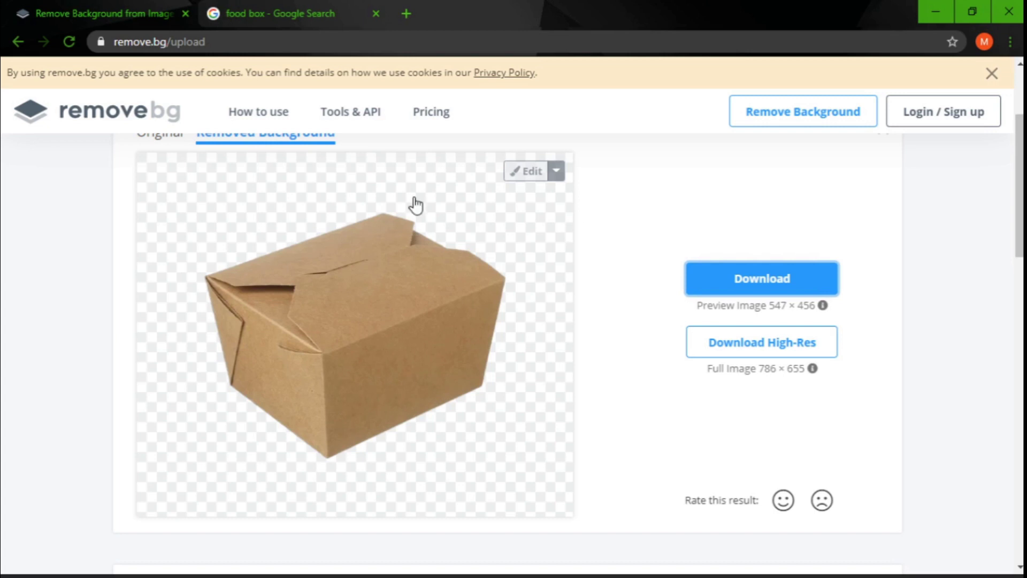
Browse the food box Google Images results, then move the box picture to the slide's right edge.
left_click(269, 25)
scroll(522, 475, "down", 5)
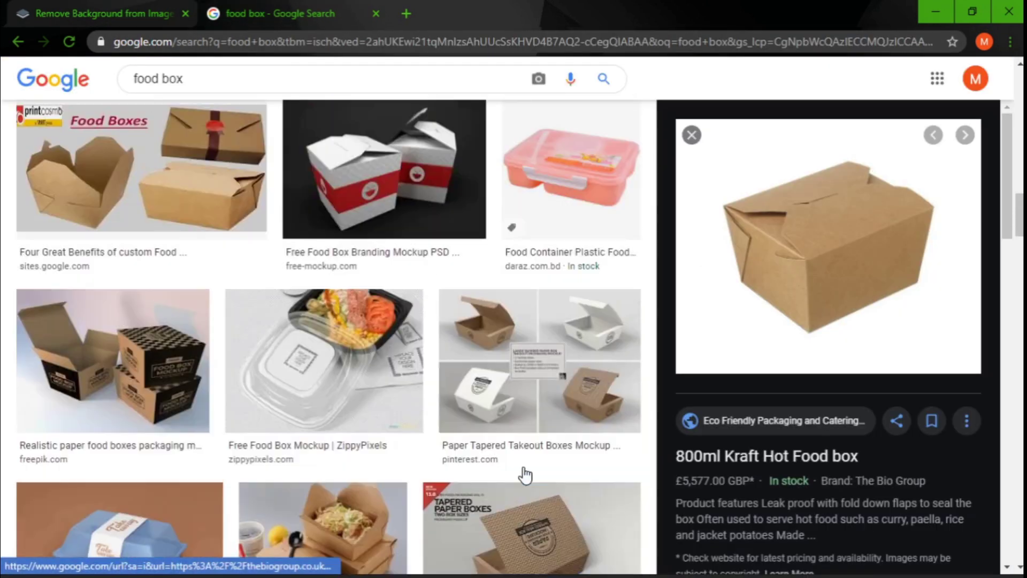
scroll(163, 310, "up", 3)
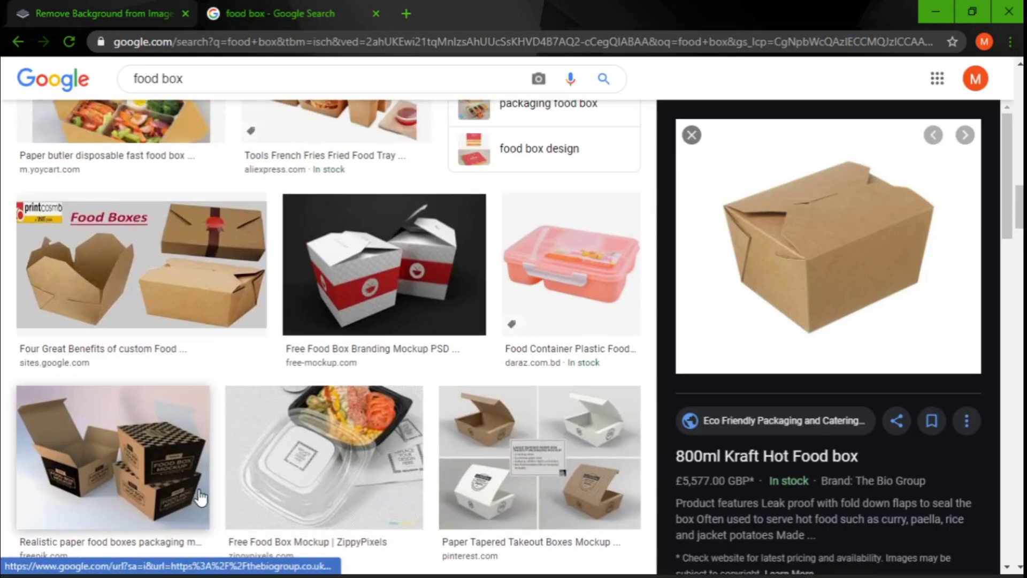
scroll(274, 422, "up", 1)
scroll(274, 423, "up", 1)
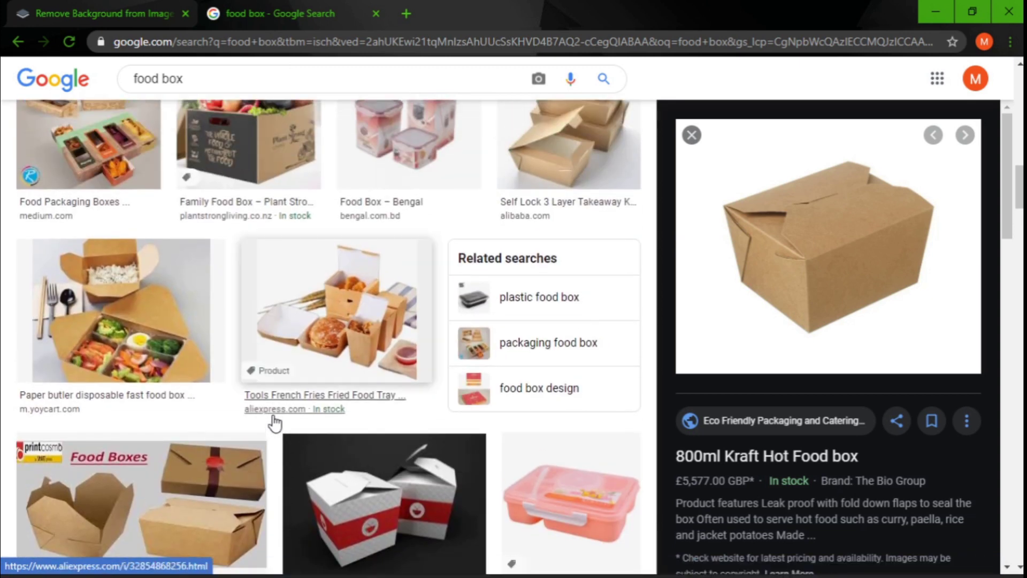
scroll(275, 423, "up", 3)
scroll(274, 423, "up", 5)
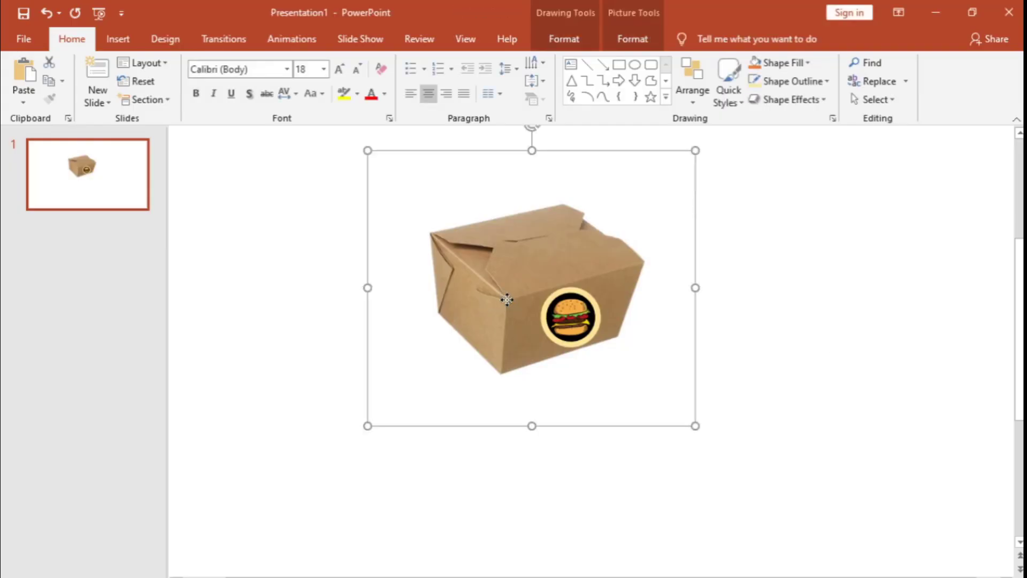
left_click_drag(498, 297, 855, 360)
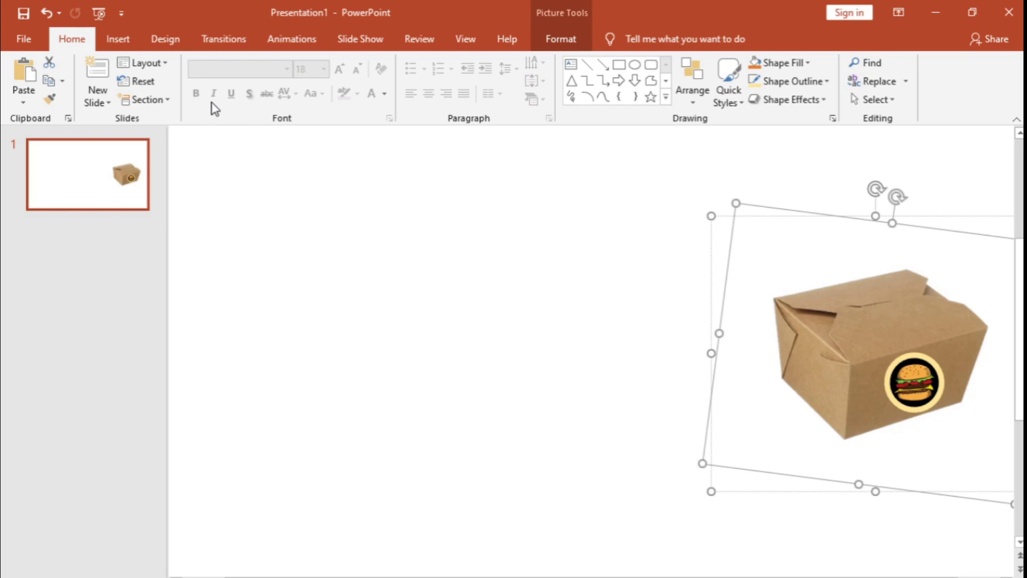
Draw a rectangle to the left of the food box.
left_click(117, 42)
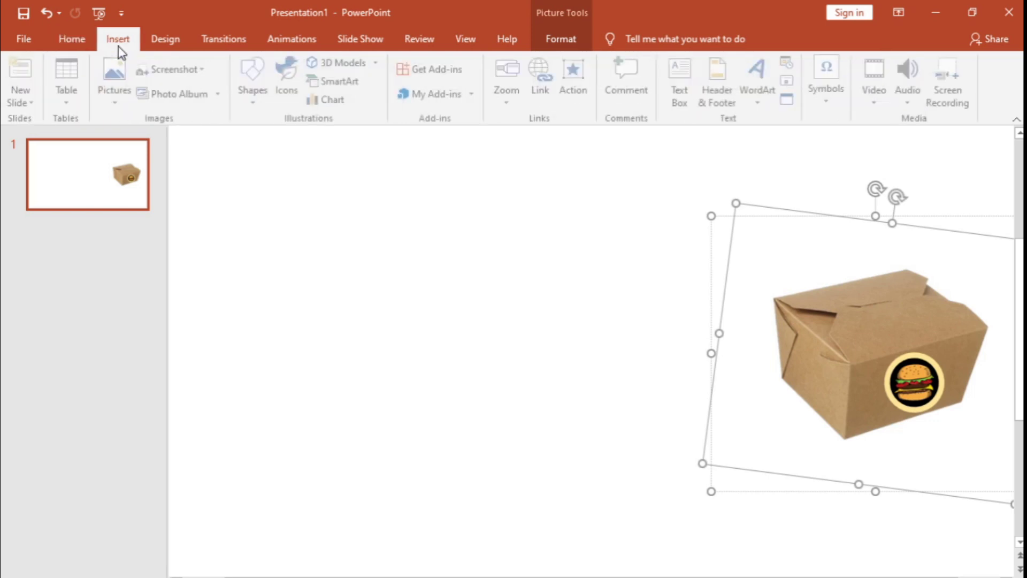
left_click(260, 80)
left_click(288, 138)
left_click_drag(302, 209, 452, 397)
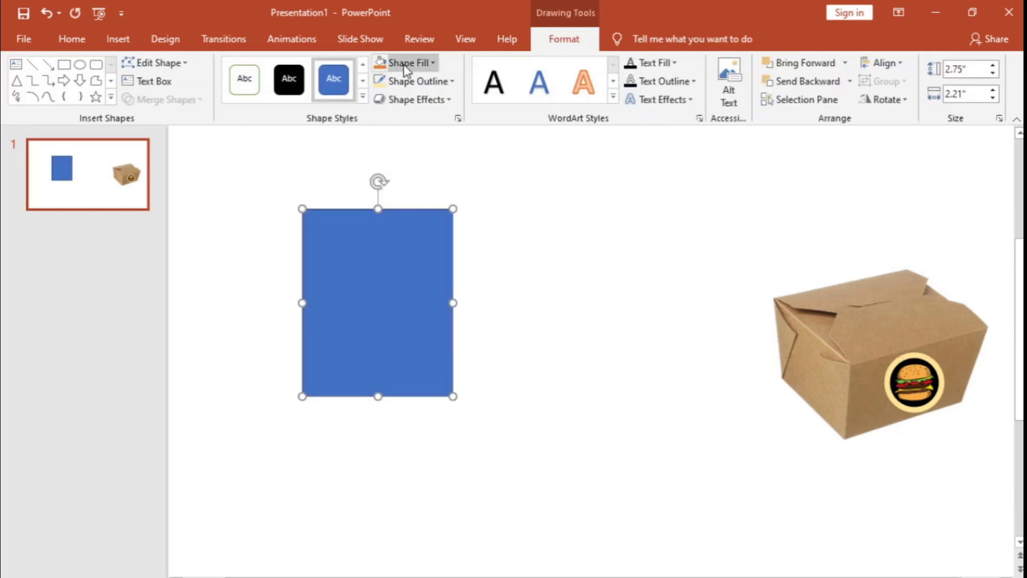
Give the rectangle a green fill and a 6 pt dark grey outline.
left_click(405, 67)
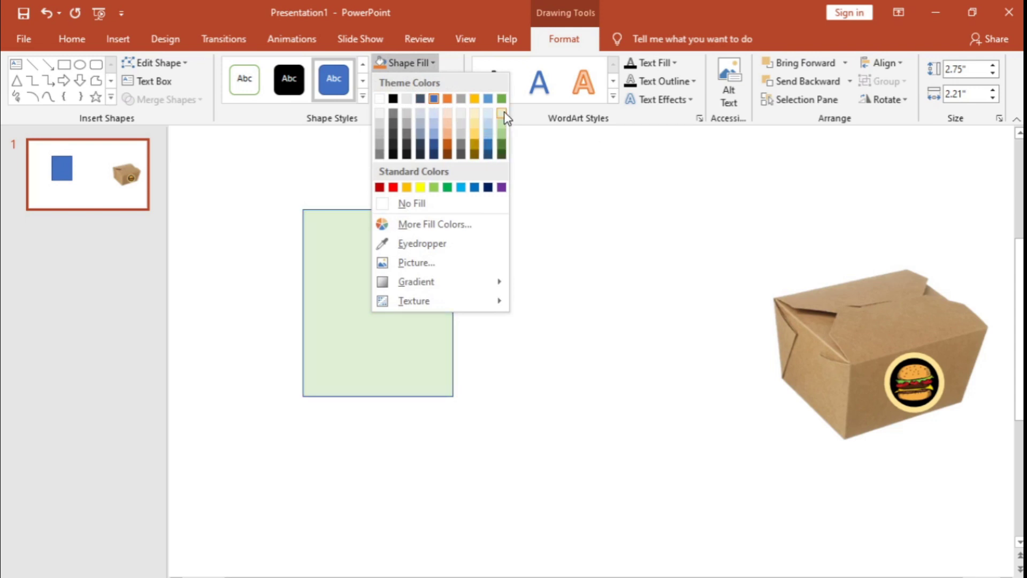
left_click(504, 136)
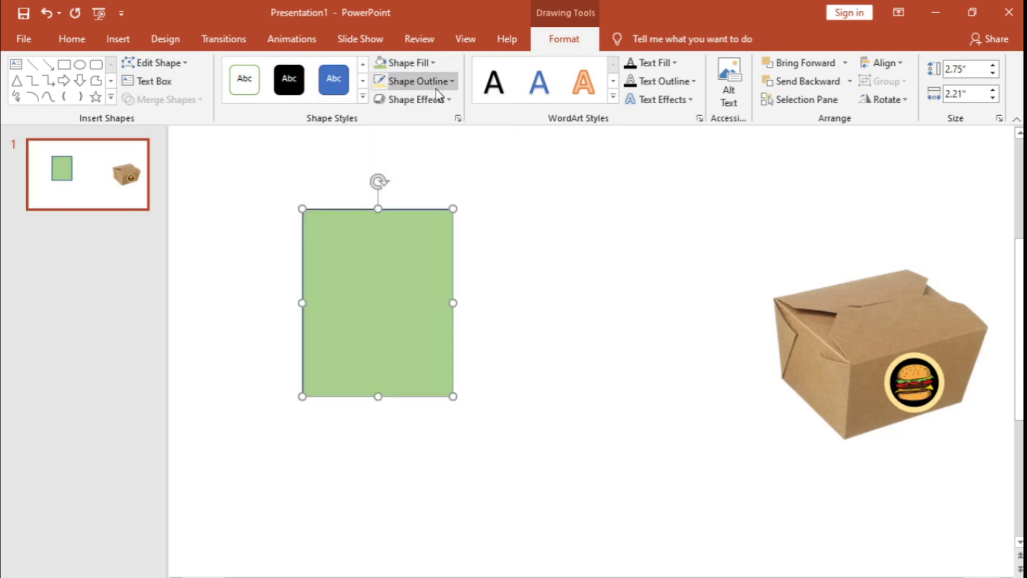
left_click(418, 81)
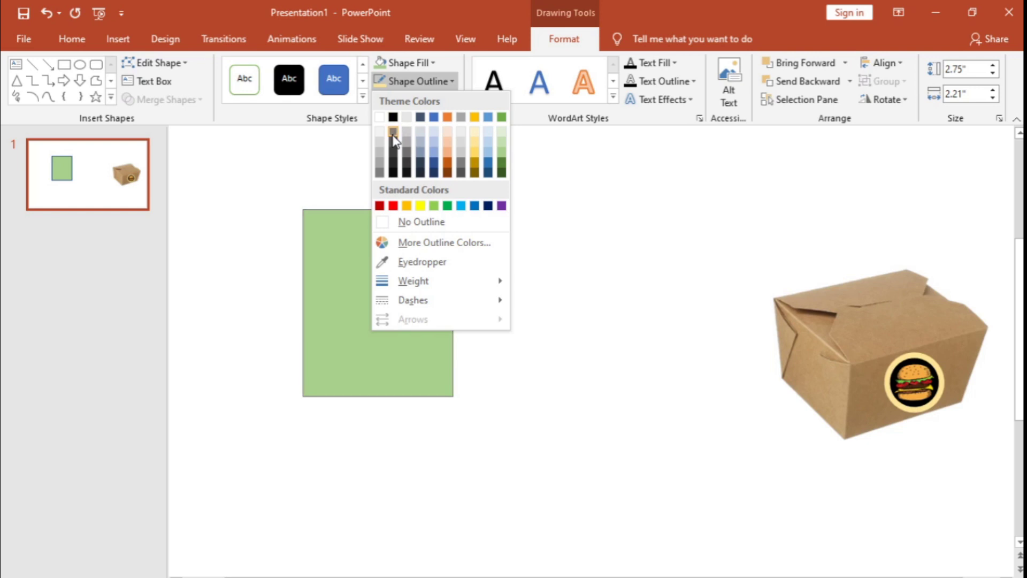
left_click(407, 159)
left_click(428, 82)
mouse_move(413, 281)
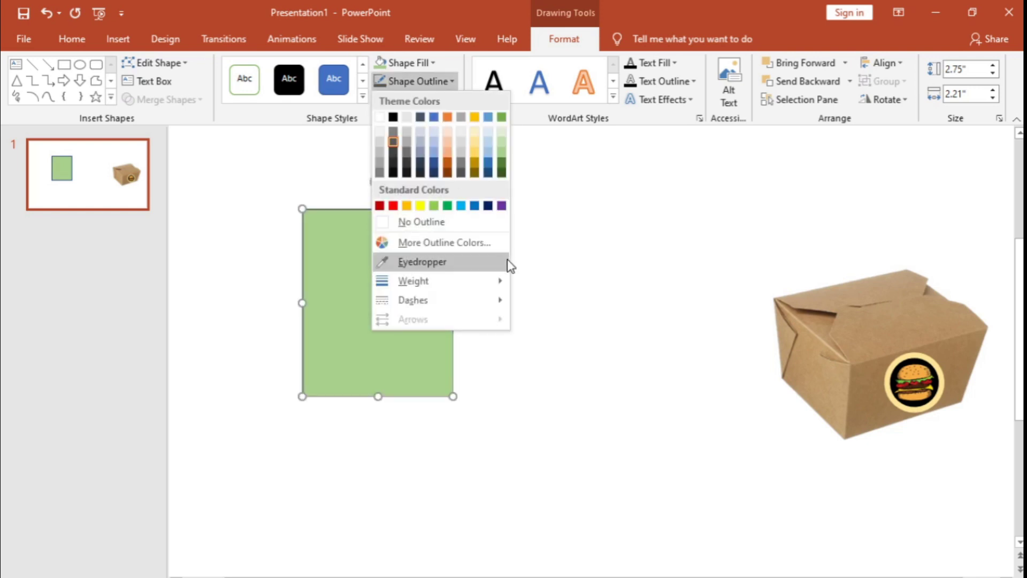
left_click(583, 422)
Shift the rectangle down and to the right.
left_click(522, 328)
left_click_drag(405, 315, 439, 369)
left_click(615, 401)
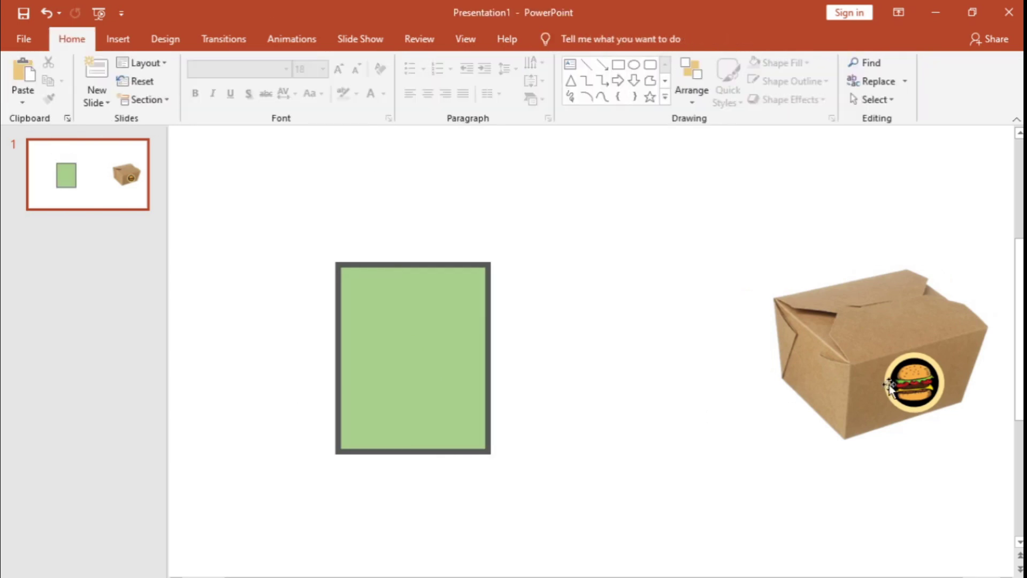
left_click(916, 390)
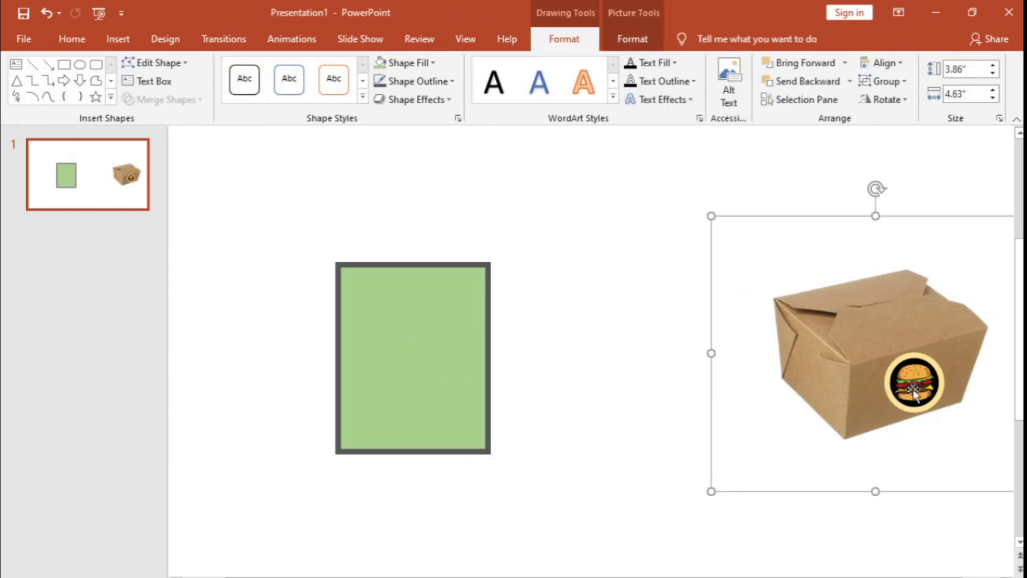
Drag the burger logo off the food box onto the green rectangle.
left_click_drag(919, 393, 412, 384)
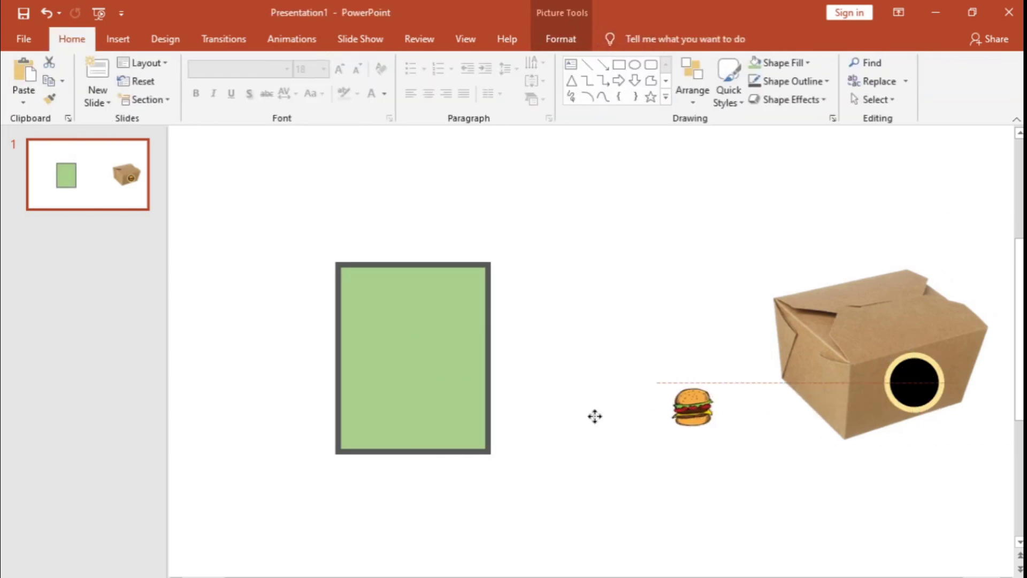
right_click(416, 383)
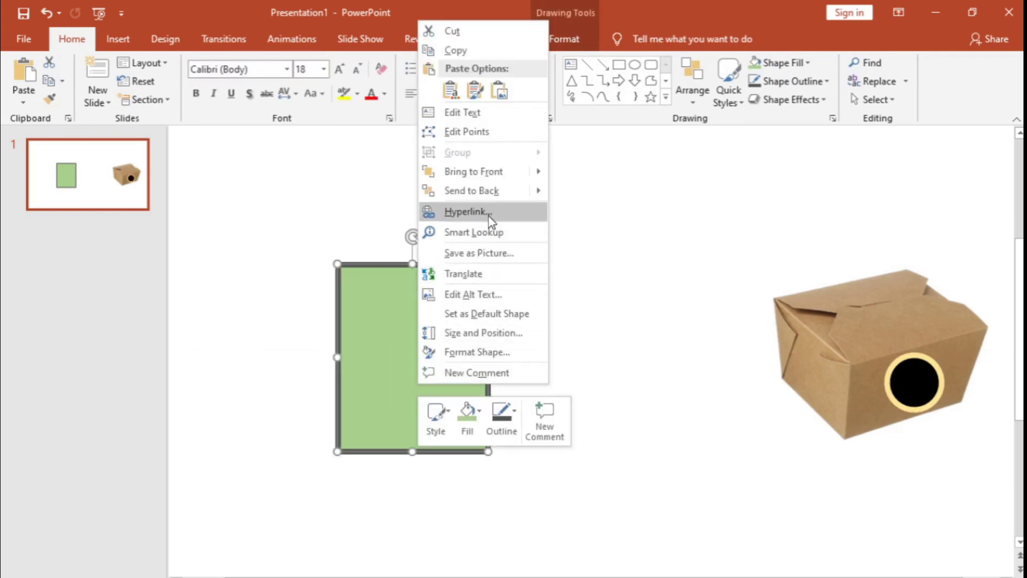
key("Escape")
Enlarge the burger picture and position it near the rectangle's top.
left_click(580, 323)
left_click(426, 380)
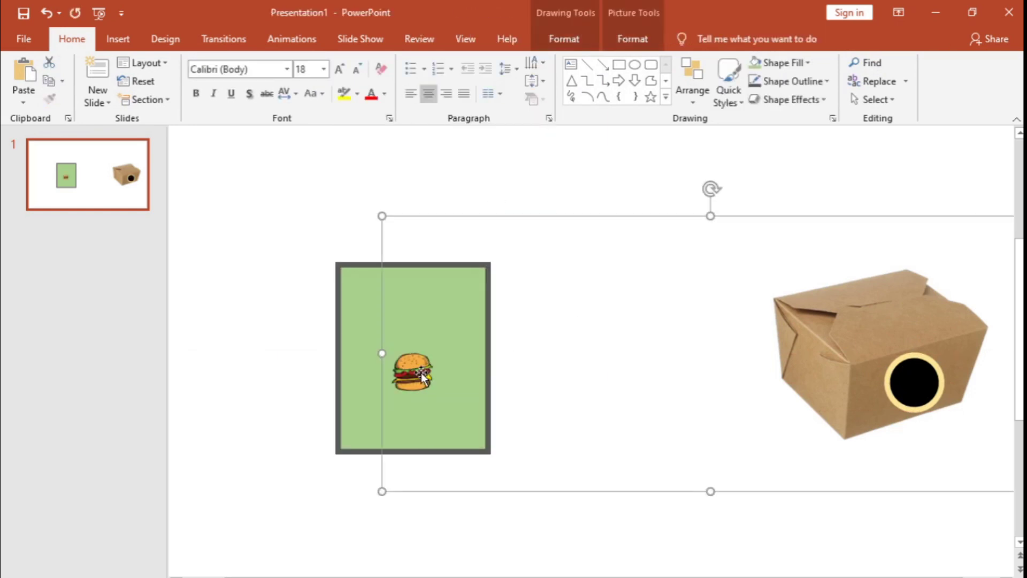
left_click(427, 375)
left_click_drag(437, 346, 482, 298)
left_click_drag(444, 338, 422, 329)
left_click(581, 374)
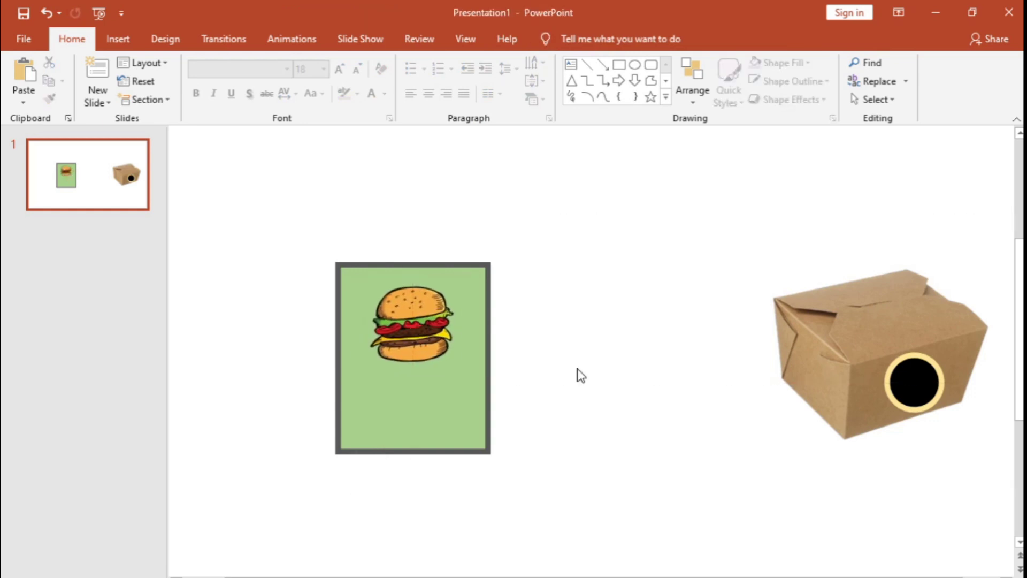
left_click(457, 380)
Insert WordArt reading 'MISSING' on one line and 'YOUR BURGER!' on the next.
left_click(117, 39)
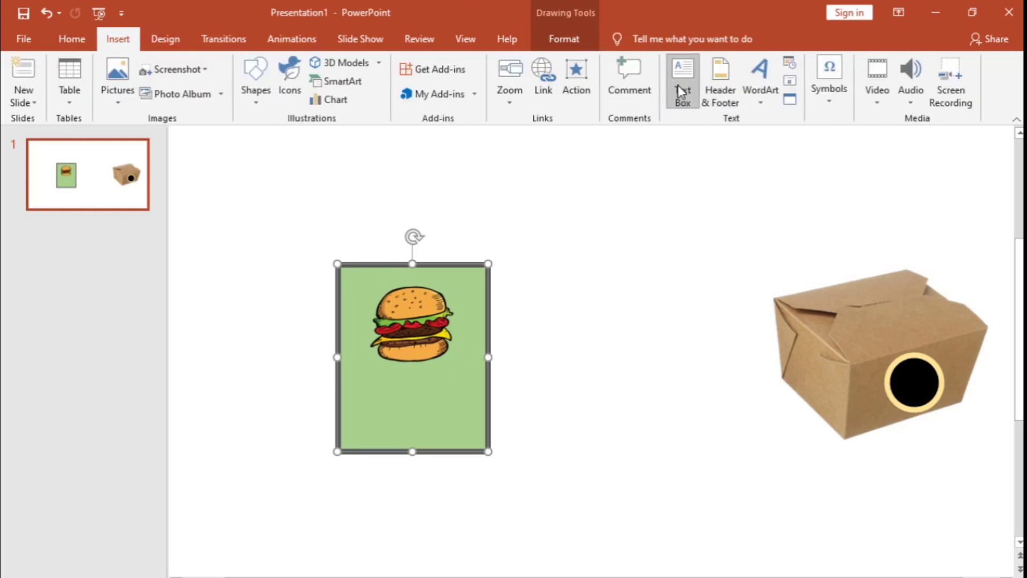
left_click(757, 80)
left_click(763, 139)
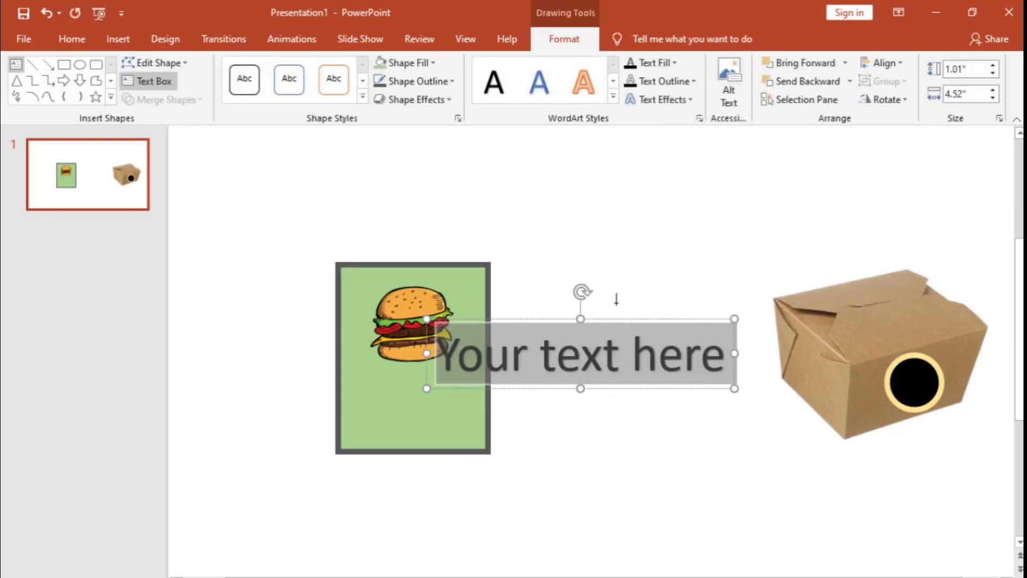
type("MISIS")
key("BackSpace")
key("BackSpace")
type("SING")
key("Return")
type("YOUR BURGER")
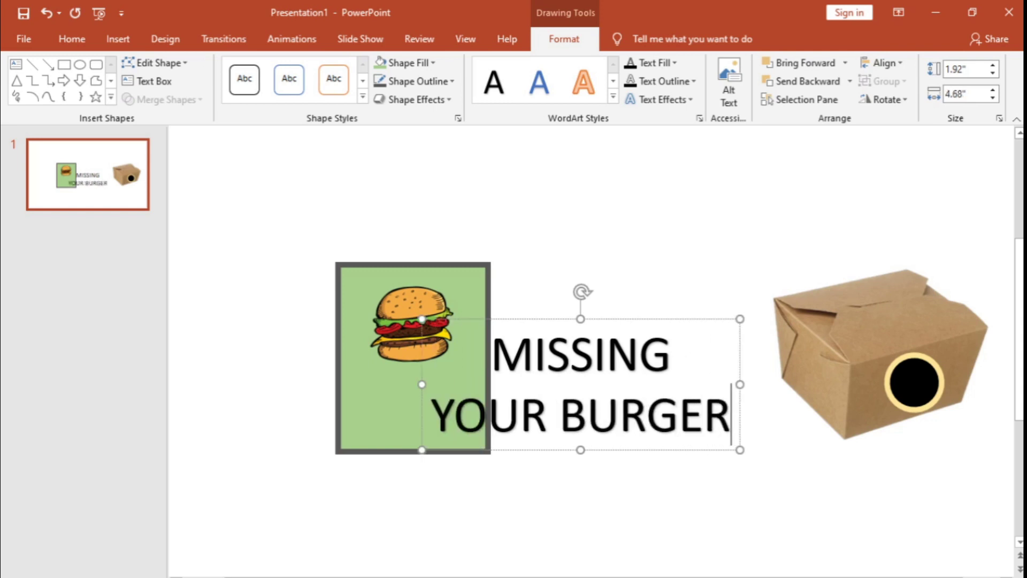
type("!")
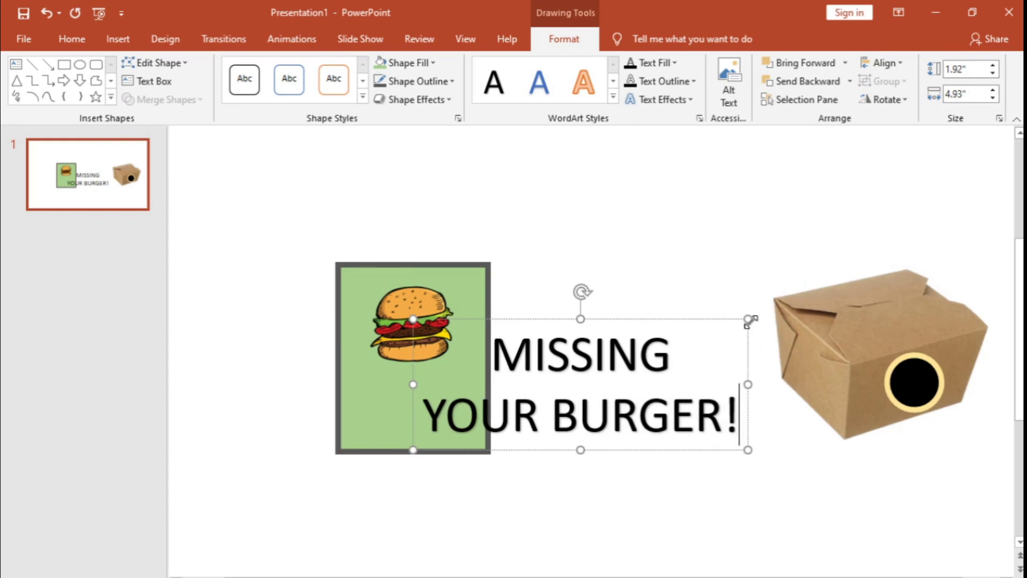
Resize the WordArt text box so the text fits on two lines.
left_click_drag(749, 320, 637, 362)
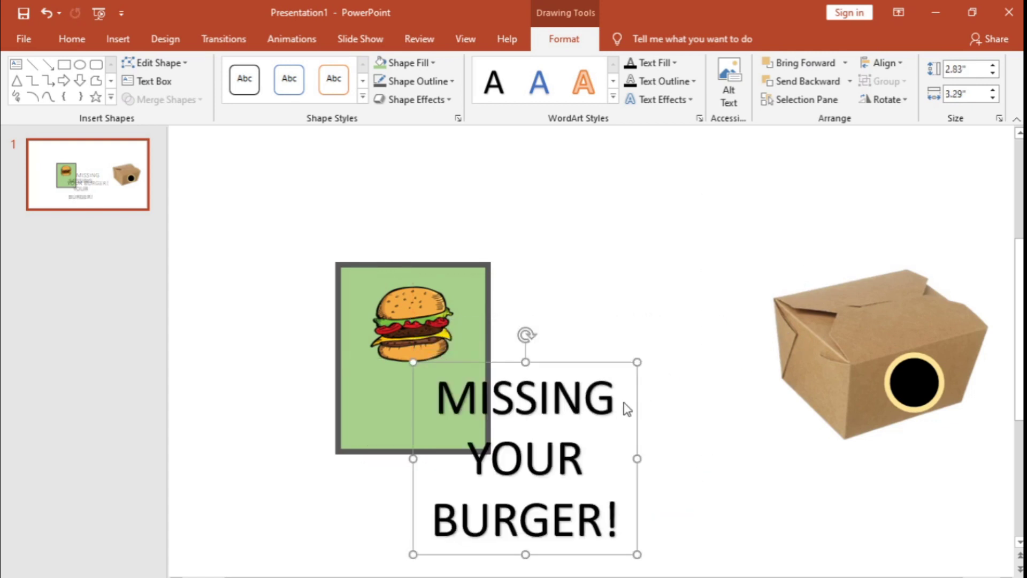
left_click_drag(637, 457, 757, 449)
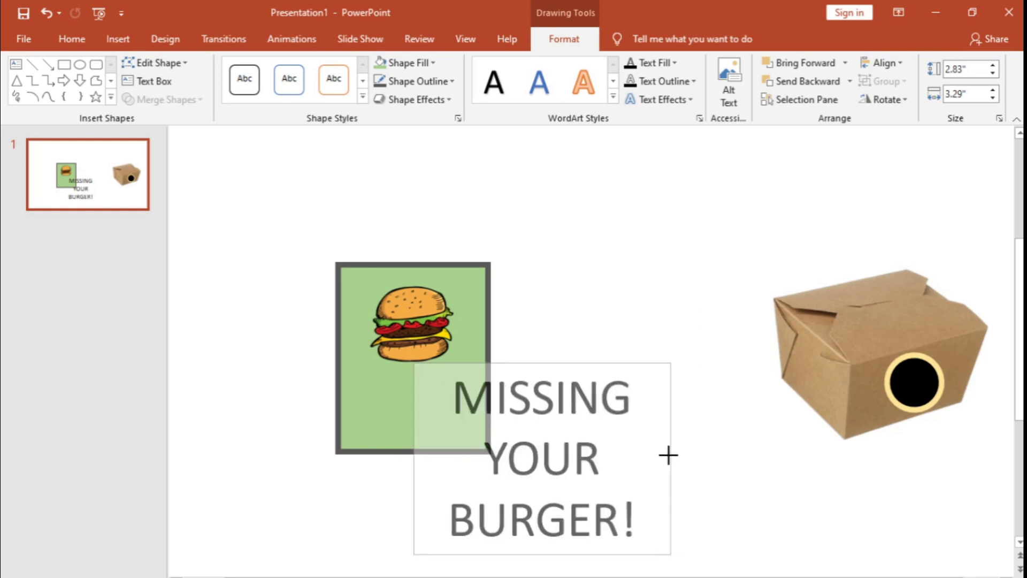
left_click(747, 489)
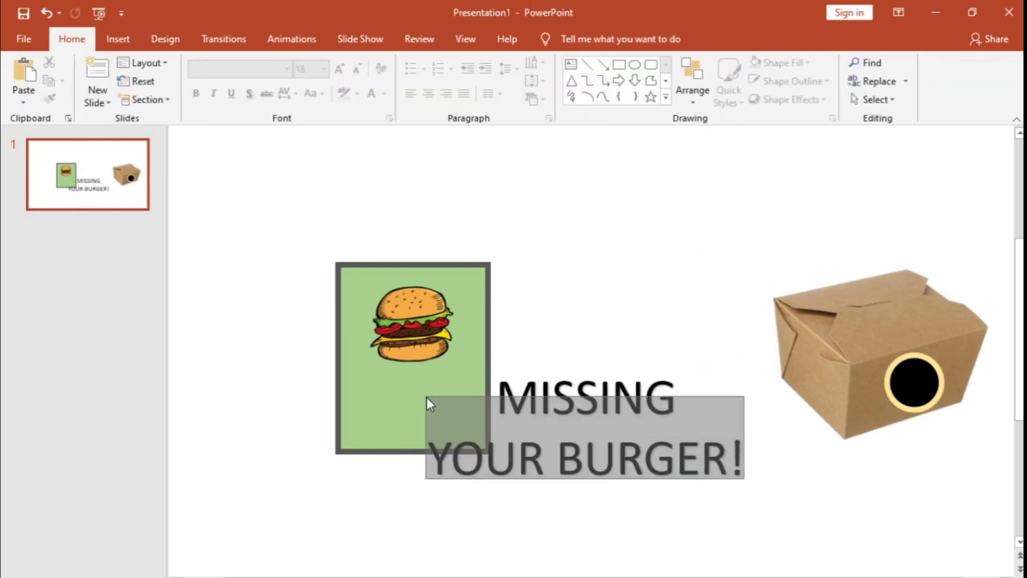
left_click_drag(647, 461, 426, 396)
left_click_drag(740, 466, 666, 399)
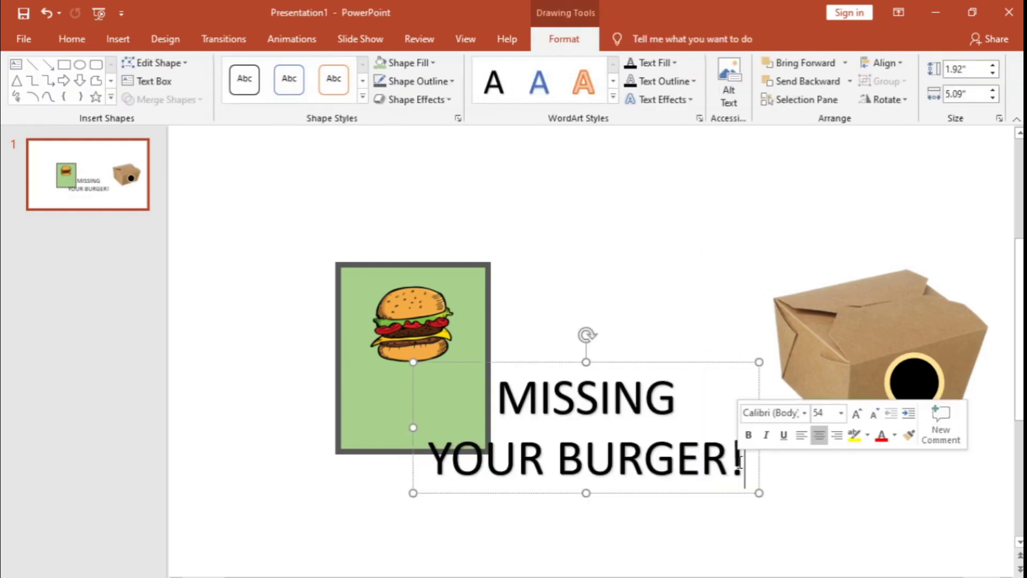
Reduce the font size of the MISSING YOUR BURGER! heading.
right_click(659, 409)
left_click(795, 443)
left_click(795, 436)
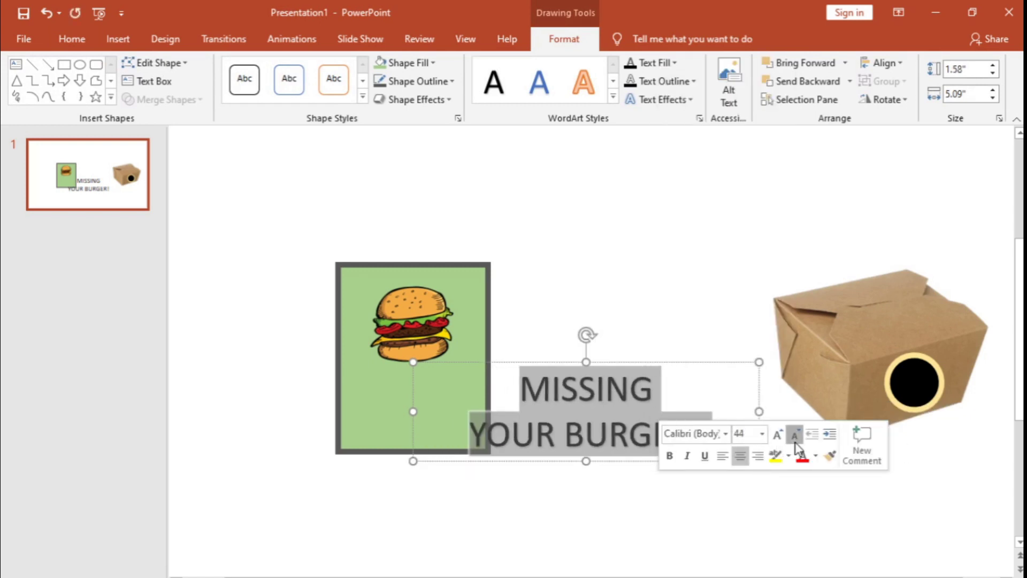
left_click(795, 436)
left_click(794, 436)
left_click(795, 435)
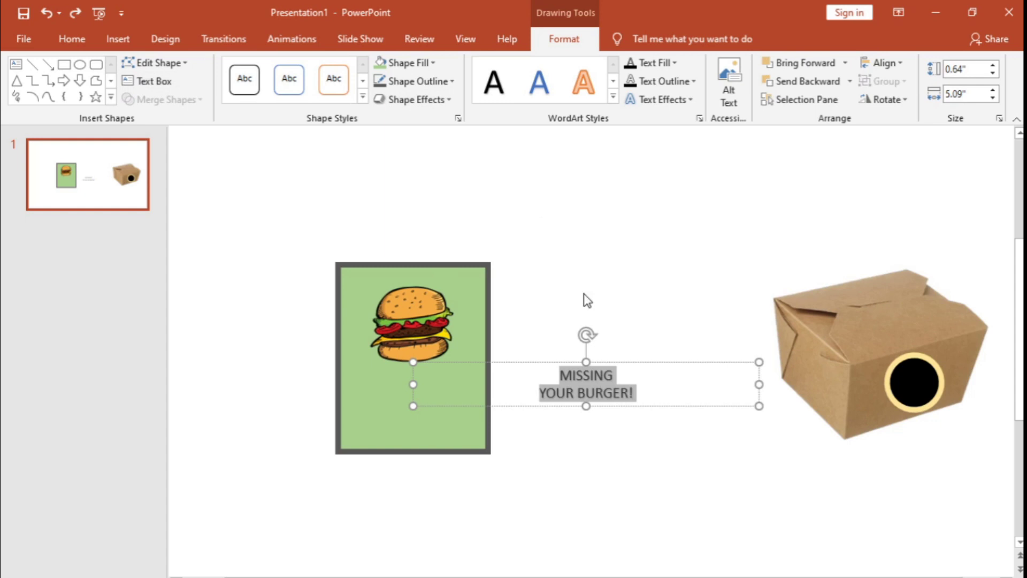
Make the text white Arial Black and centre it on the green card.
right_click(598, 369)
left_click(666, 396)
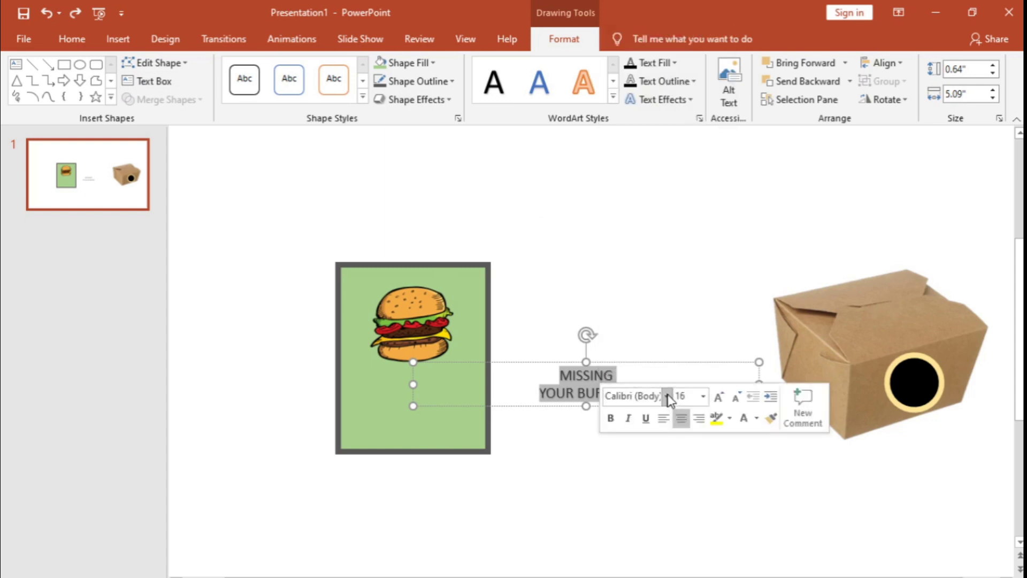
left_click(675, 220)
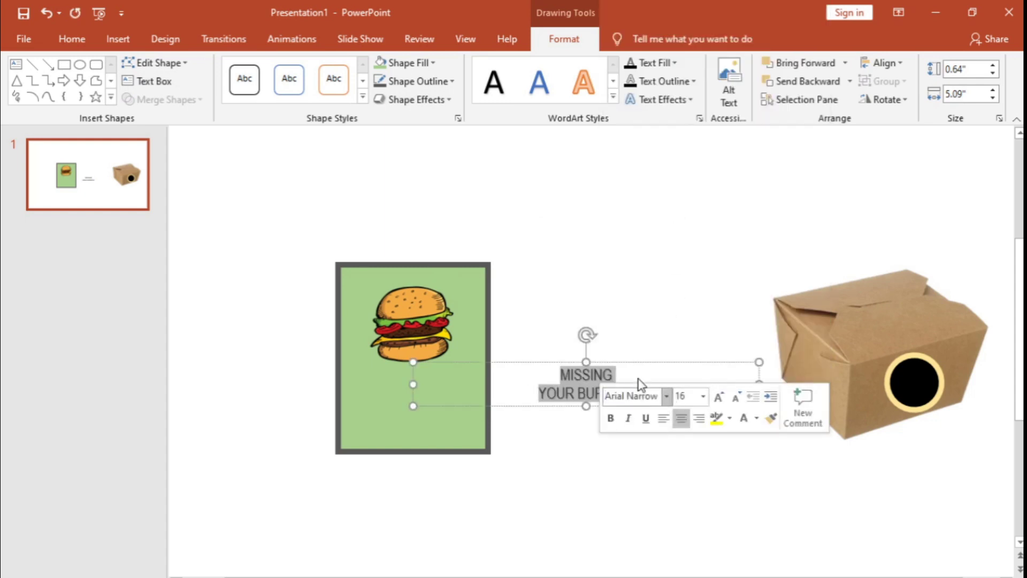
left_click(666, 396)
left_click(636, 219)
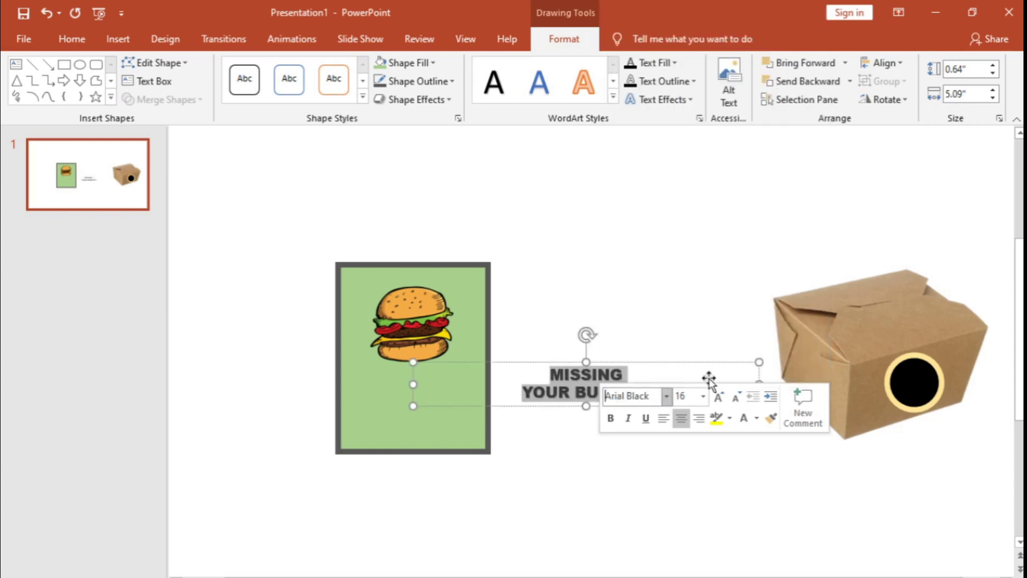
left_click(757, 425)
left_click(749, 454)
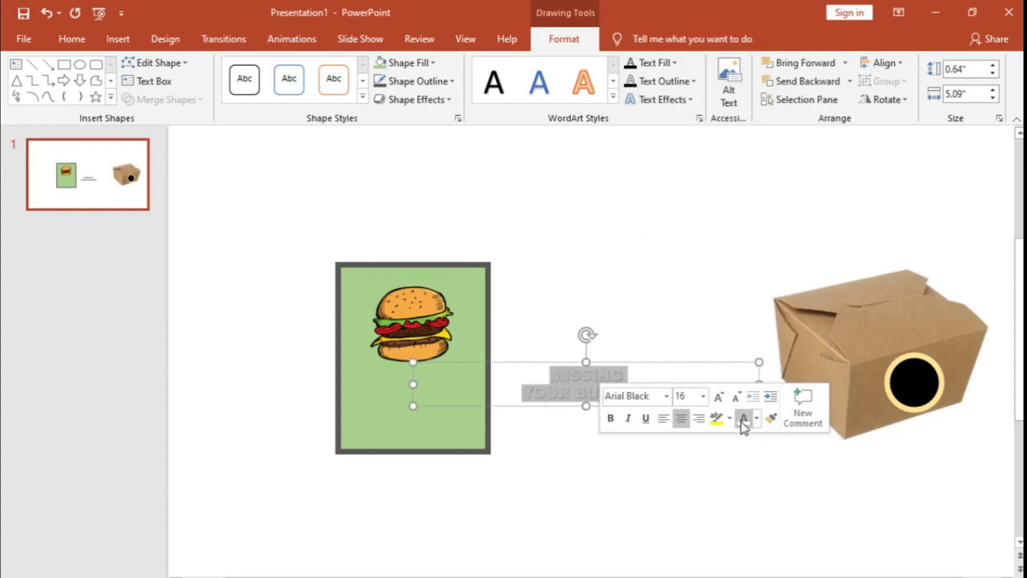
left_click_drag(606, 363, 435, 371)
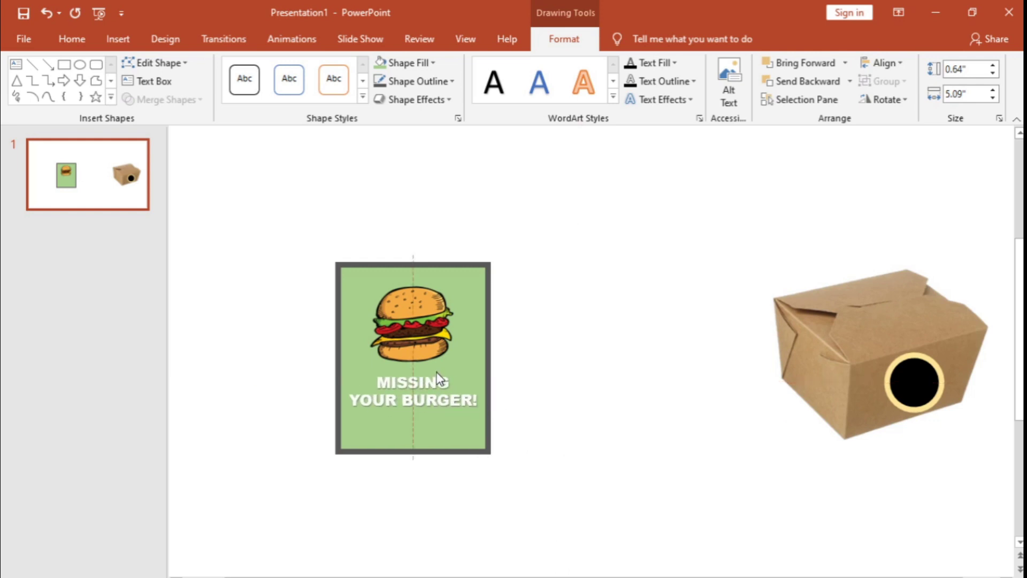
Marquee-select the green burger card.
left_click(529, 335)
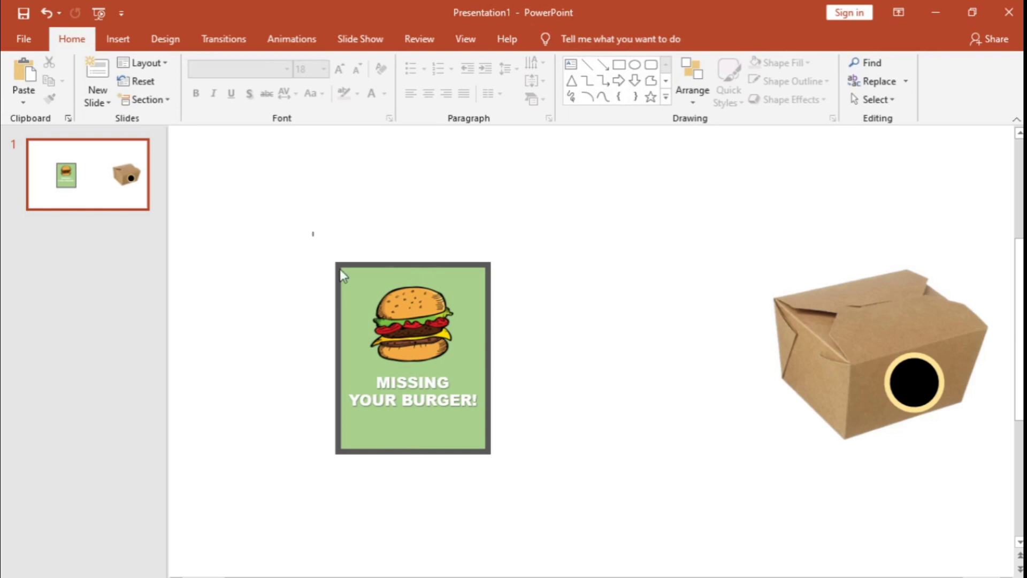
left_click_drag(342, 274, 578, 504)
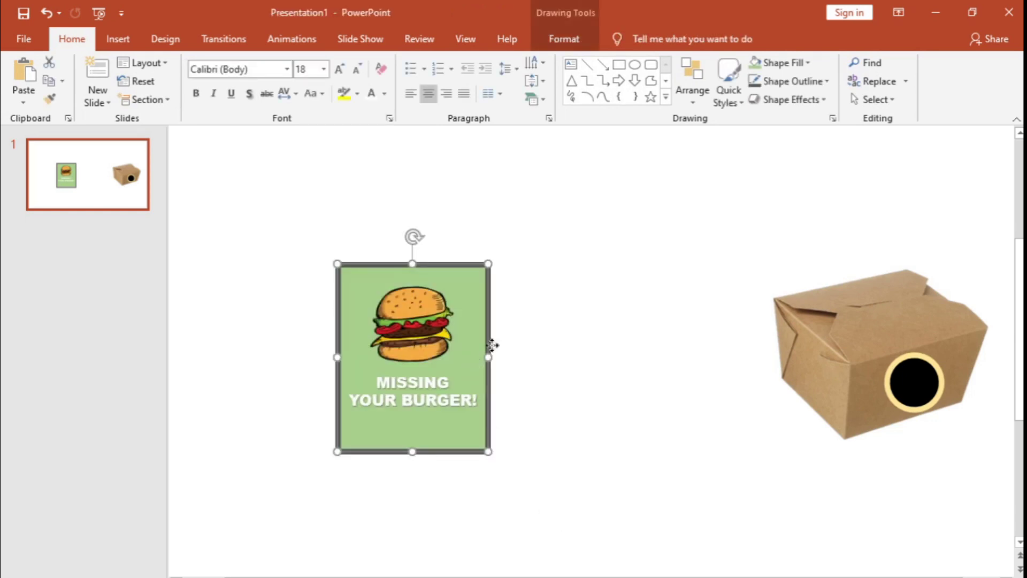
left_click_drag(493, 345, 472, 358)
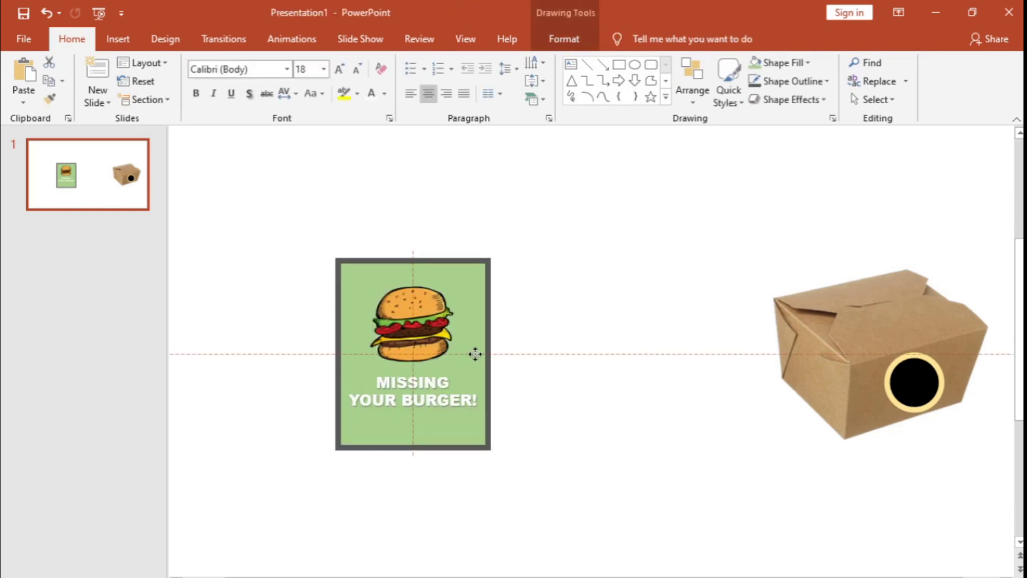
left_click_drag(296, 223, 539, 532)
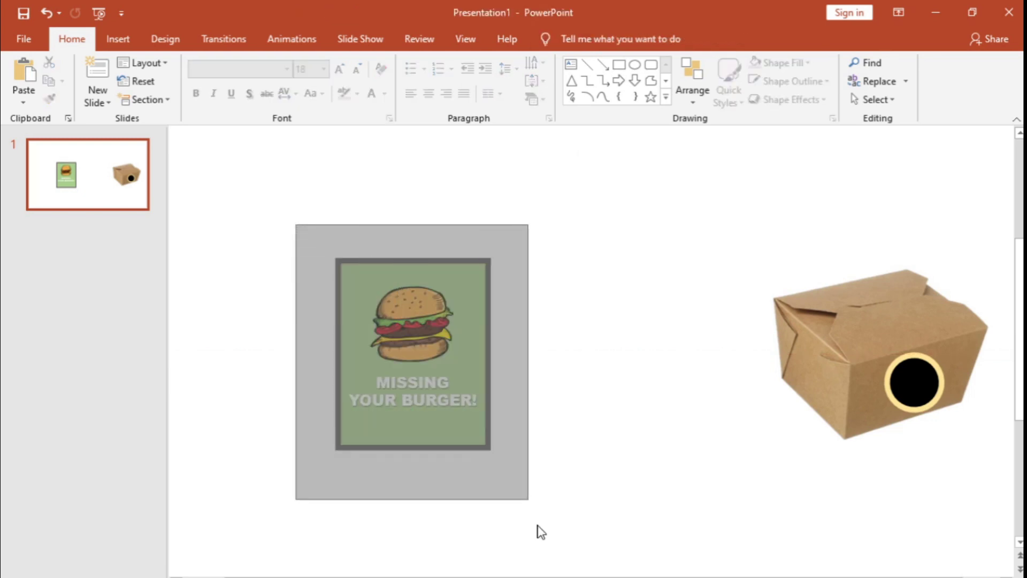
right_click(457, 355)
key("Escape")
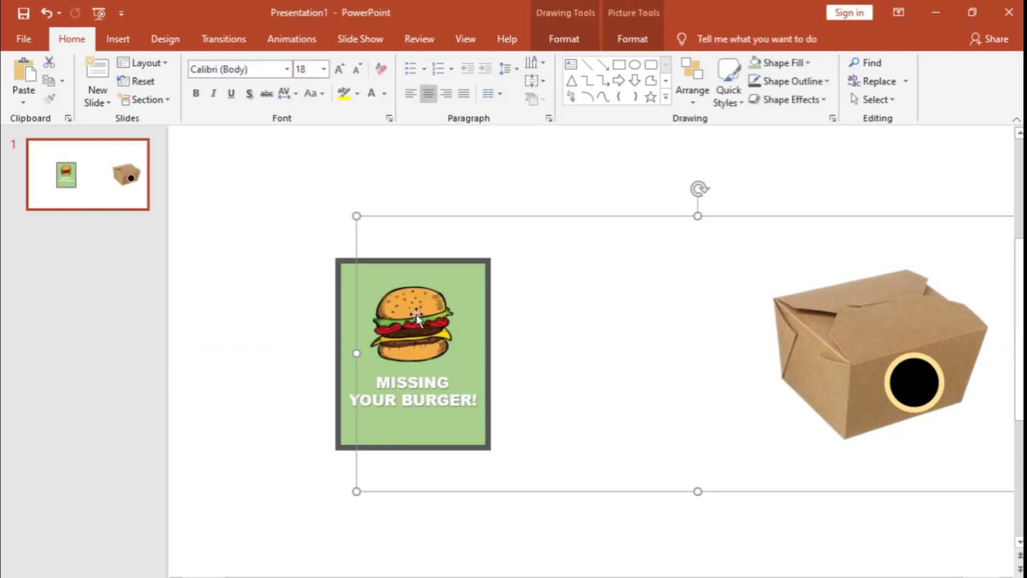
Ungroup the large transparent picture into its parts, then regroup them.
left_click(324, 286)
left_click(343, 290)
left_click(416, 392, "shift")
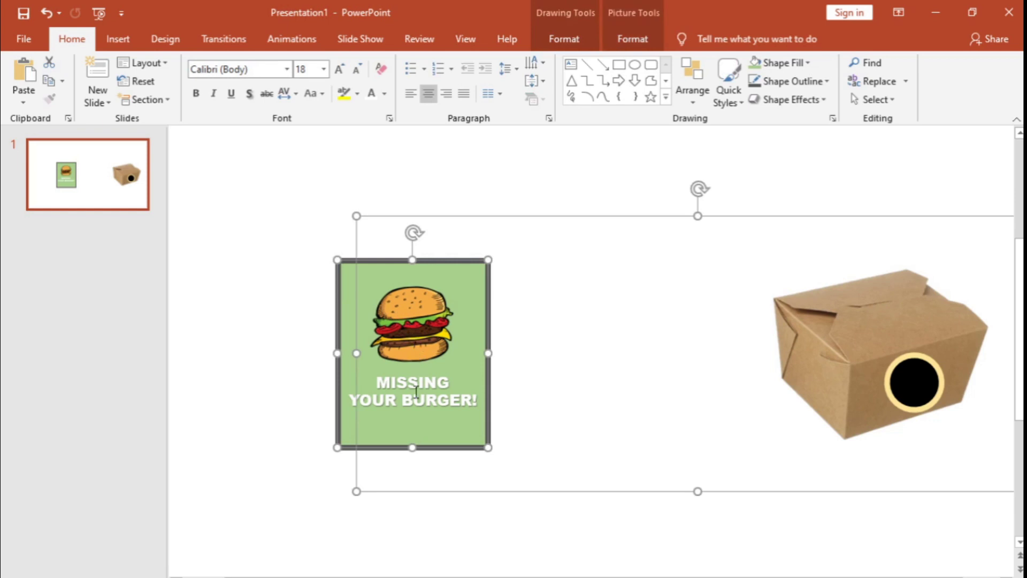
right_click(844, 367)
mouse_move(885, 197)
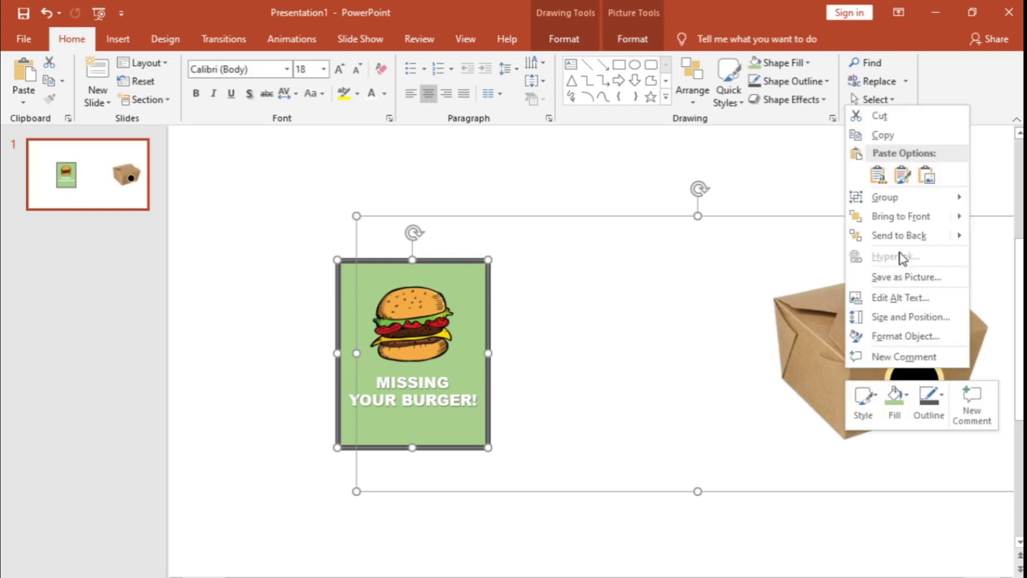
left_click(835, 239)
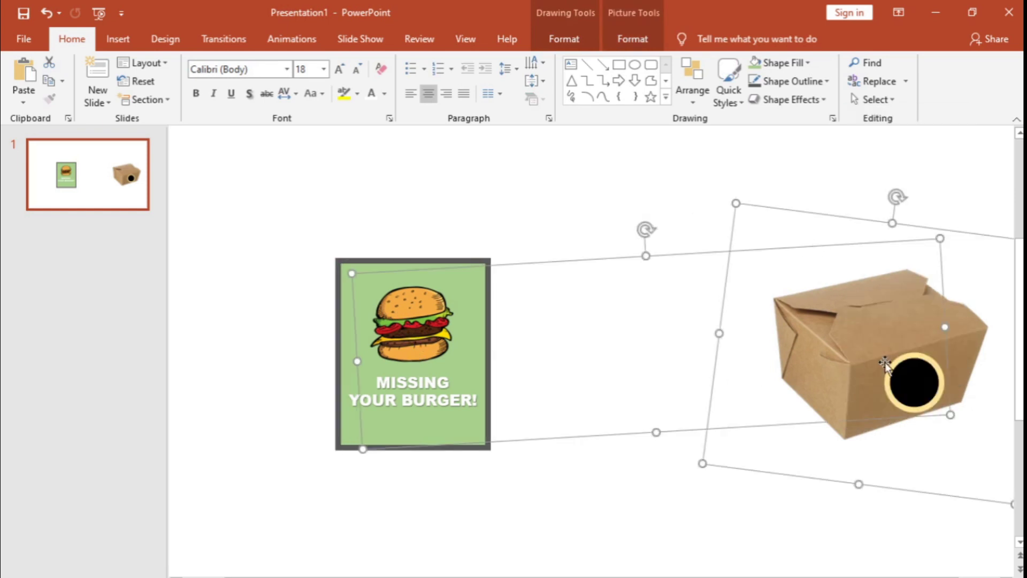
right_click(487, 322)
mouse_move(465, 416)
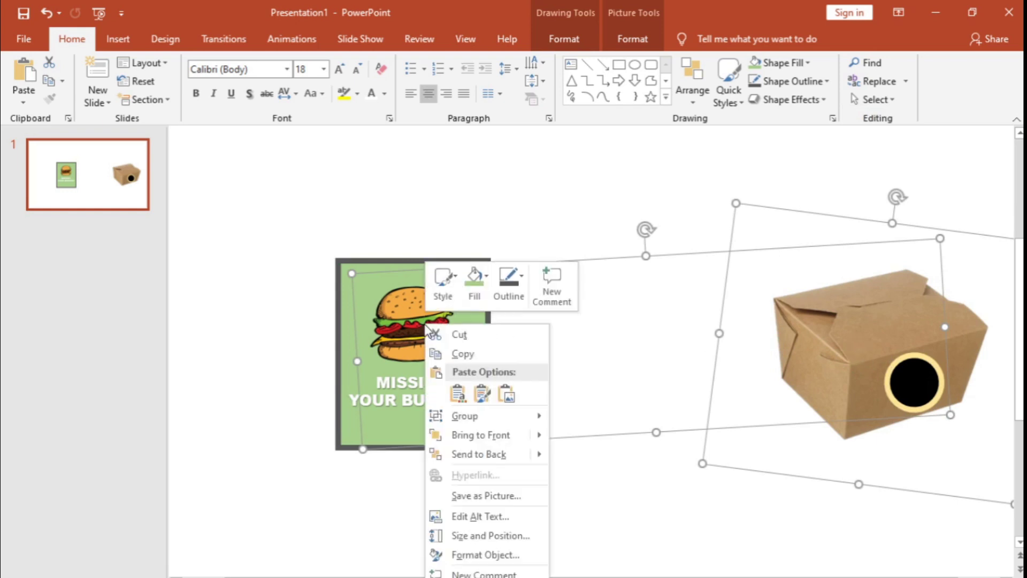
left_click(611, 436)
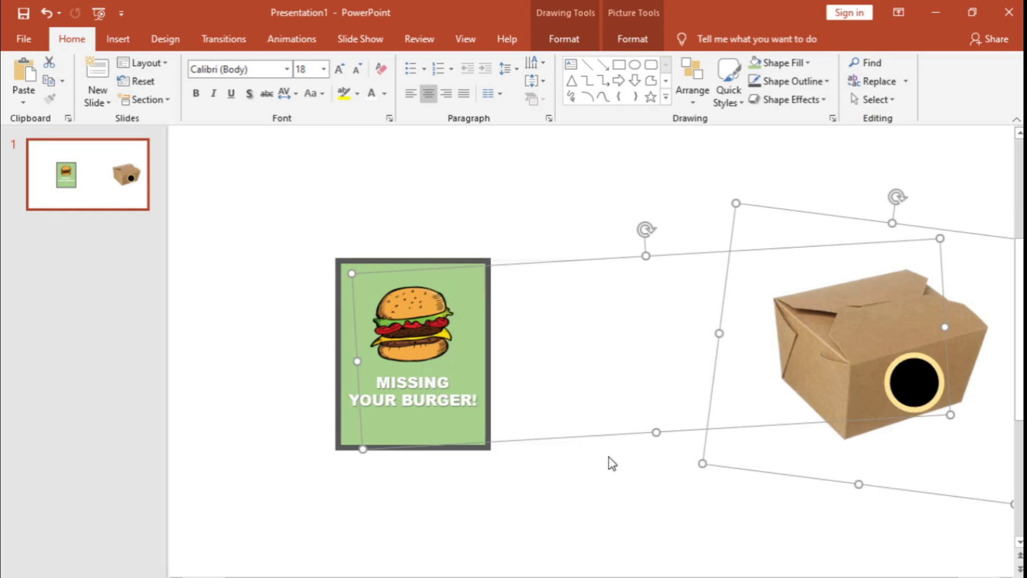
left_click(633, 347)
Select the card and burger, add the MISSING YOUR BURGER! text, and group all three.
left_click(429, 330)
left_click(473, 303)
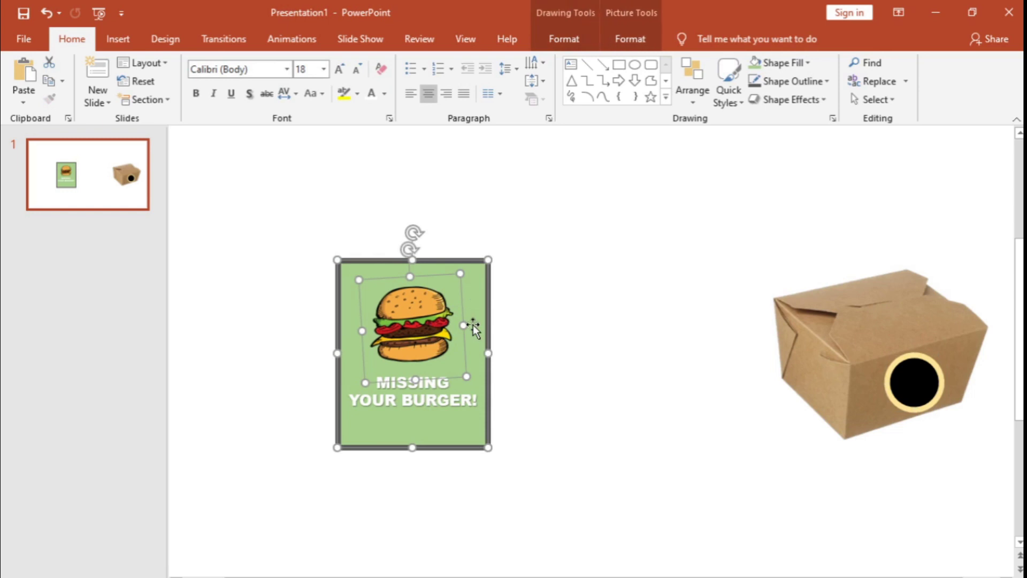
left_click(460, 402, "shift")
right_click(468, 400)
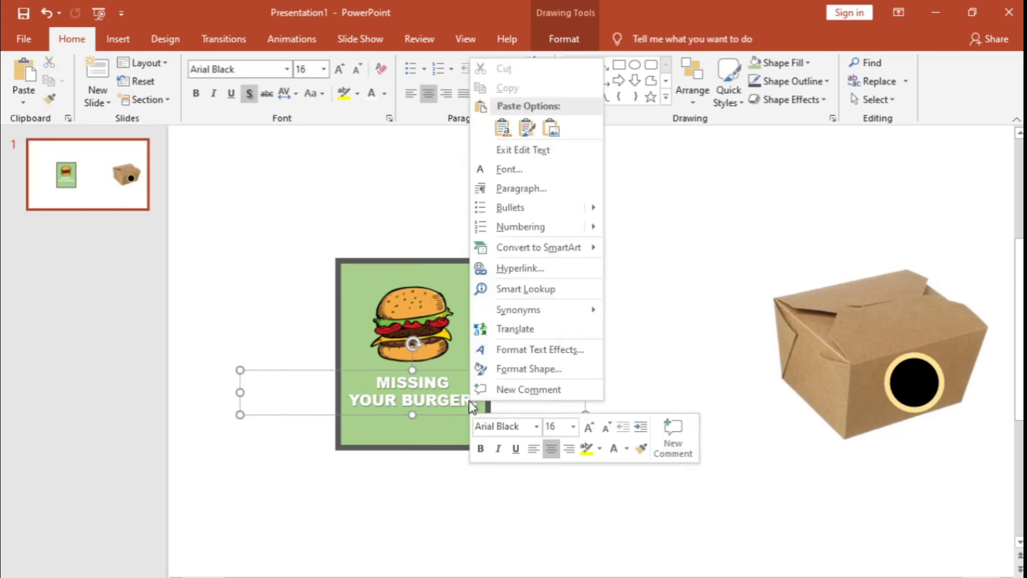
key("Escape")
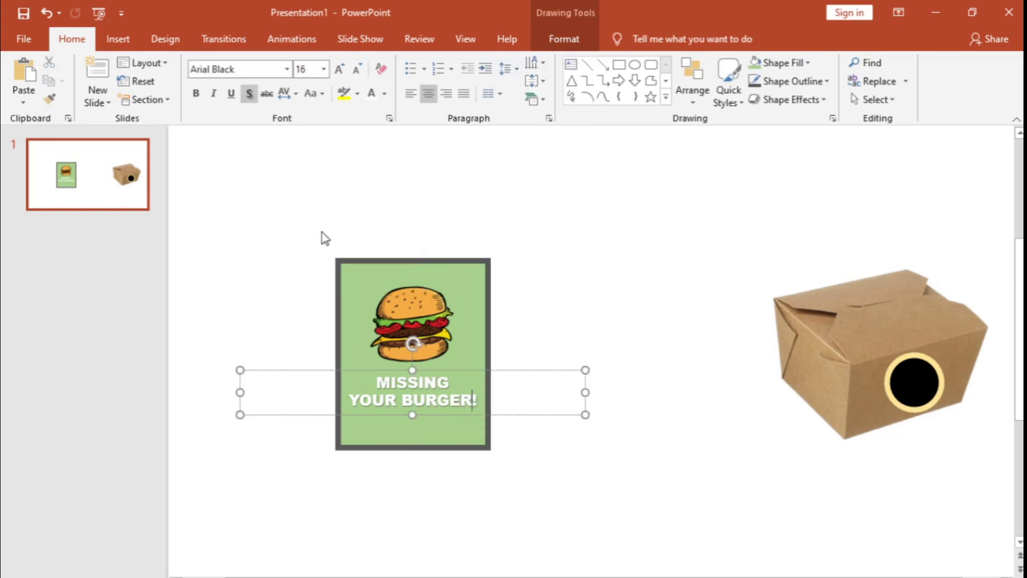
left_click_drag(305, 216, 502, 482)
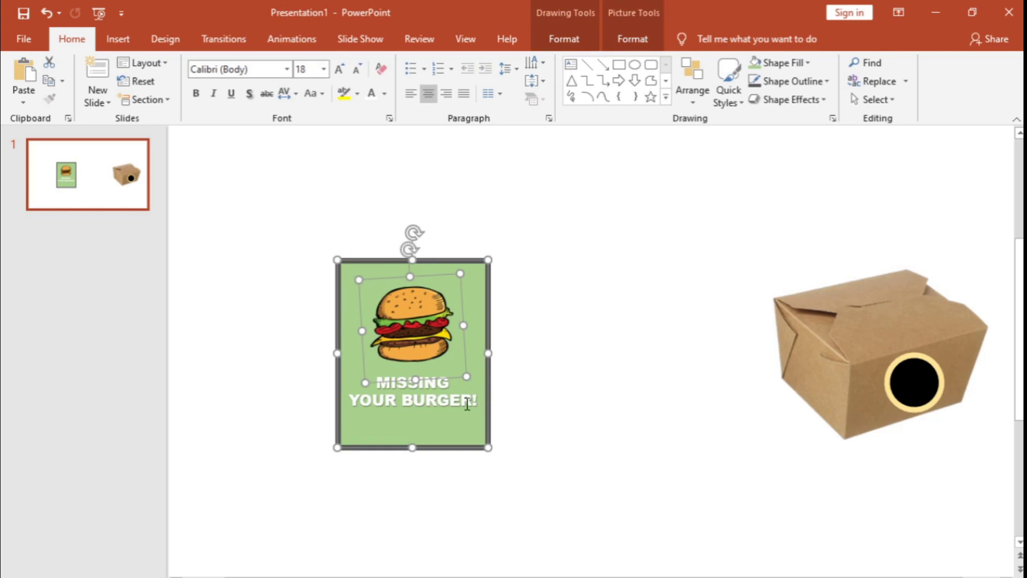
left_click(467, 402, "shift")
right_click(502, 374)
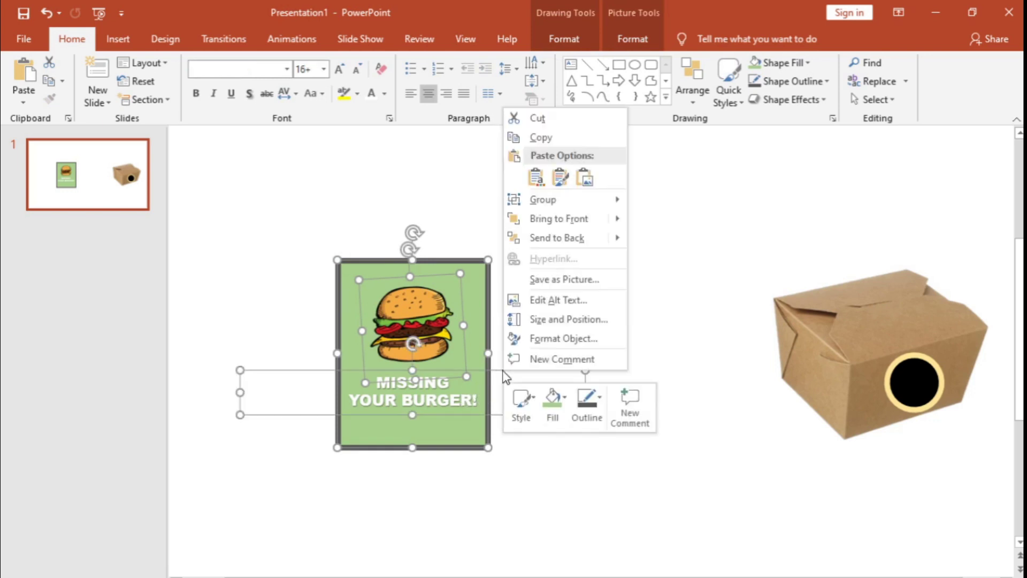
mouse_move(542, 199)
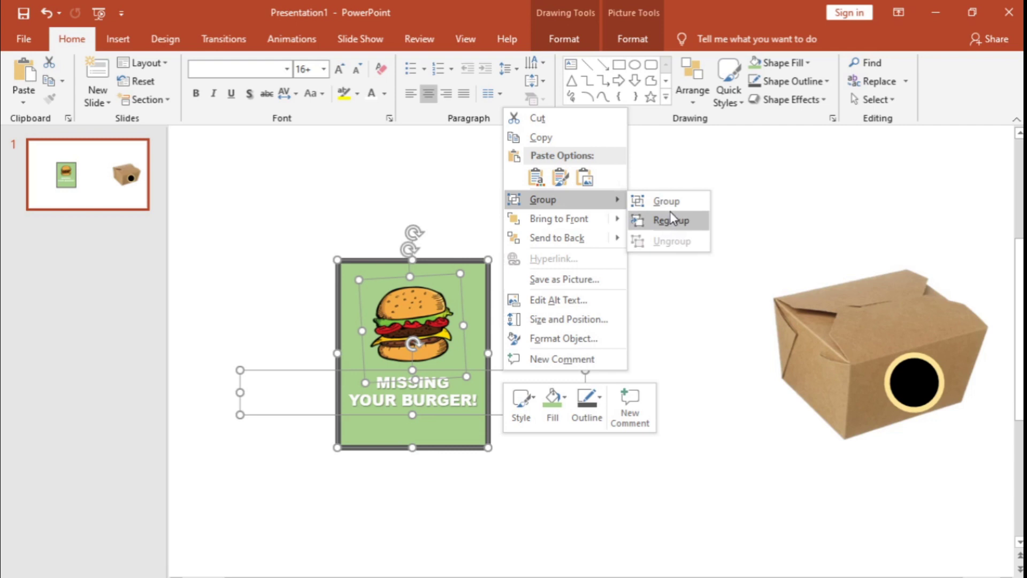
left_click(670, 214)
left_click(647, 265)
scroll(558, 338, "down", 1)
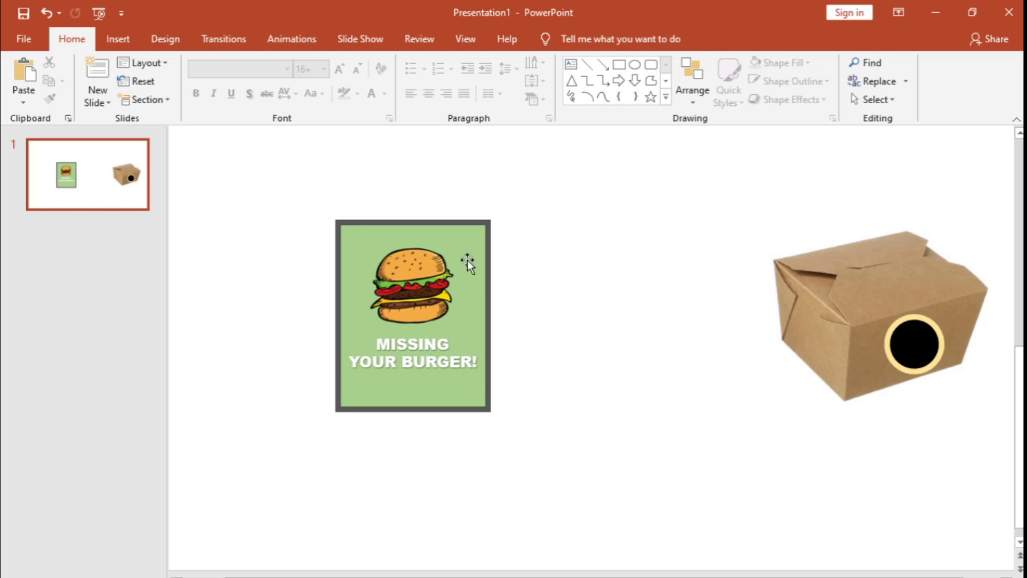
Delete the black circle, burger poster and box, then undo back to before the grouping.
left_click_drag(273, 187, 974, 502)
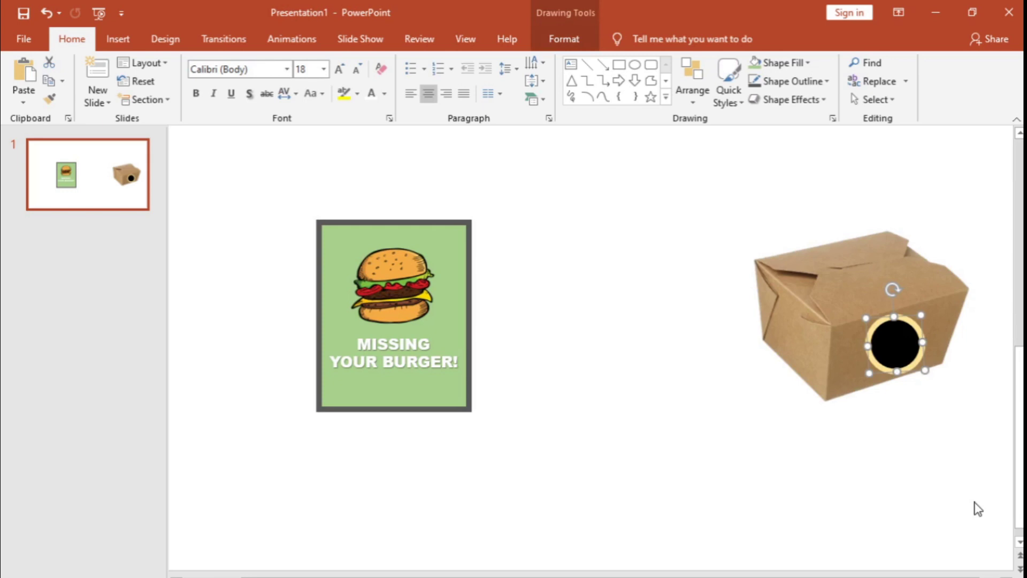
key("Delete")
left_click(524, 381)
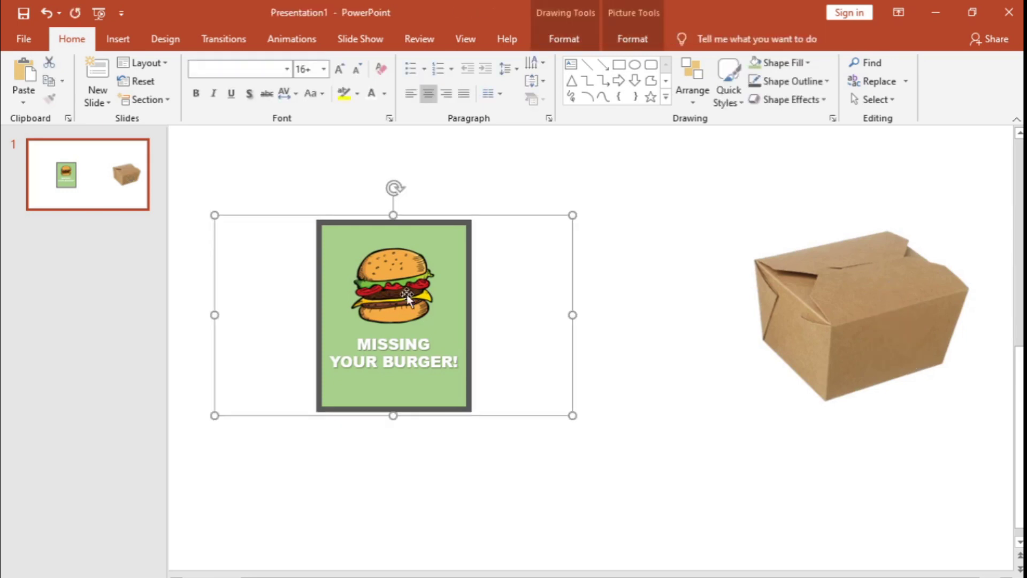
key("Delete")
left_click(830, 303)
key("Delete")
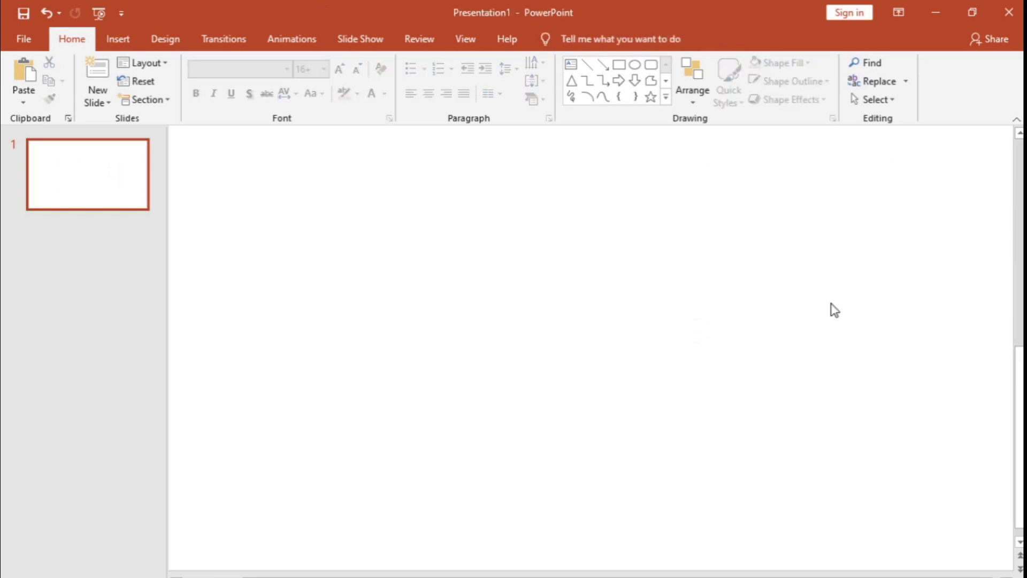
key("ctrl+z")
key("ctrl+z")
key("ctrl+z")
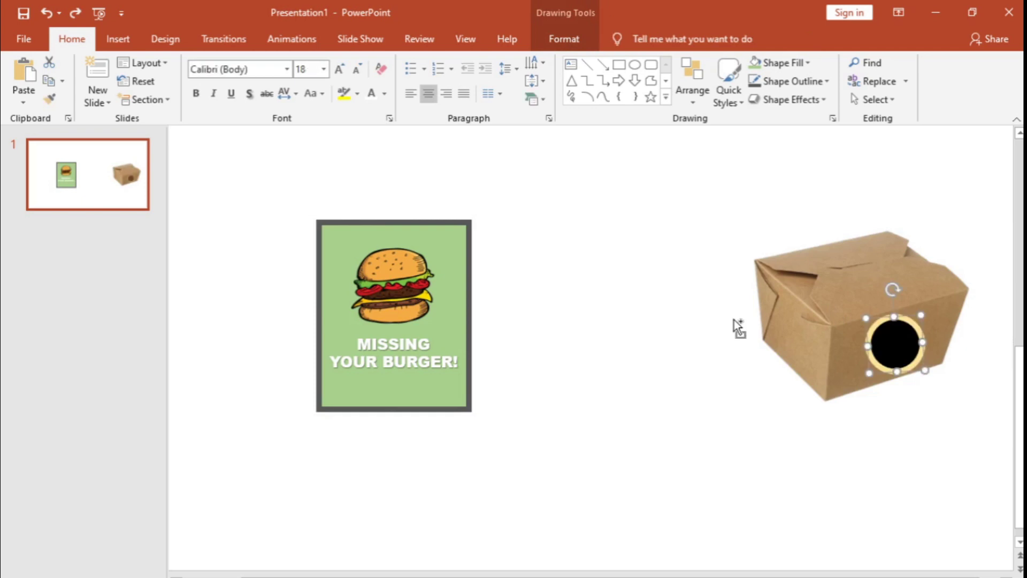
key("ctrl+z")
key("ctrl+z")
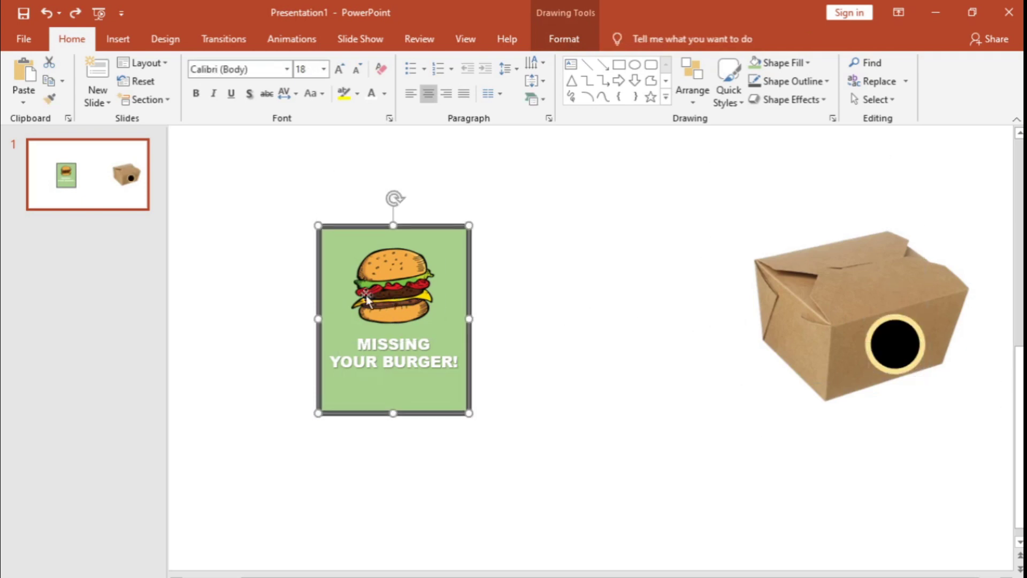
key("ctrl+z")
Move the burger off the card toward the slide centre and set the black circle behind it.
left_click(378, 295)
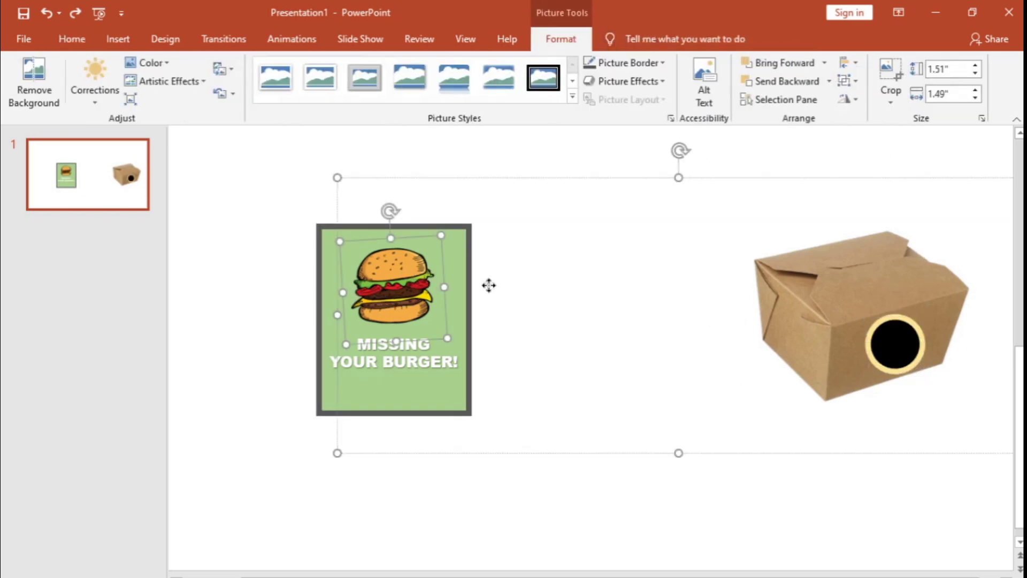
left_click_drag(488, 285, 726, 321)
left_click(905, 344)
mouse_move(905, 344)
left_mouse_down()
mouse_move(637, 322)
mouse_move(723, 395)
mouse_move(676, 366)
left_mouse_up()
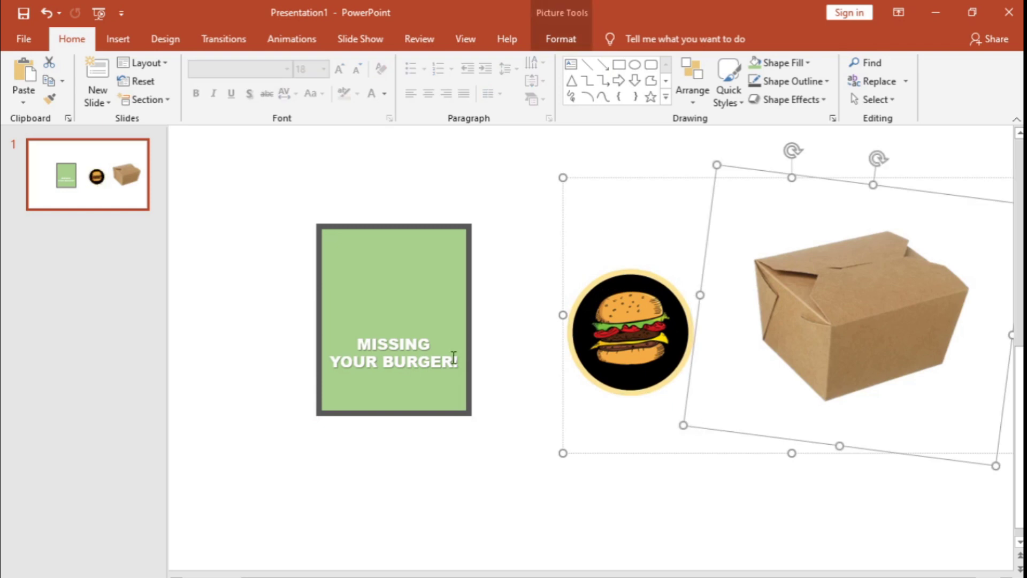
left_click(429, 294)
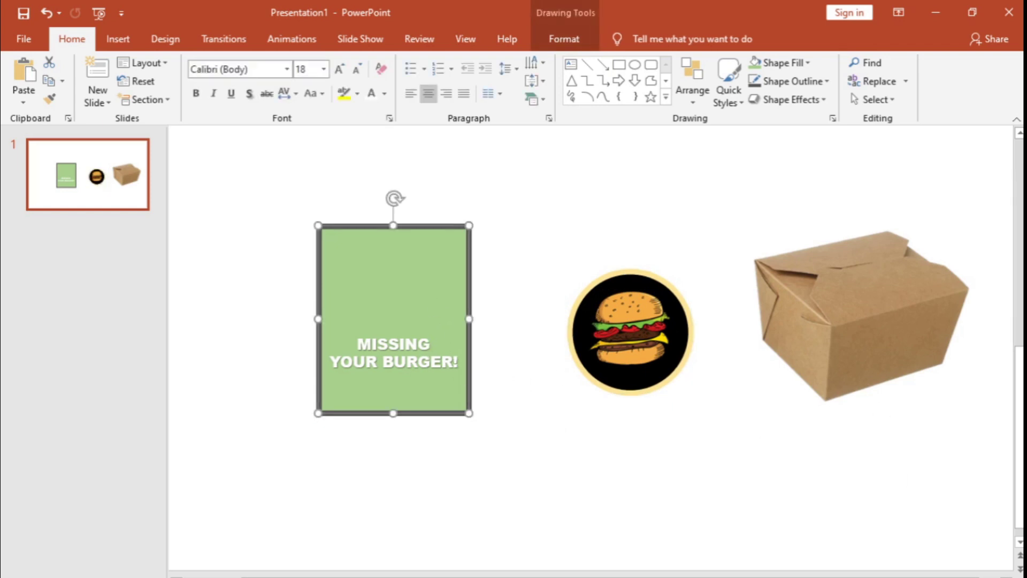
left_click(97, 102)
Add a blank slide 2, then search Google Images for burgers.
left_click(130, 308)
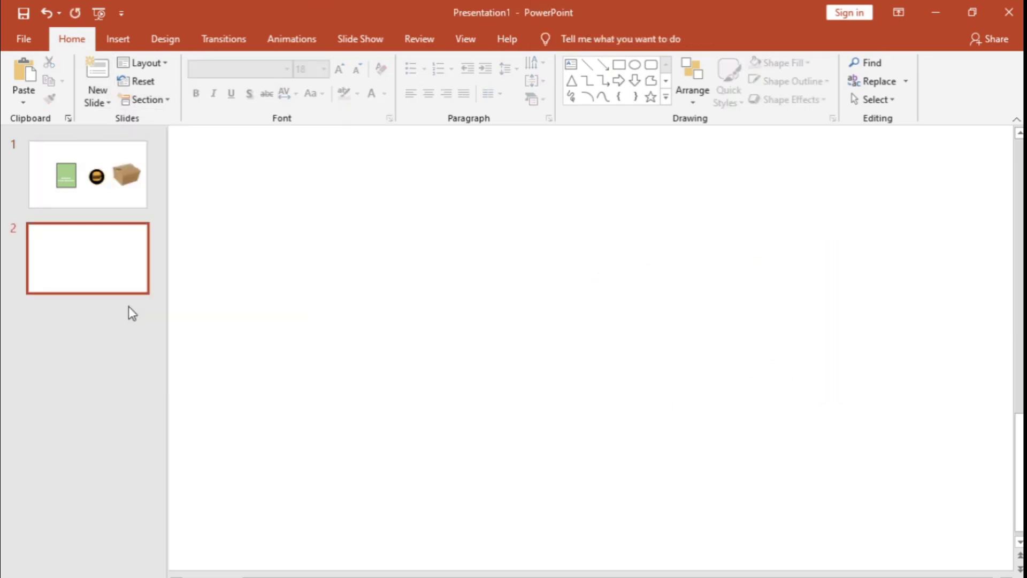
key("alt+Tab")
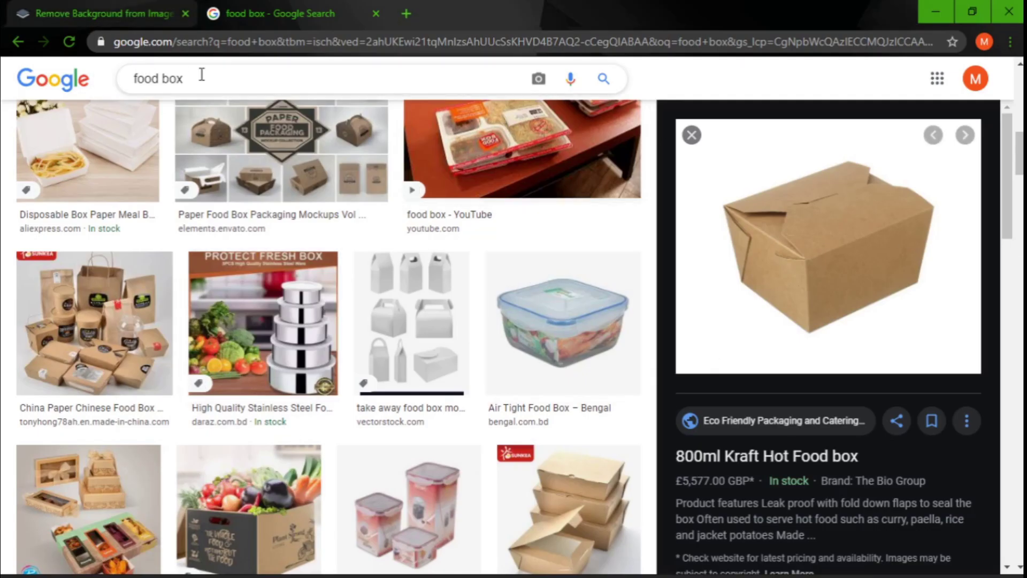
left_click_drag(202, 75, 111, 85)
key("BackSpace")
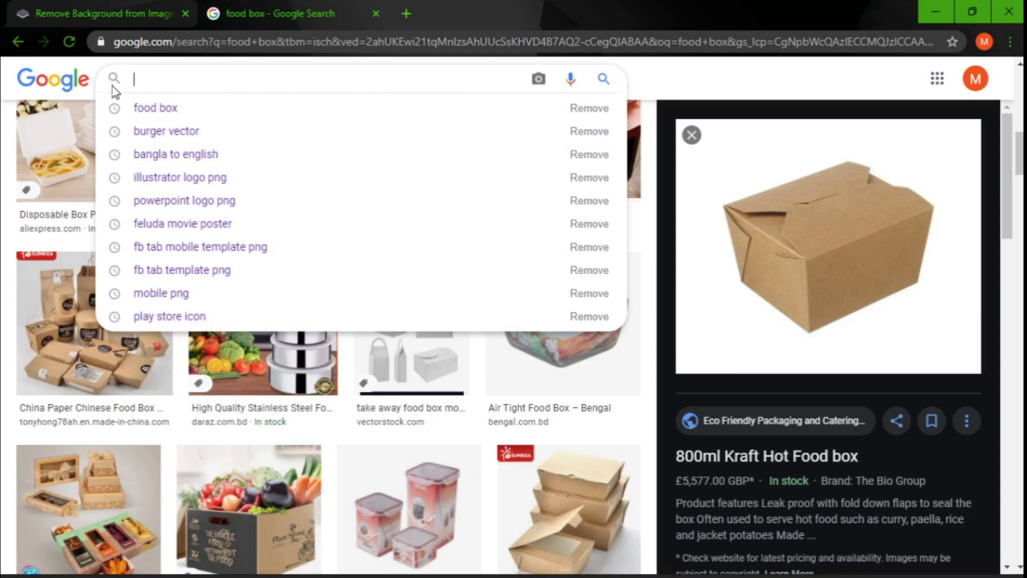
type("bur")
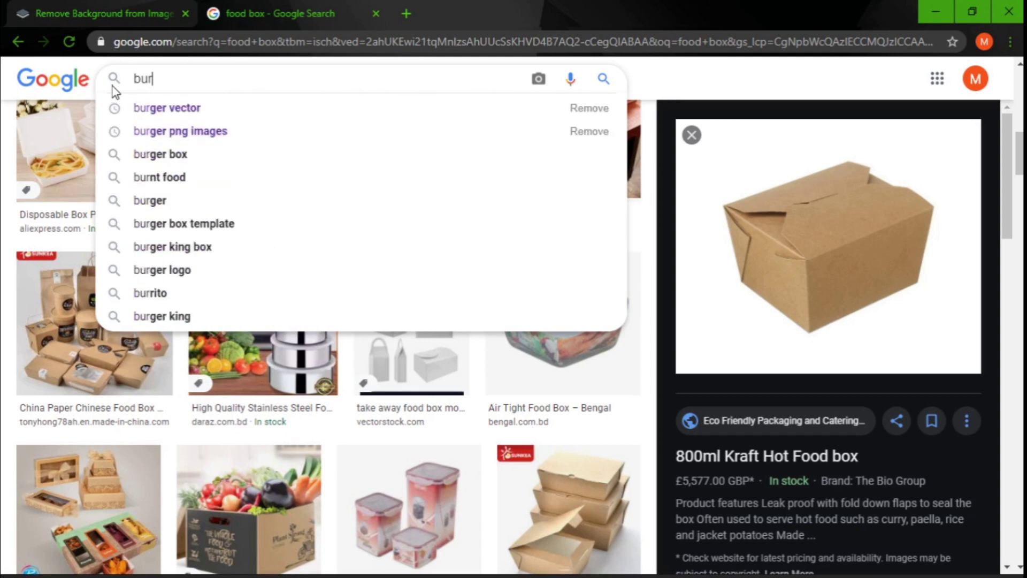
type("gers")
key("Return")
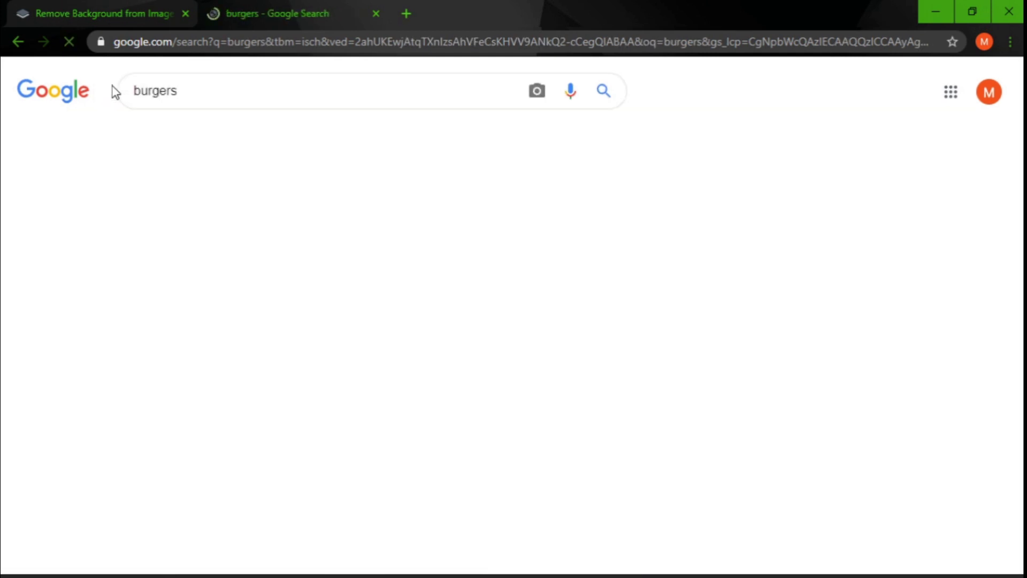
Copy the dark-background double cheeseburger photo from the results.
left_click(236, 275)
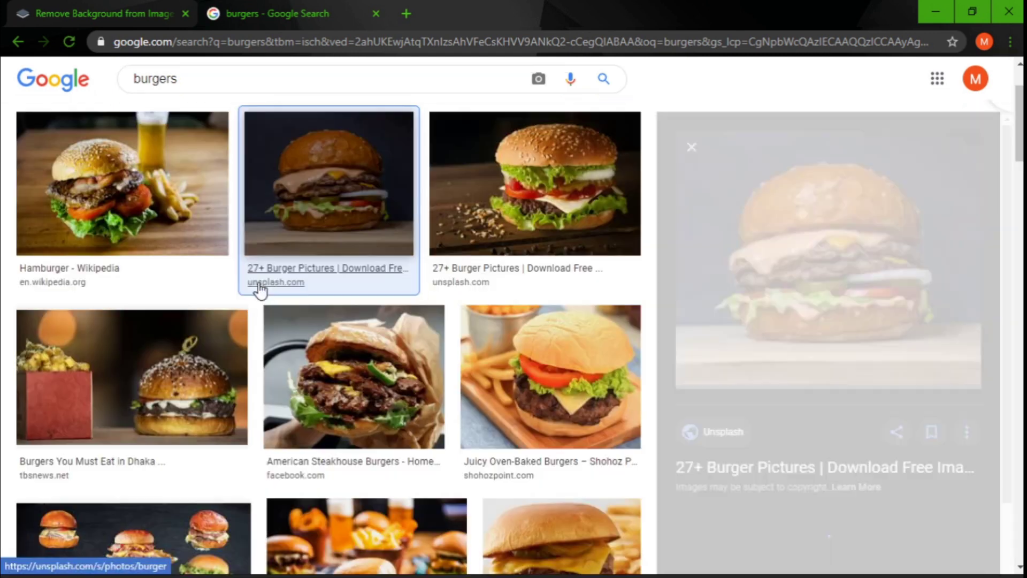
right_click(764, 271)
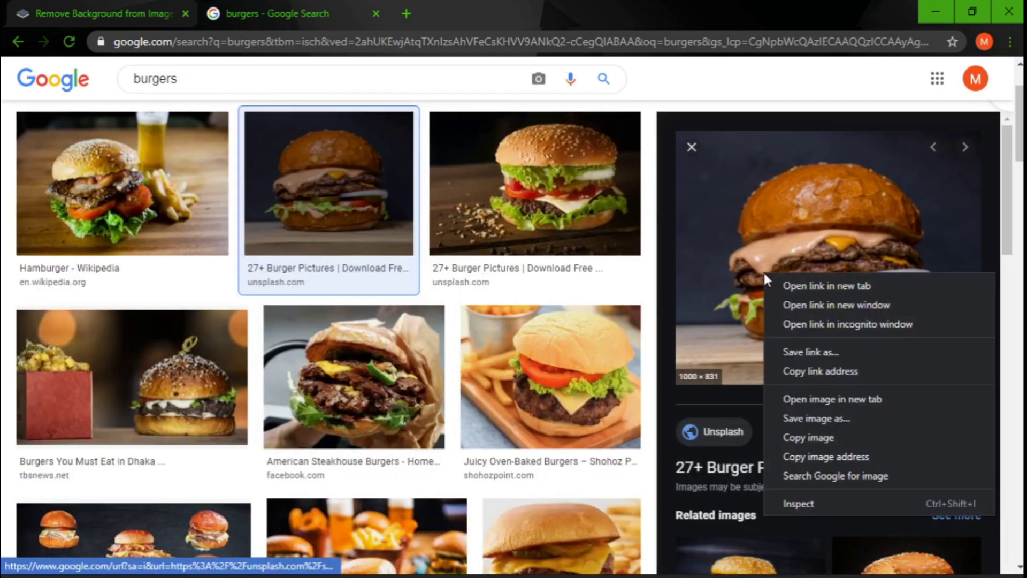
left_click(838, 438)
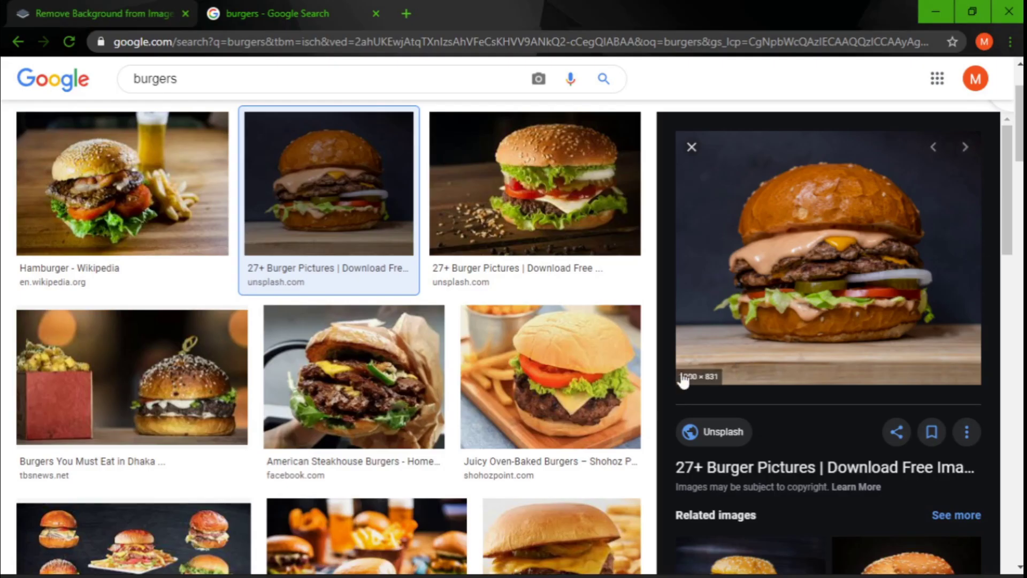
Copy the Juicy Oven-Baked burger photo and paste it onto slide 2.
left_click(624, 391)
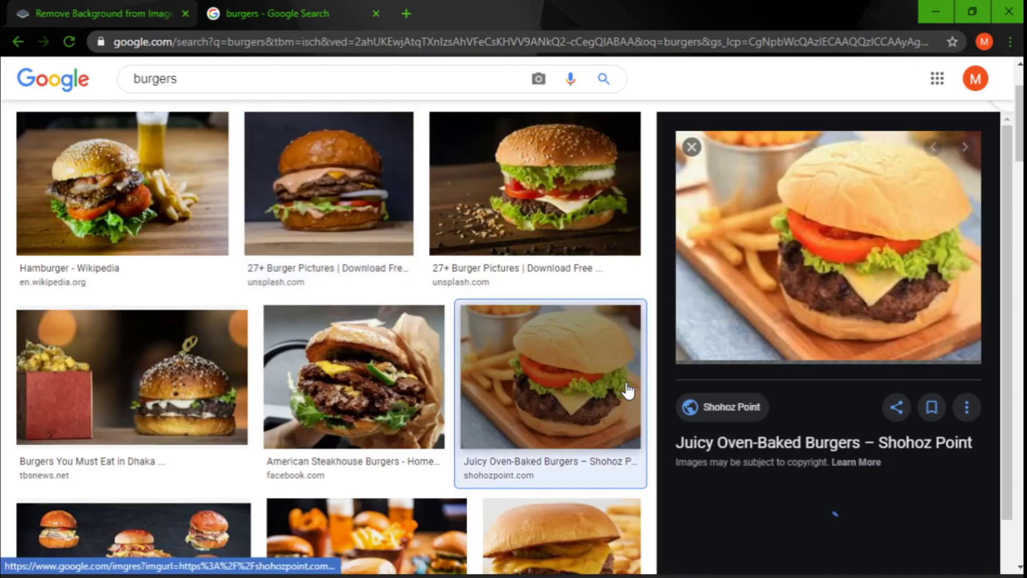
right_click(797, 307)
left_click(875, 469)
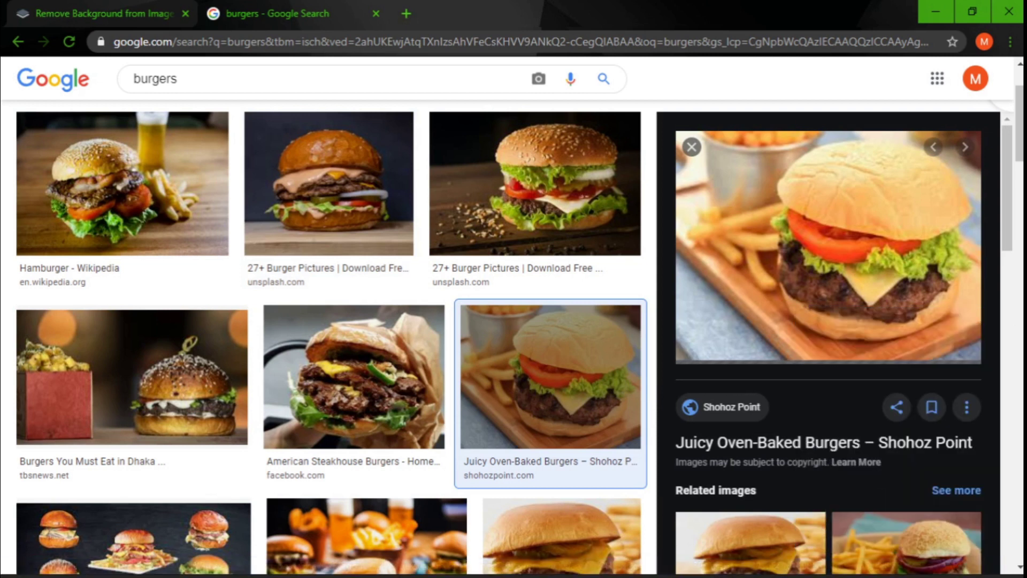
key("alt+Tab")
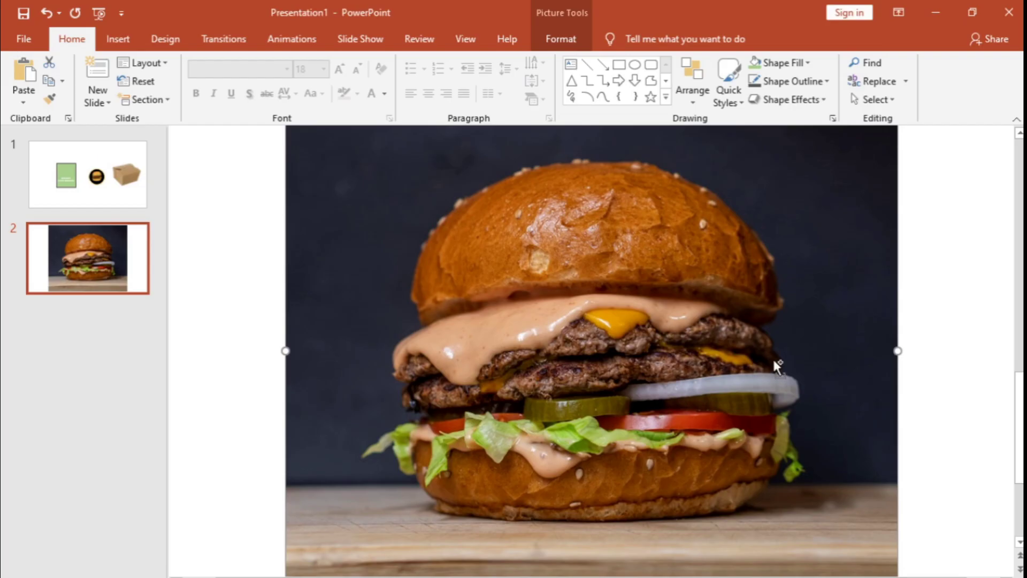
key("ctrl+v")
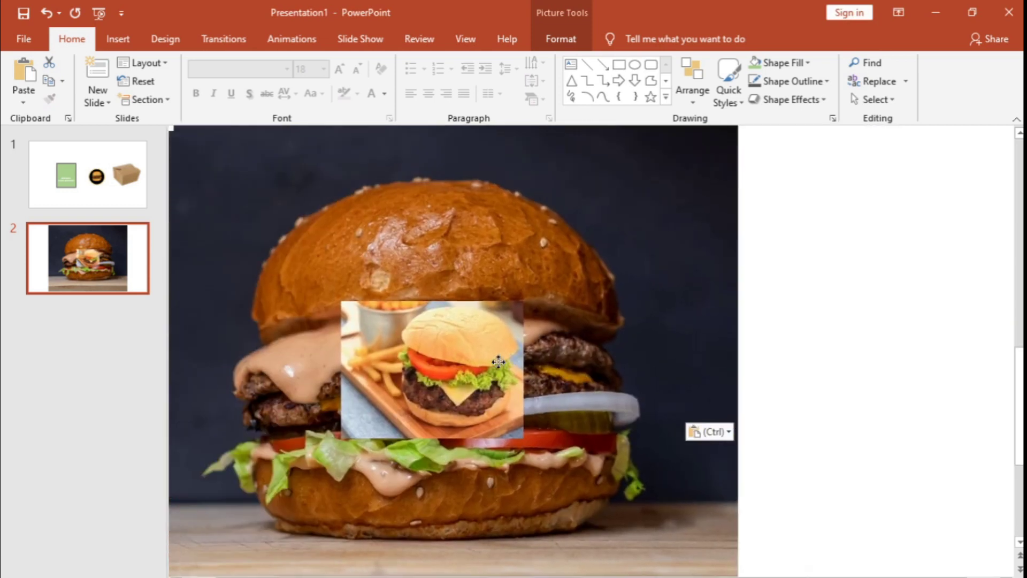
Shrink the dark double cheeseburger photo and move it to the lower right.
left_click(704, 356)
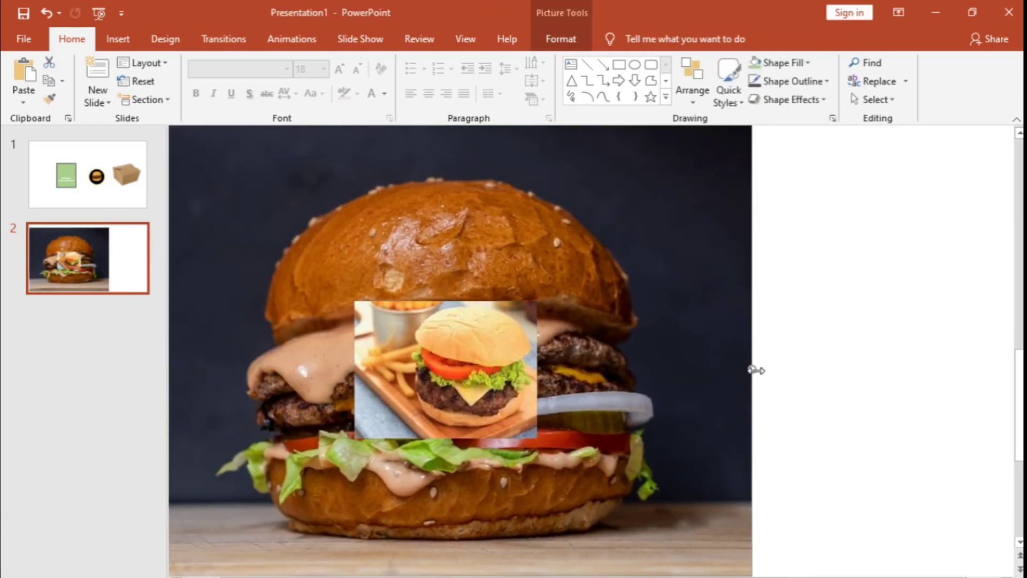
scroll(756, 370, "up", 2)
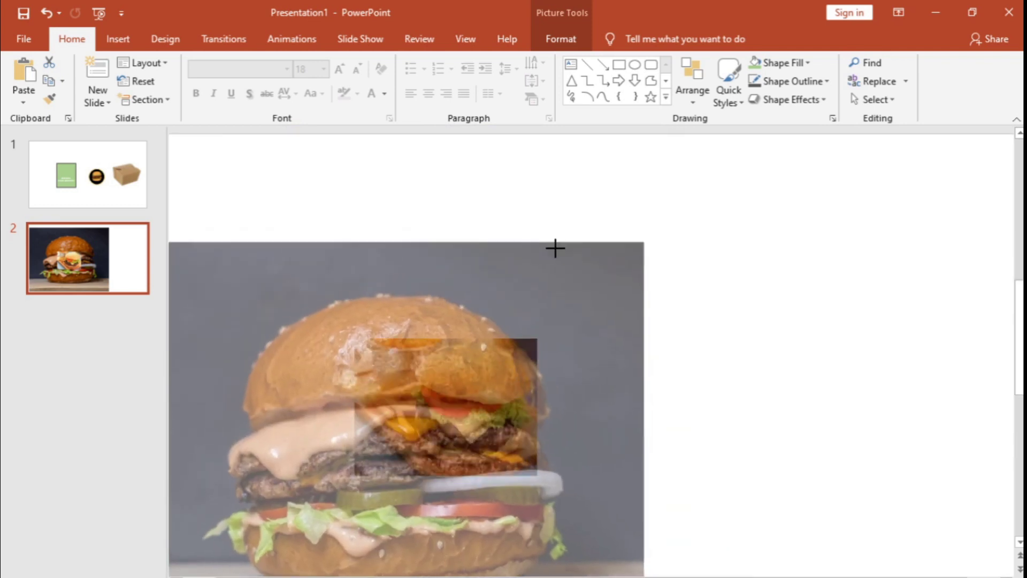
left_click_drag(753, 171, 475, 390)
mouse_move(234, 431)
left_mouse_down()
mouse_move(574, 460)
mouse_move(1014, 393)
left_mouse_up()
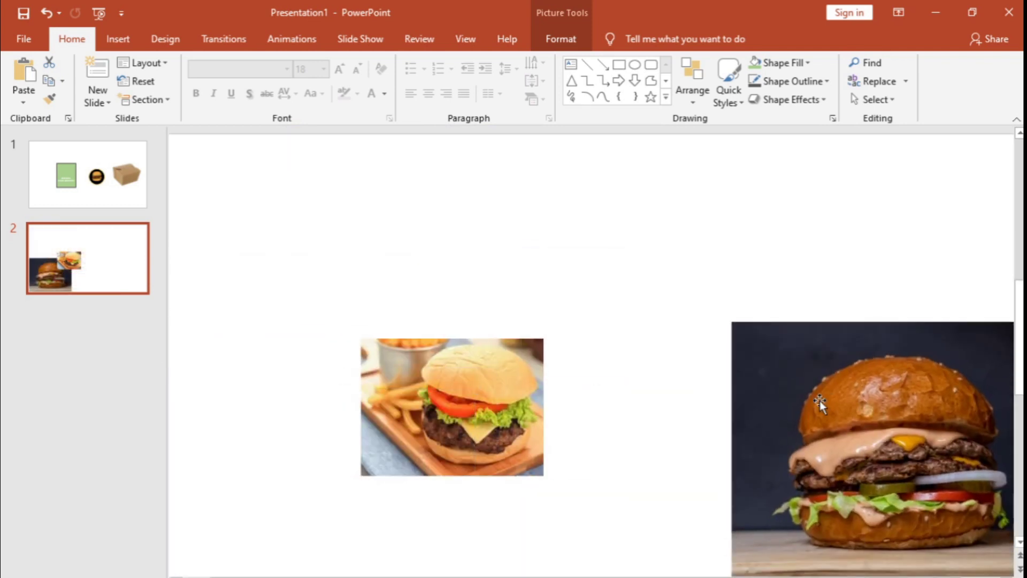
Copy the Butter Burgers photo from the image results.
scroll(911, 461, "down", 5)
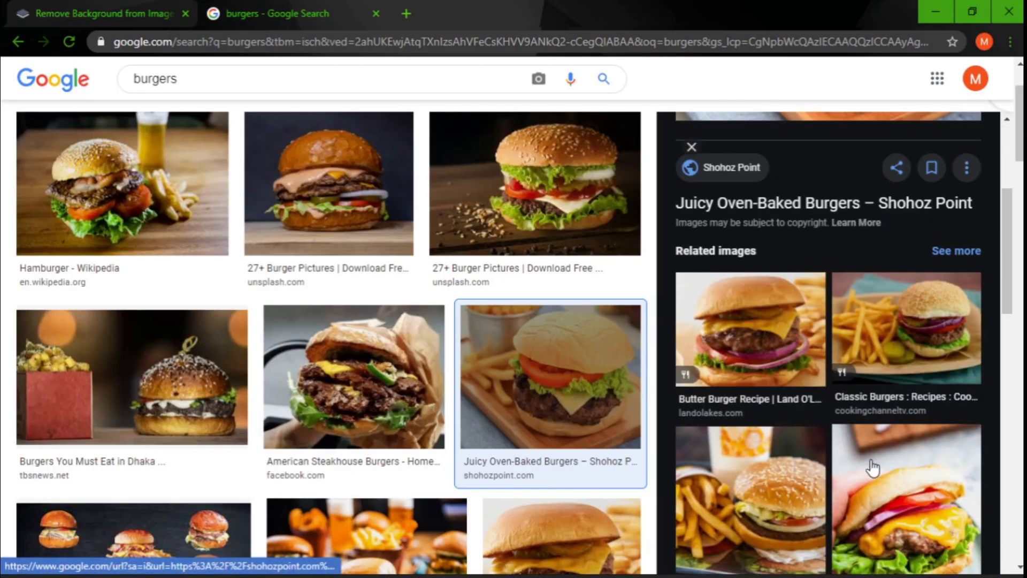
left_click(812, 332)
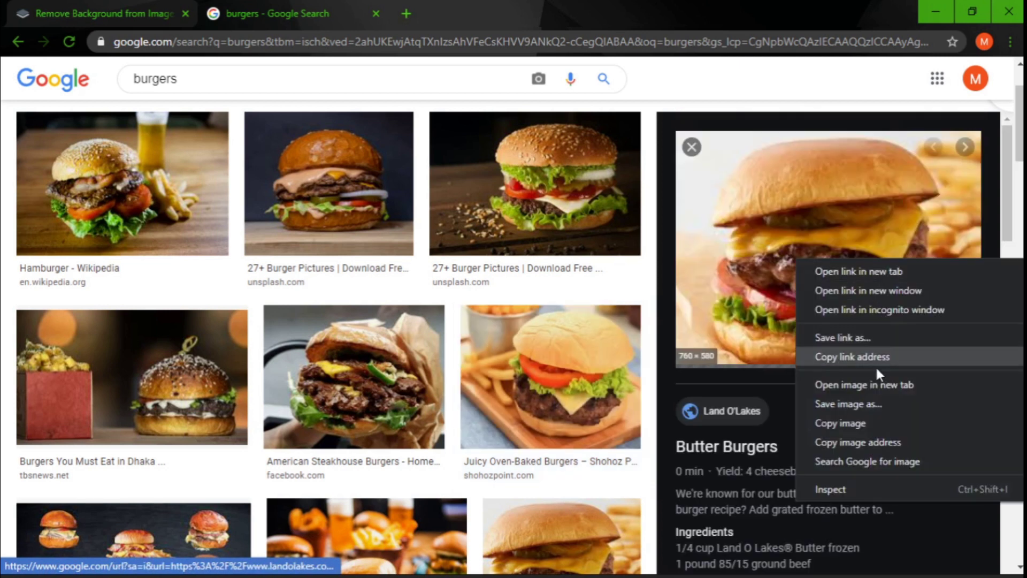
left_click(881, 422)
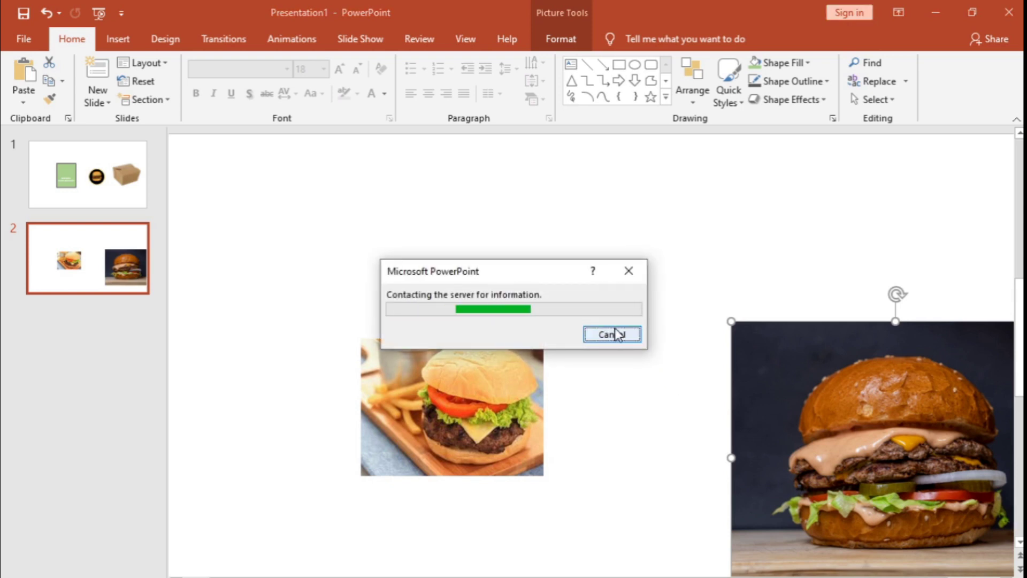
Shrink the pasted Butter Burgers photo and place it beside the first photo.
left_click(631, 273)
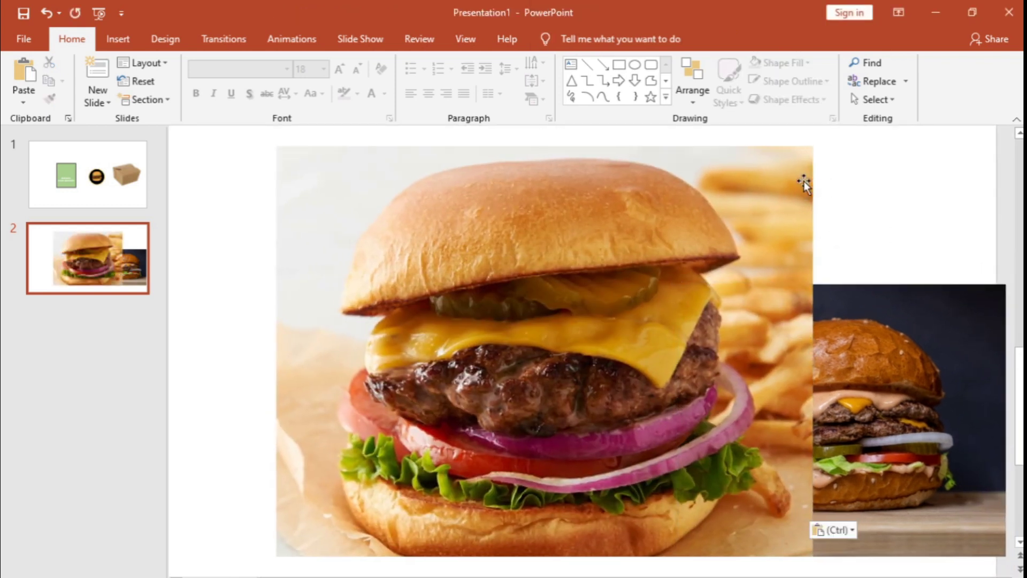
left_click_drag(807, 146, 574, 329)
left_click_drag(546, 406, 816, 235)
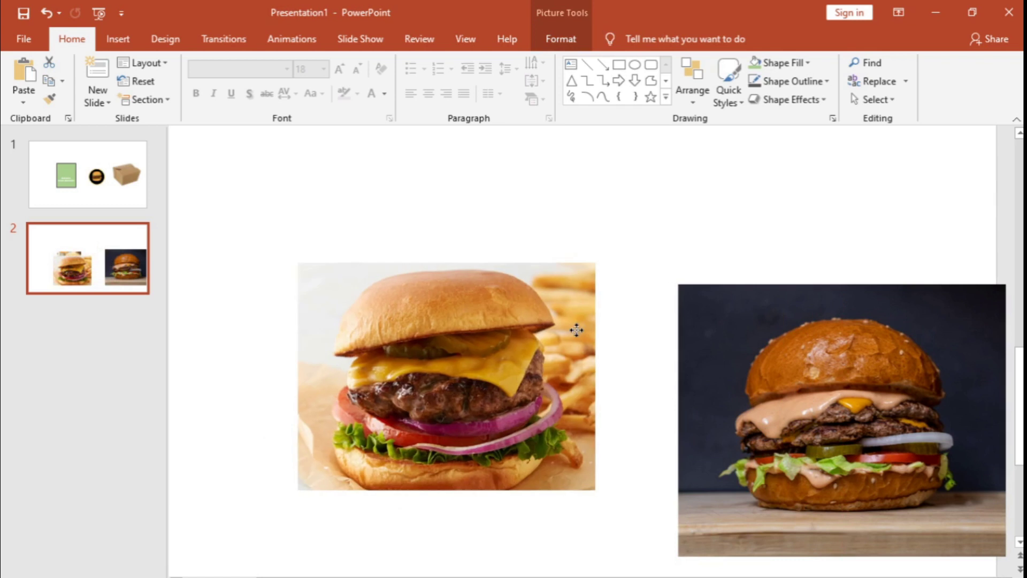
mouse_move(844, 158)
left_mouse_down()
mouse_move(678, 268)
mouse_move(701, 267)
left_mouse_up()
left_click_drag(640, 326, 617, 369)
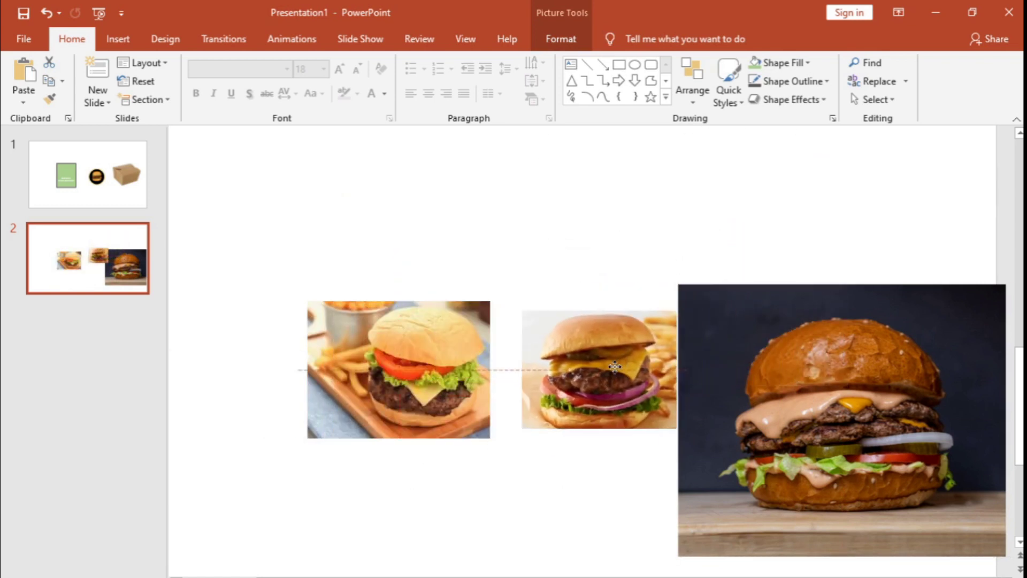
Resize the oven-baked burger photo and move it next to the middle one.
left_click(449, 364)
mouse_move(490, 301)
left_mouse_down()
mouse_move(487, 320)
mouse_move(473, 316)
left_mouse_up()
left_click_drag(449, 360, 489, 352)
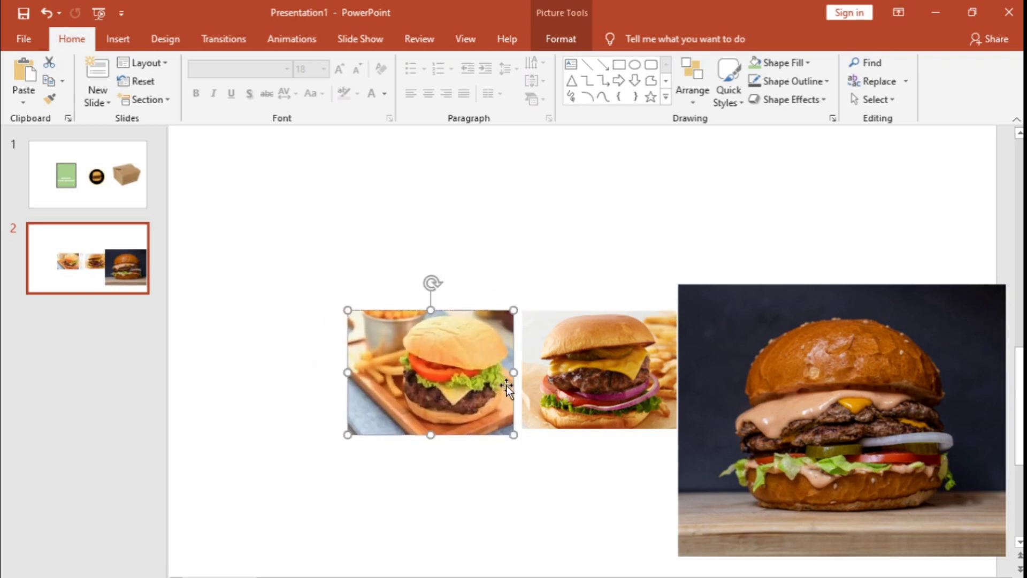
mouse_move(513, 434)
left_mouse_down()
mouse_move(483, 413)
mouse_move(513, 429)
left_mouse_up()
left_click(595, 459)
Shrink the dark burger photo to match and move it next to the other two.
left_click(749, 453)
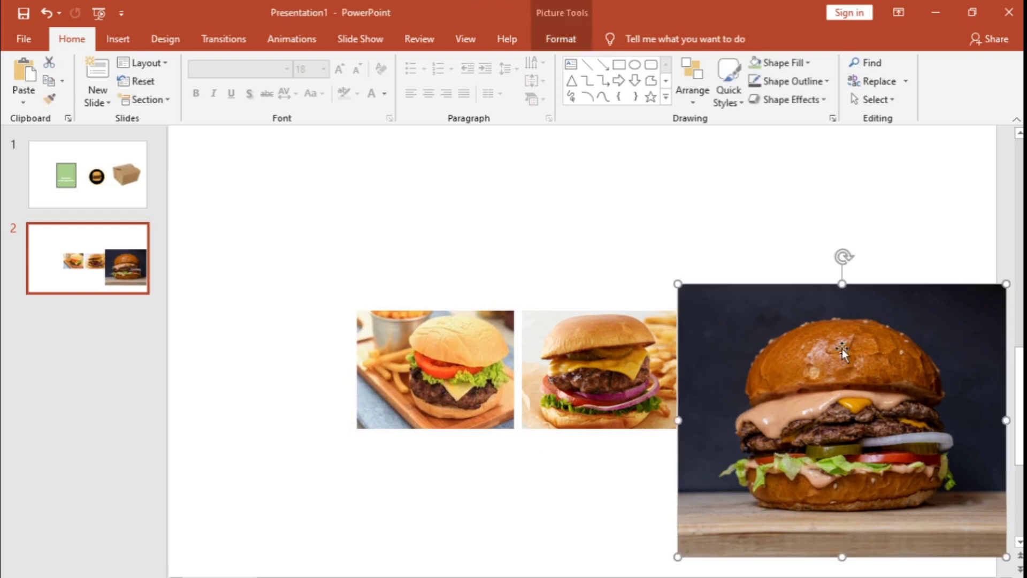
left_click_drag(675, 281, 863, 436)
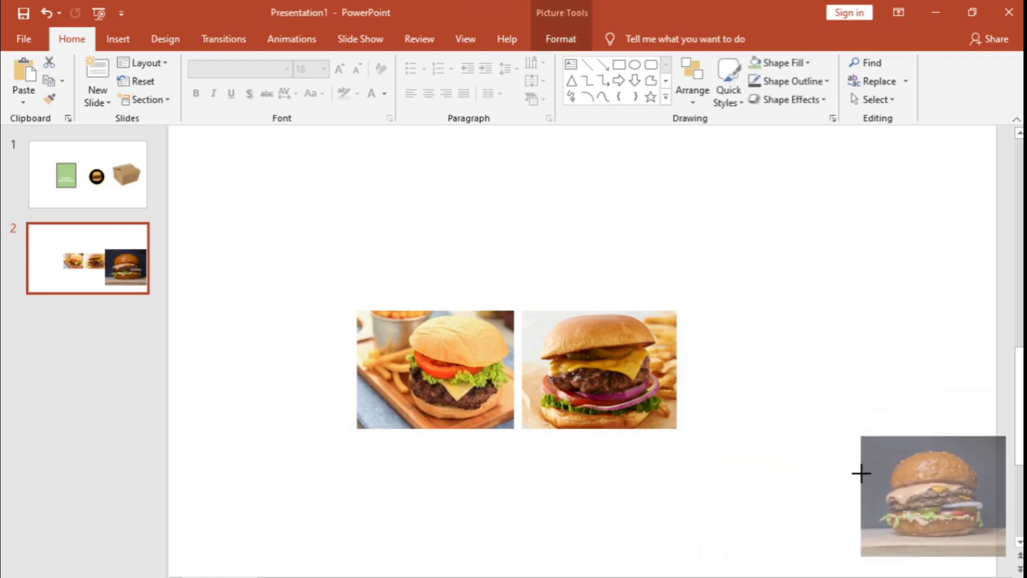
mouse_move(932, 505)
left_mouse_down()
mouse_move(806, 377)
mouse_move(754, 379)
left_mouse_up()
left_click(837, 518)
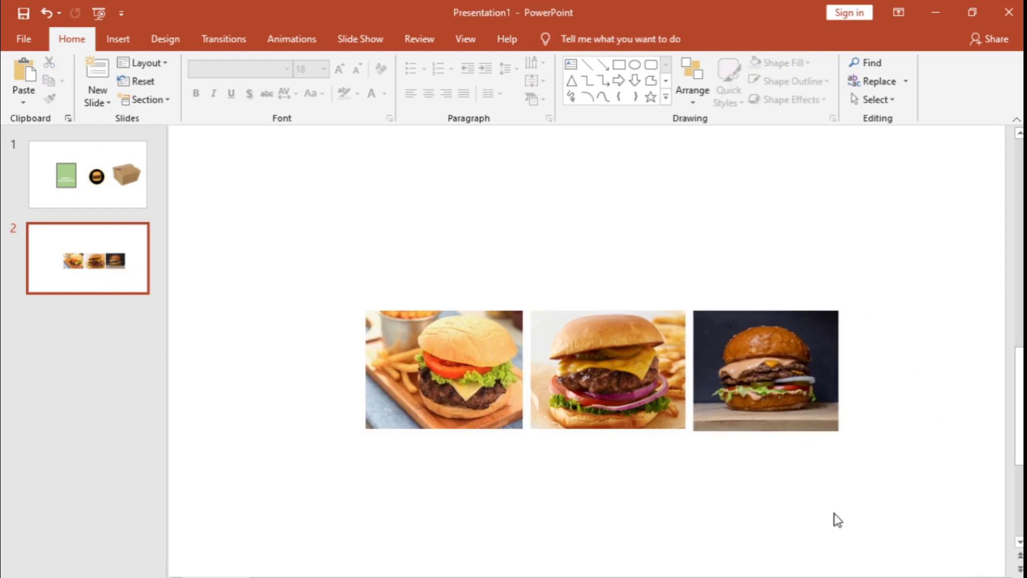
Select all three burger photos and align them in a row.
left_click(522, 372)
left_click(562, 376, "shift")
left_click(754, 394, "shift")
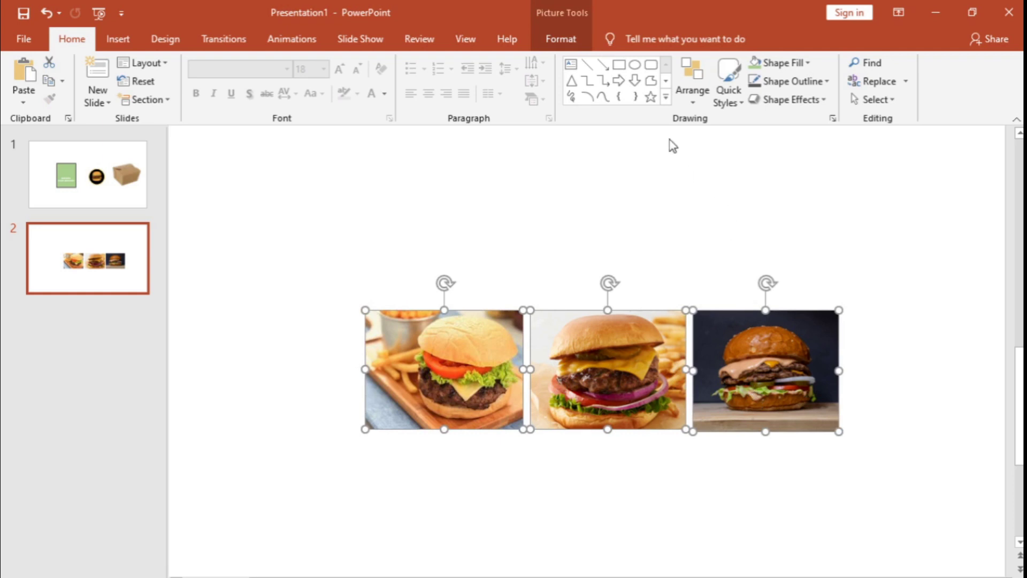
left_click(692, 91)
mouse_move(712, 310)
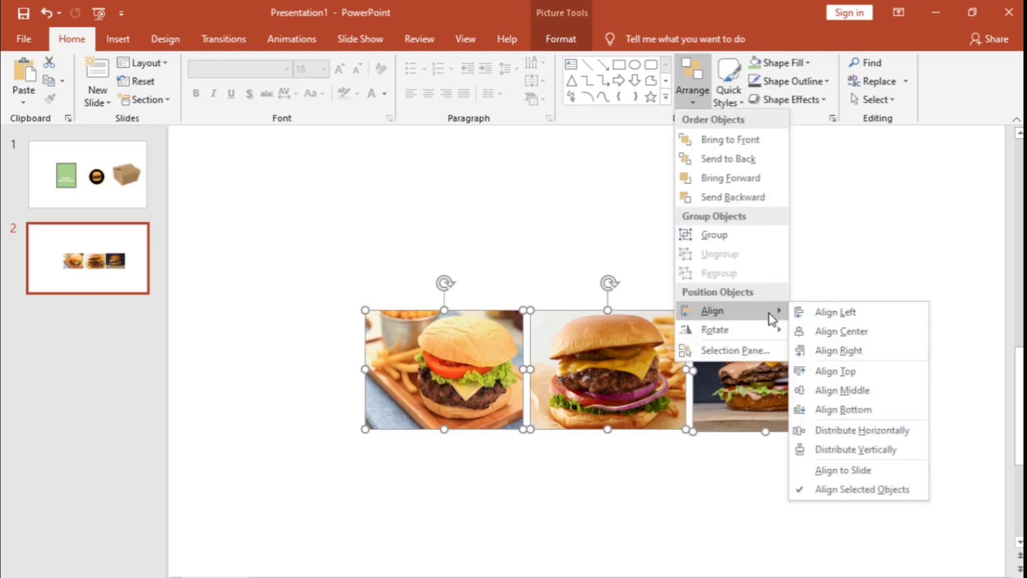
left_click(867, 395)
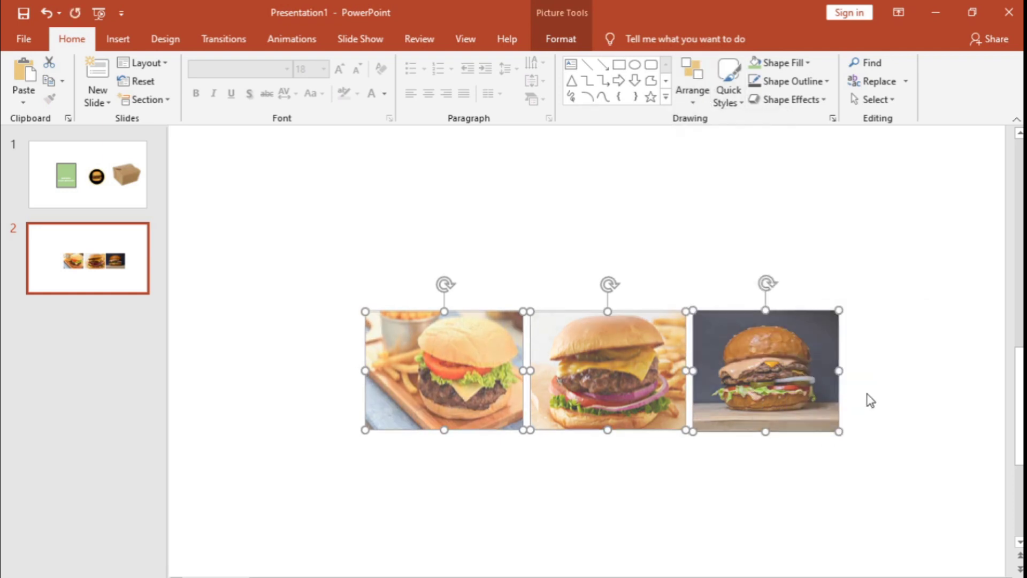
left_click(885, 362)
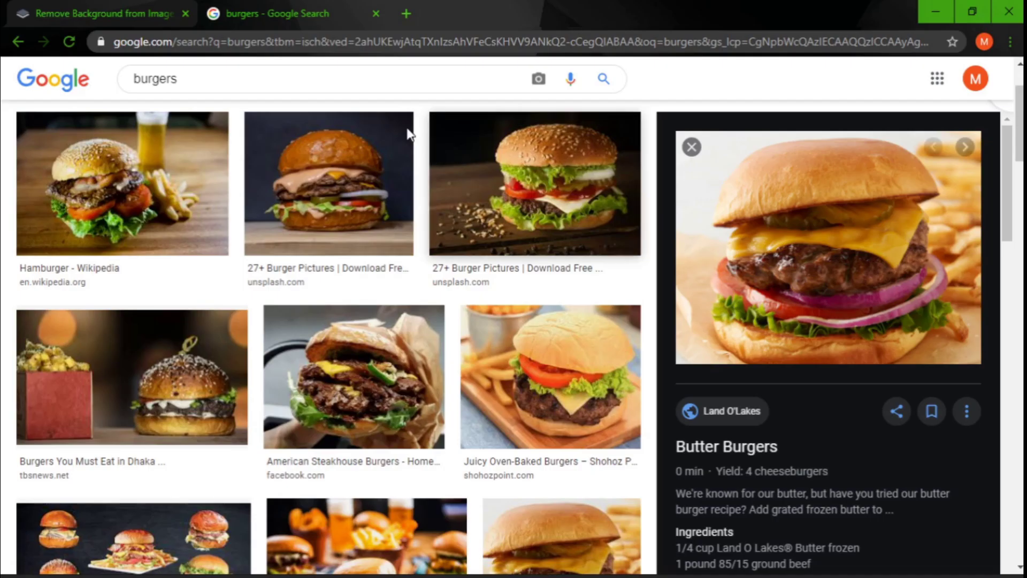
Replace the burgers query with a Google Images search for 'prothom alo'.
double_click(149, 78)
type("n")
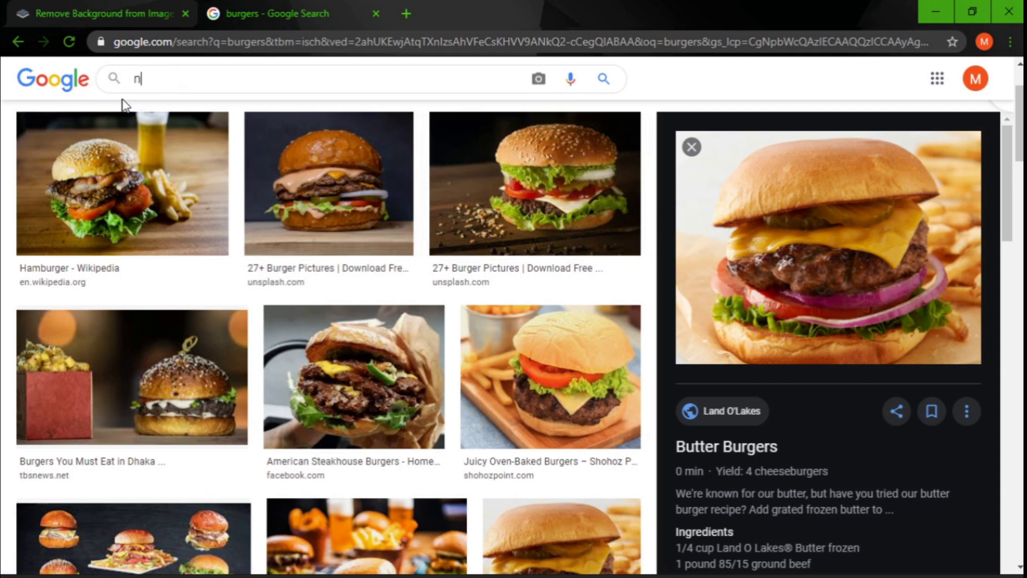
key("BackSpace")
type("prothi")
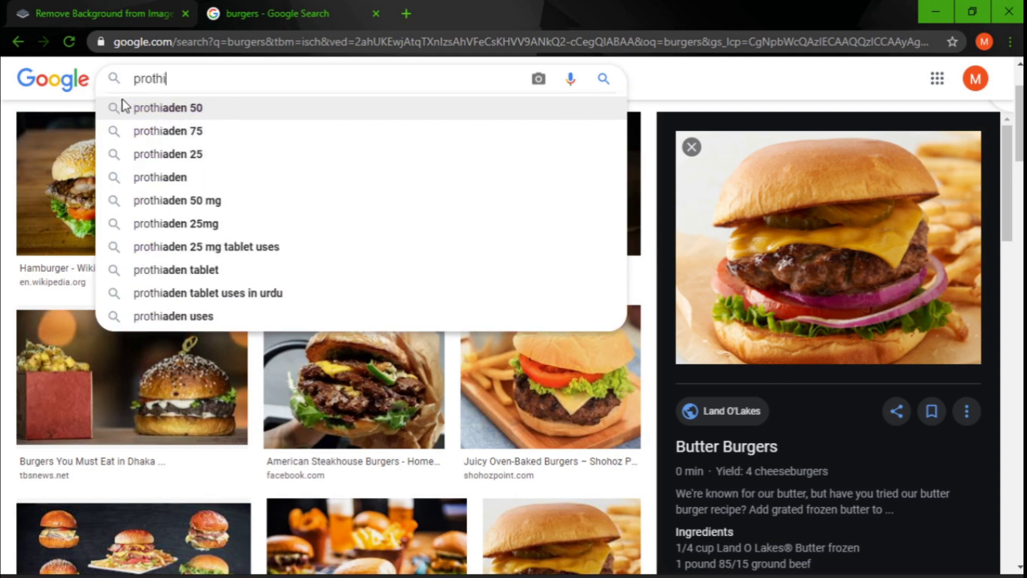
key("BackSpace")
type("om")
left_click(129, 107)
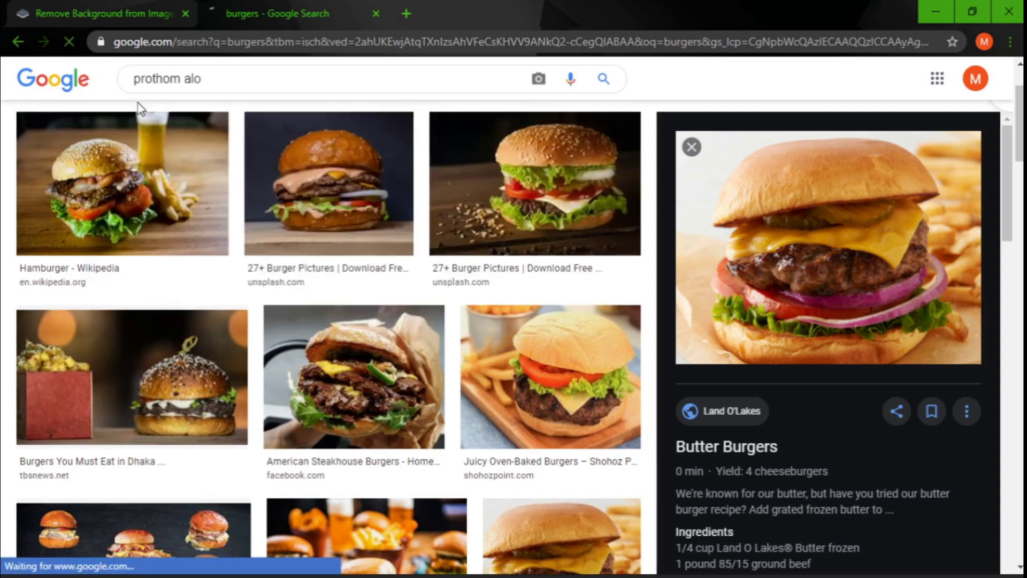
Copy the newspaper page image of a man beside book covers.
scroll(360, 364, "down", 3)
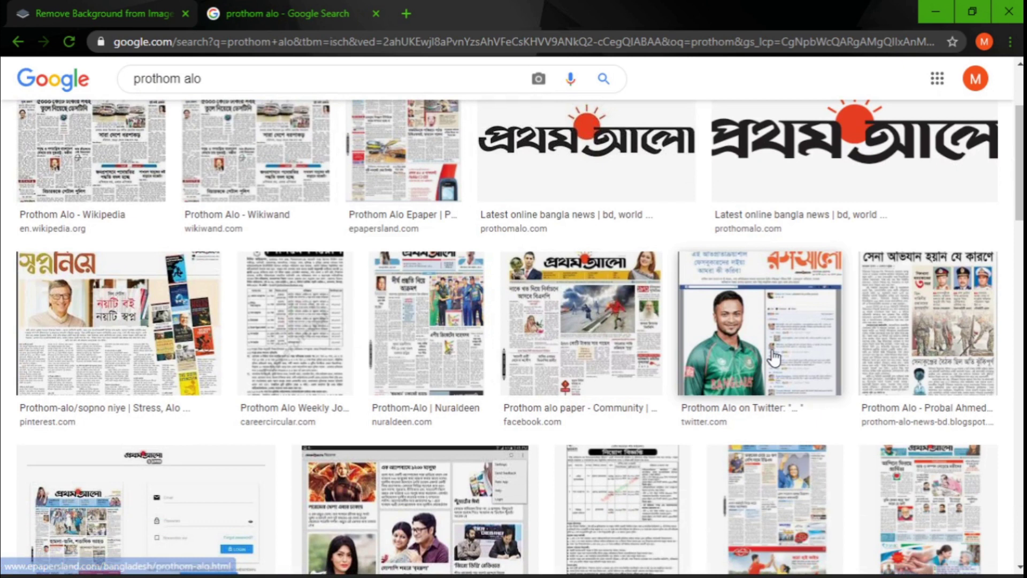
scroll(615, 348, "down", 1)
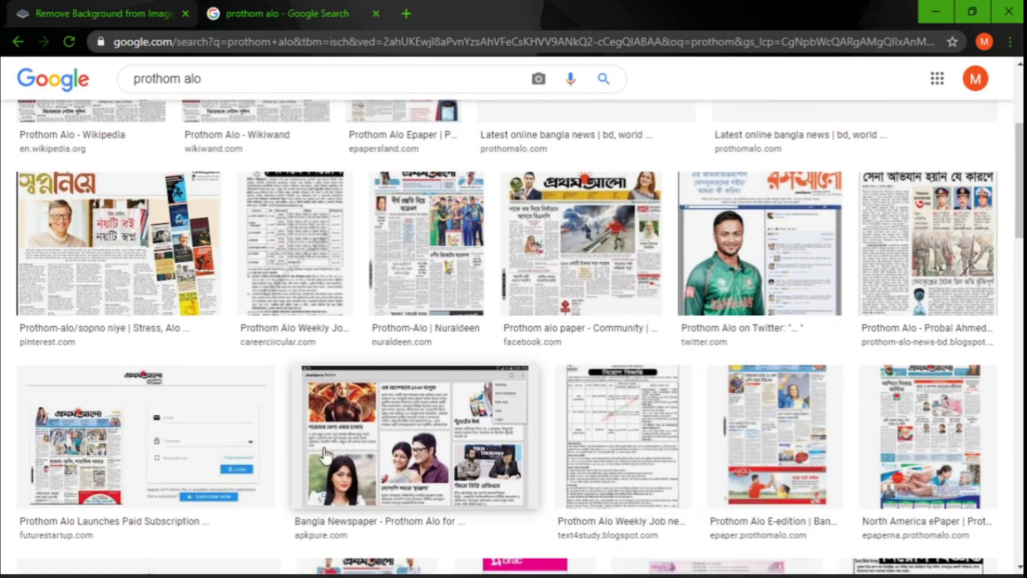
left_click(135, 320)
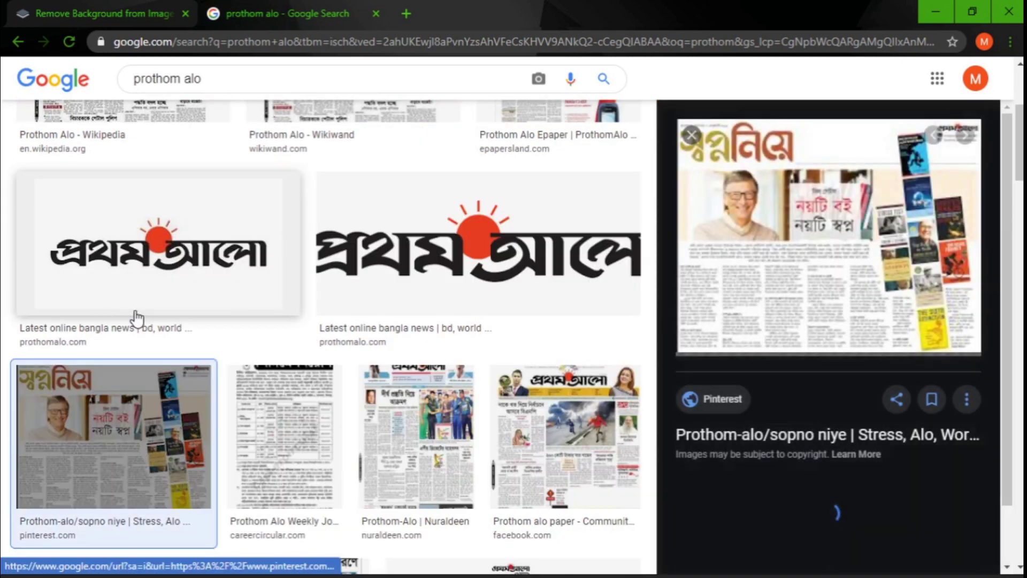
right_click(807, 304)
left_click(875, 468)
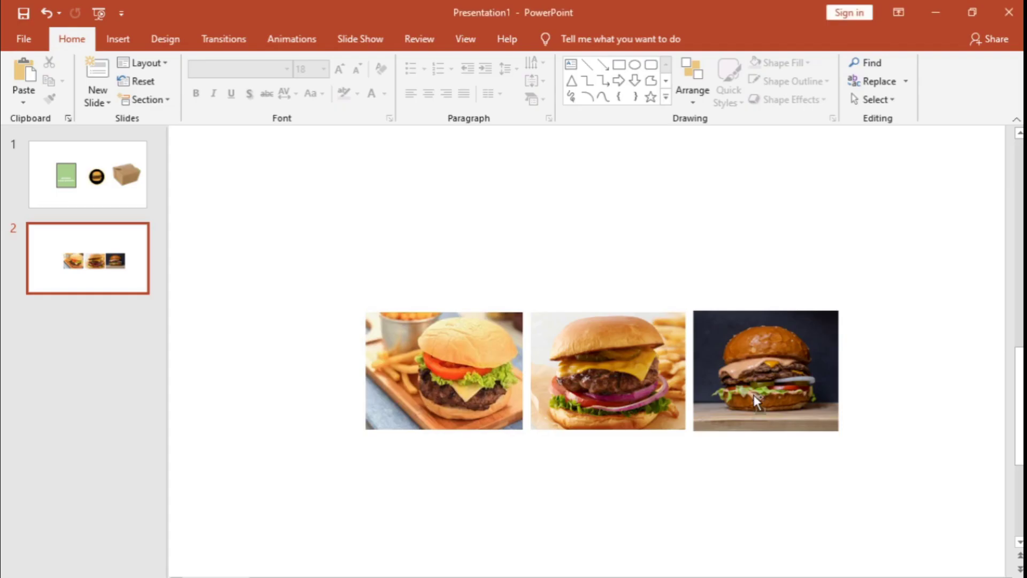
Paste the Prothom Alo newspaper page, send it to back, and size it to fit slide 2.
key("ctrl+v")
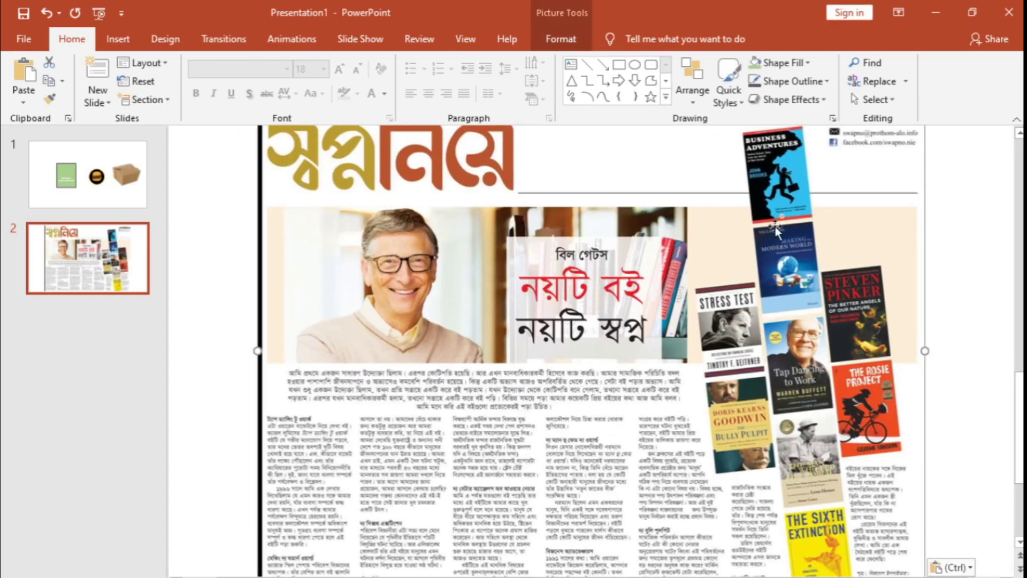
right_click(790, 211)
left_click(867, 365)
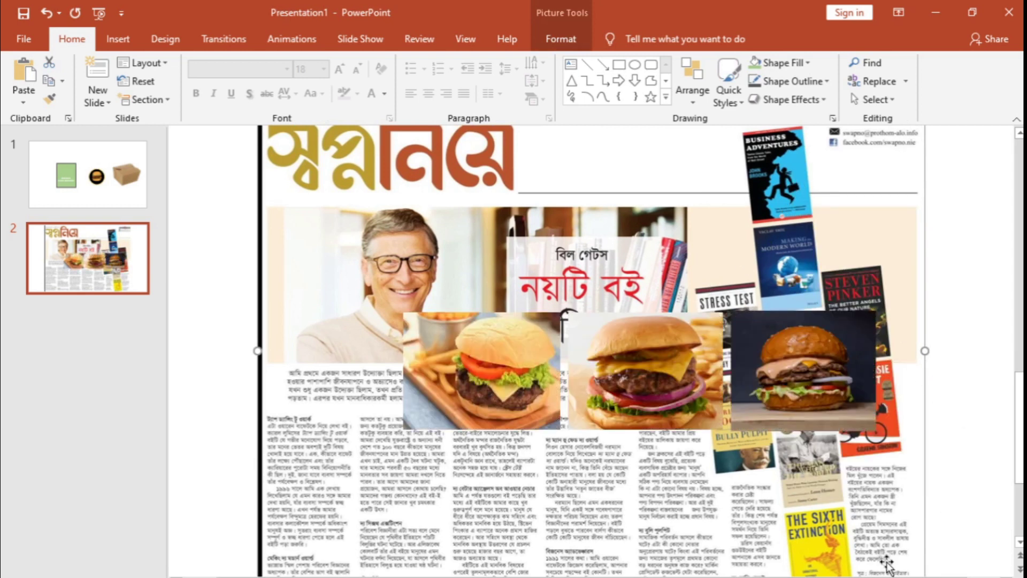
scroll(708, 323, "down", 2)
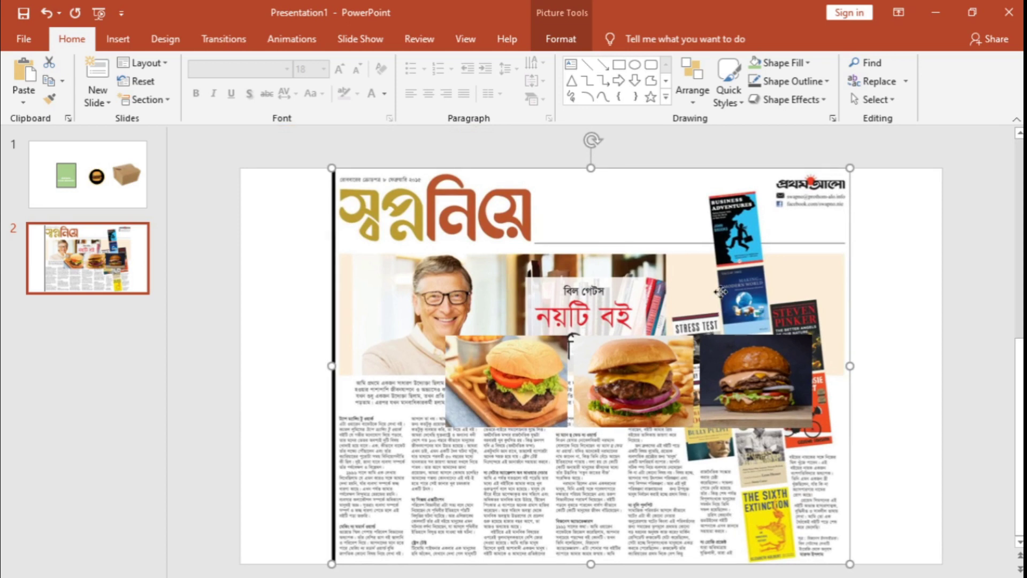
left_click_drag(721, 292, 710, 291)
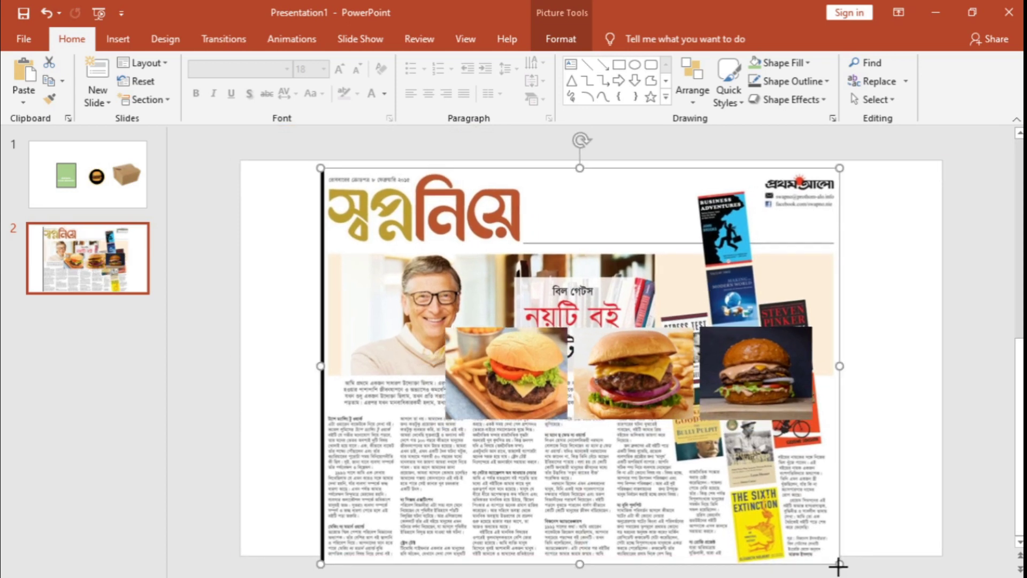
left_click_drag(838, 566, 803, 535)
left_click_drag(715, 495, 753, 496)
left_click(905, 476)
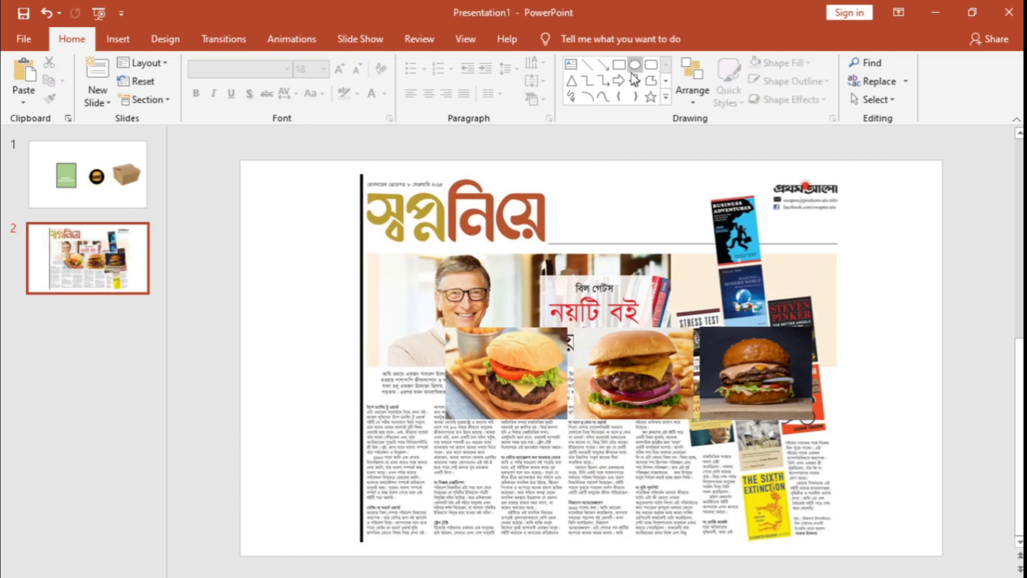
Cover the newspaper's lower text with a white rectangle that has no outline.
mouse_move(366, 456)
left_mouse_down()
mouse_move(843, 537)
mouse_move(834, 542)
left_mouse_up()
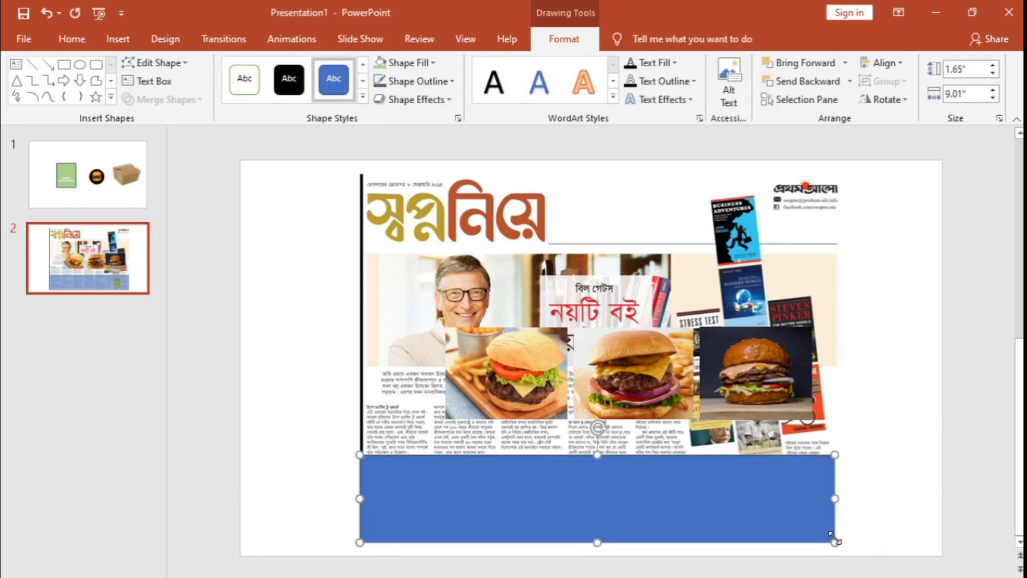
left_click(253, 83)
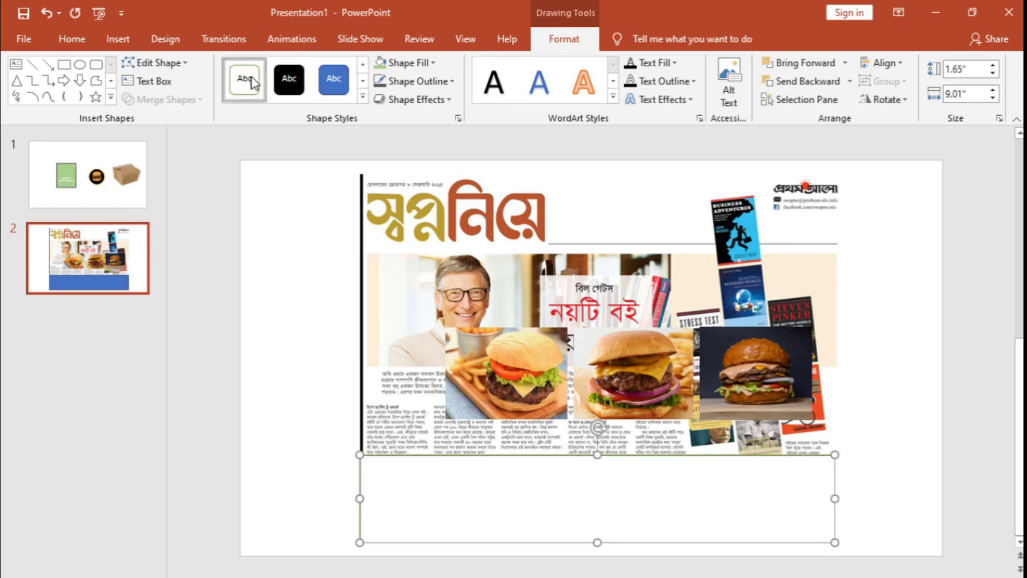
left_click(402, 82)
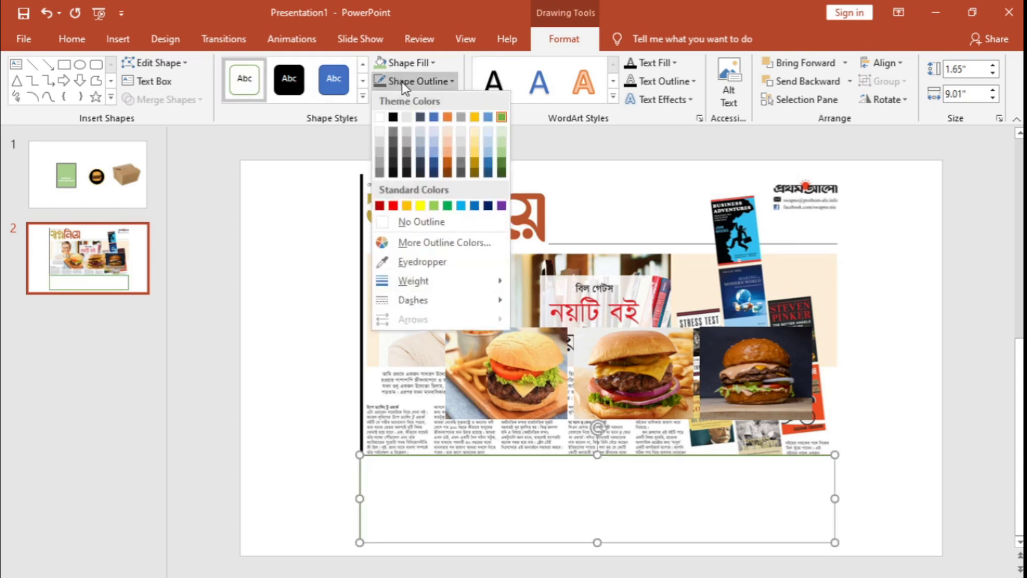
left_click(428, 217)
Bring the three burger photos in front, line them along the slide bottom, then return to slide 1.
left_click(736, 393)
left_click(653, 378, "shift")
left_click(556, 380, "shift")
left_click_drag(555, 380, 577, 475)
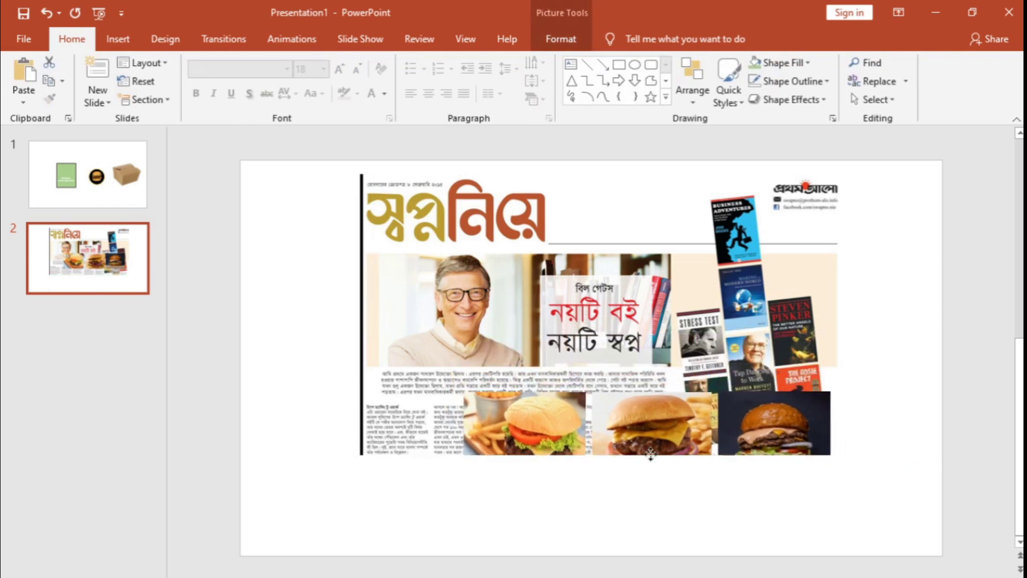
right_click(675, 448)
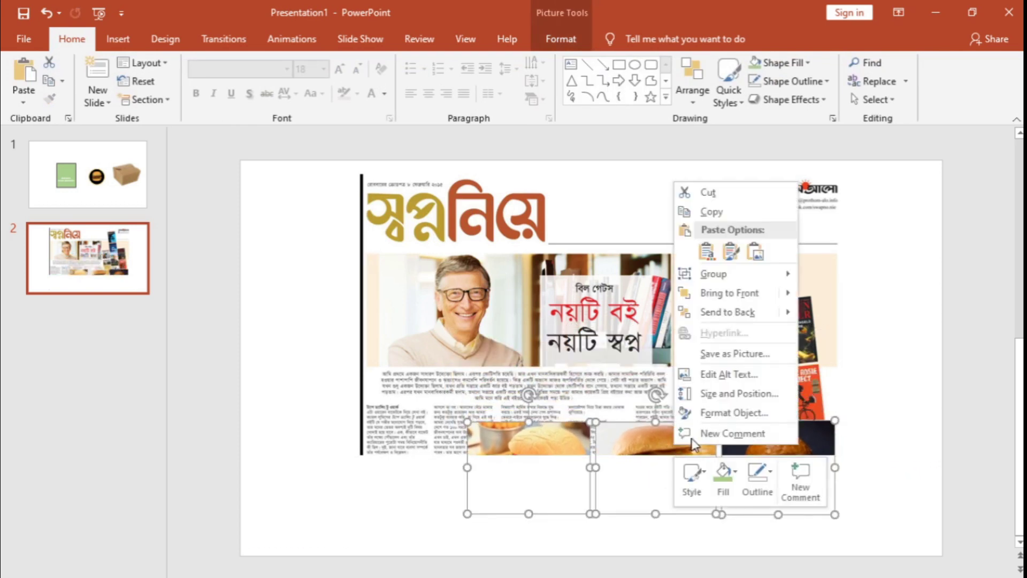
left_click(712, 294)
mouse_move(678, 473)
left_mouse_down()
mouse_move(693, 506)
mouse_move(684, 506)
left_mouse_up()
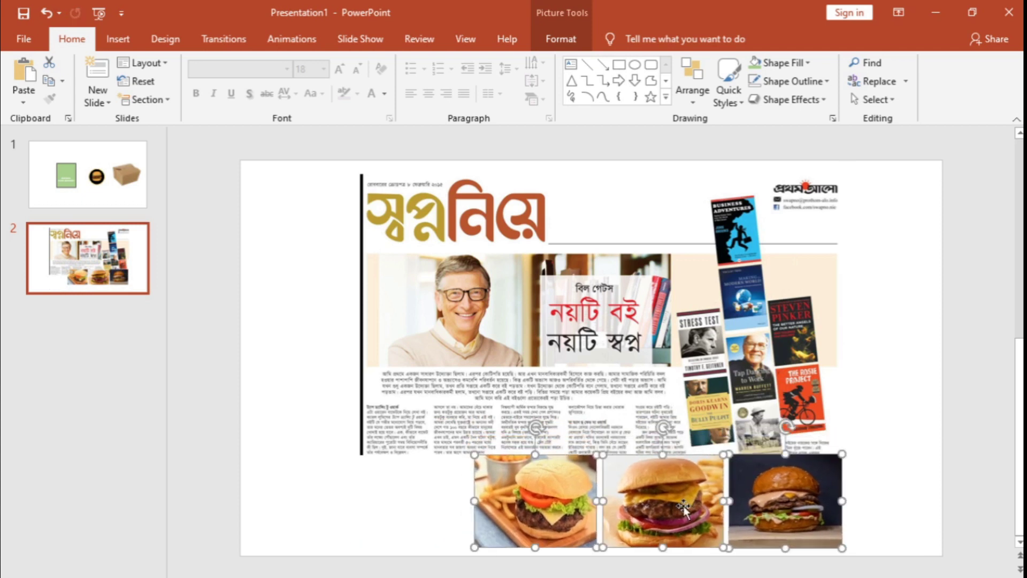
key("Down")
key("Down")
key("Down")
key("Down")
key("Left")
key("Left")
key("Down")
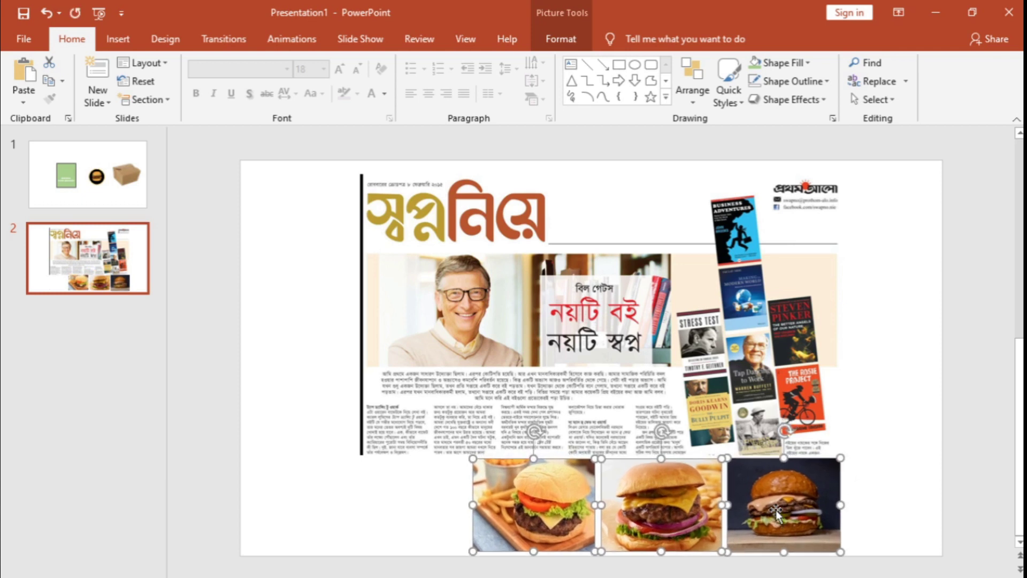
left_click(937, 474)
left_click(38, 163)
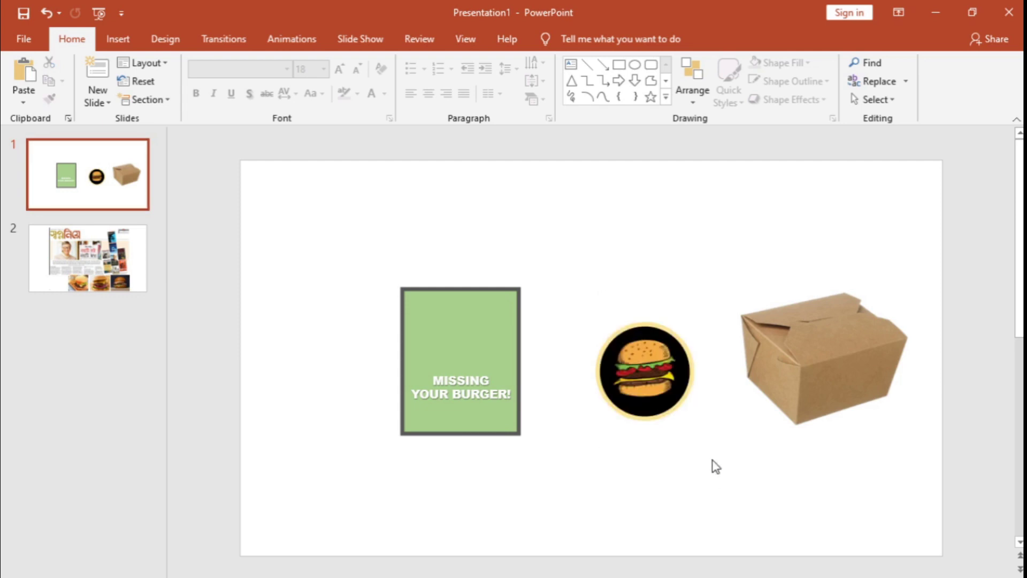
Ungroup the burger logo from the box on slide 1.
left_click(688, 377)
right_click(818, 386)
mouse_move(858, 216)
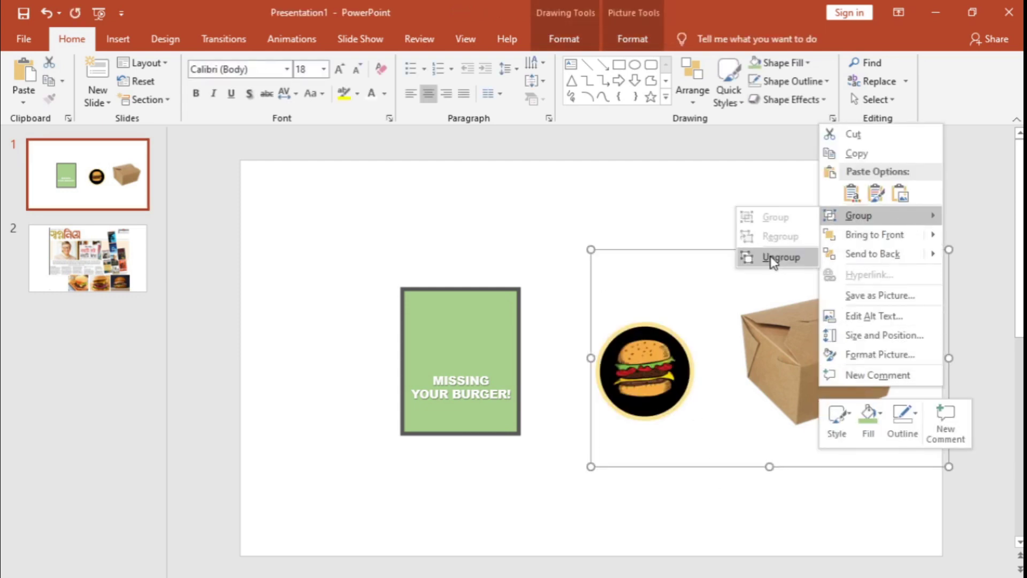
left_click(771, 256)
left_click(717, 286)
left_click_drag(595, 281, 697, 459)
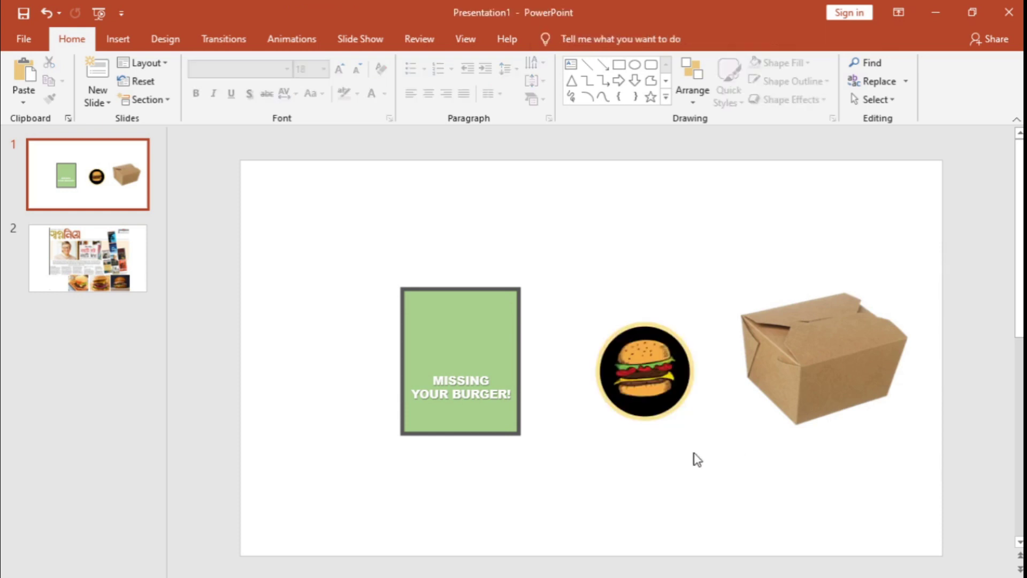
Copy the cartoon burger from inside the circle and paste it onto slide 2.
left_click(666, 384)
left_click(683, 376)
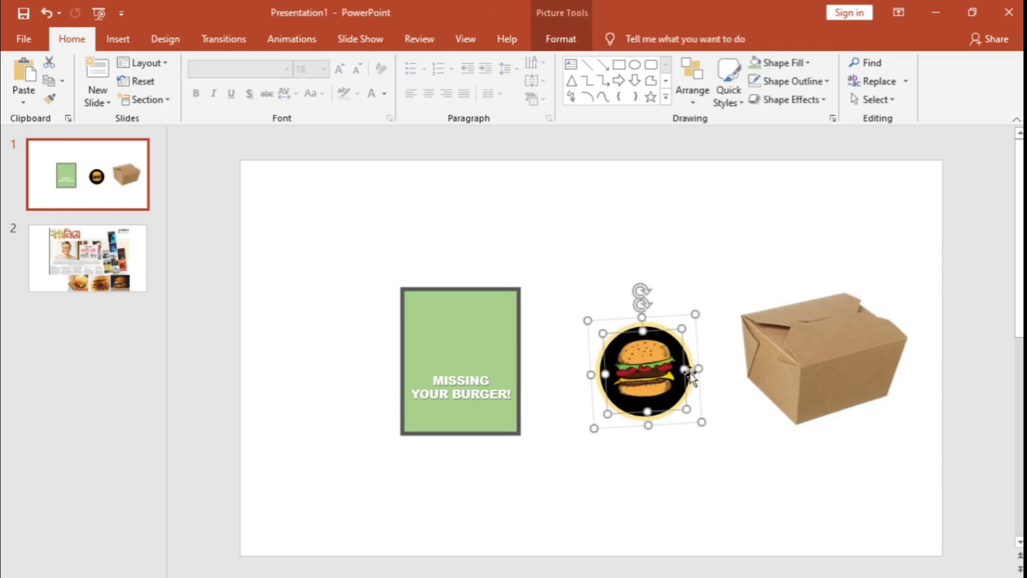
right_click(668, 377)
mouse_move(722, 203)
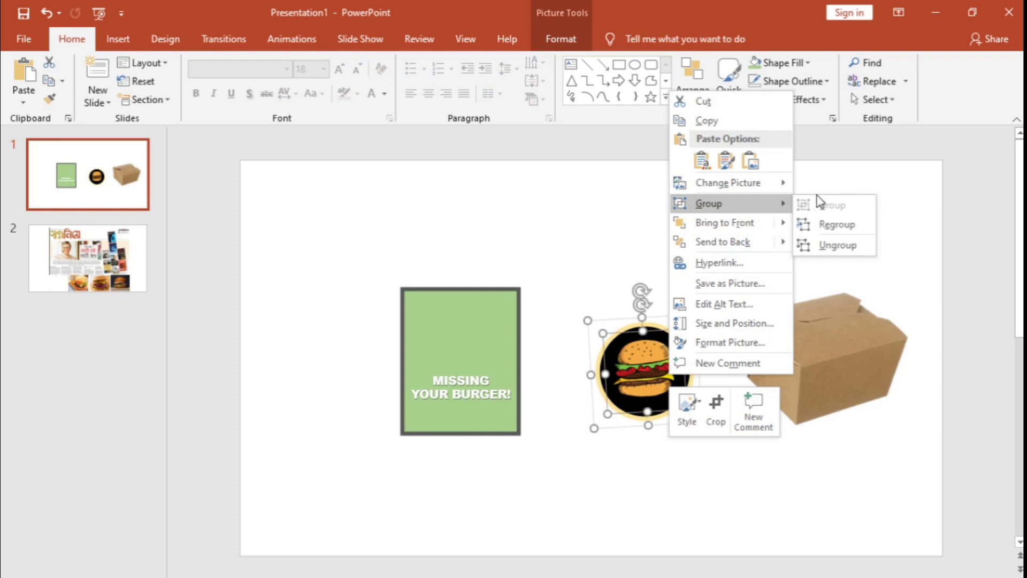
left_click(830, 224)
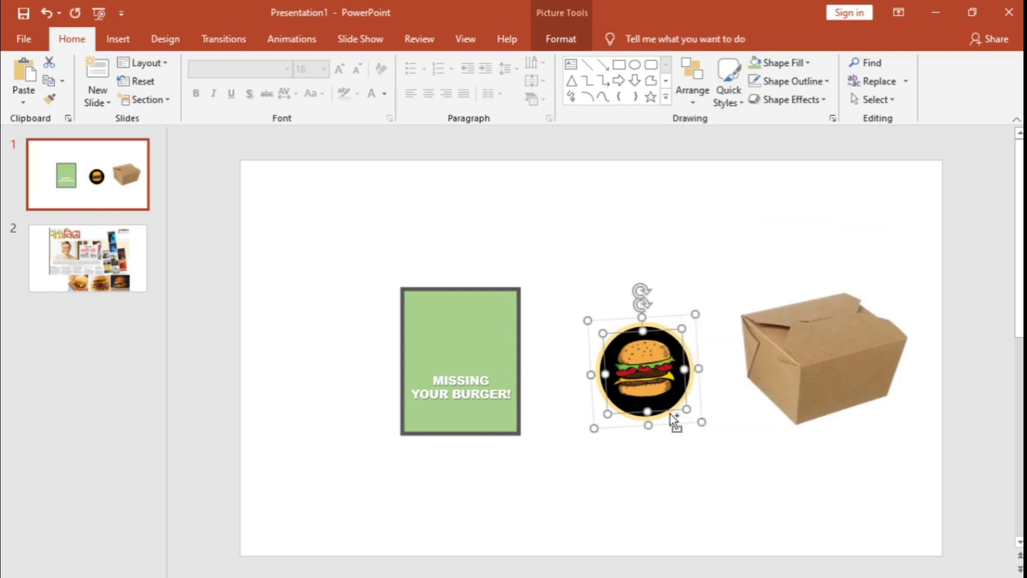
left_click(143, 283)
key("ctrl+v")
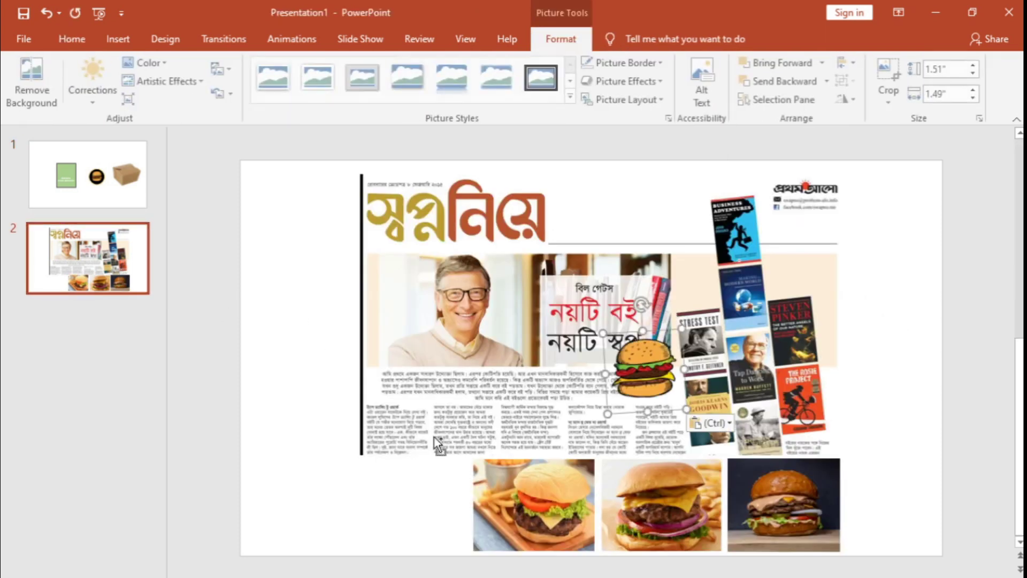
Paste the whole burger circle logo from slide 1 onto slide 2 as well.
left_click(91, 206)
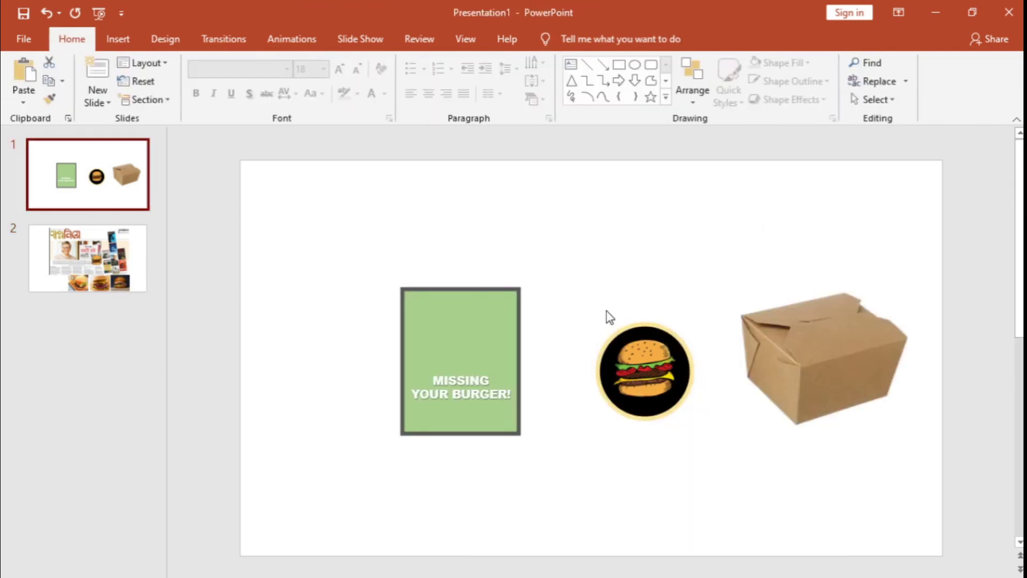
left_click(639, 345)
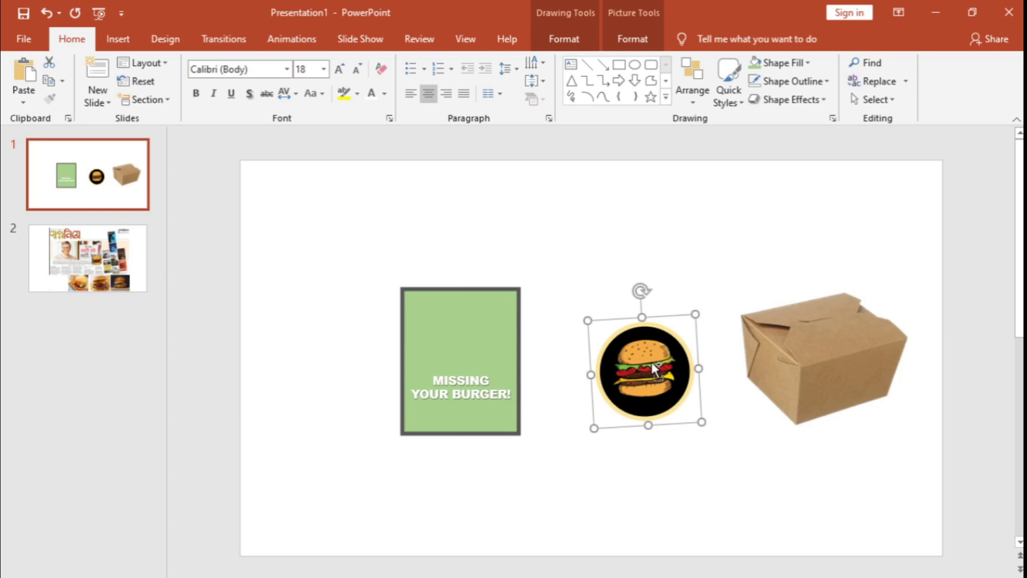
left_click(144, 284)
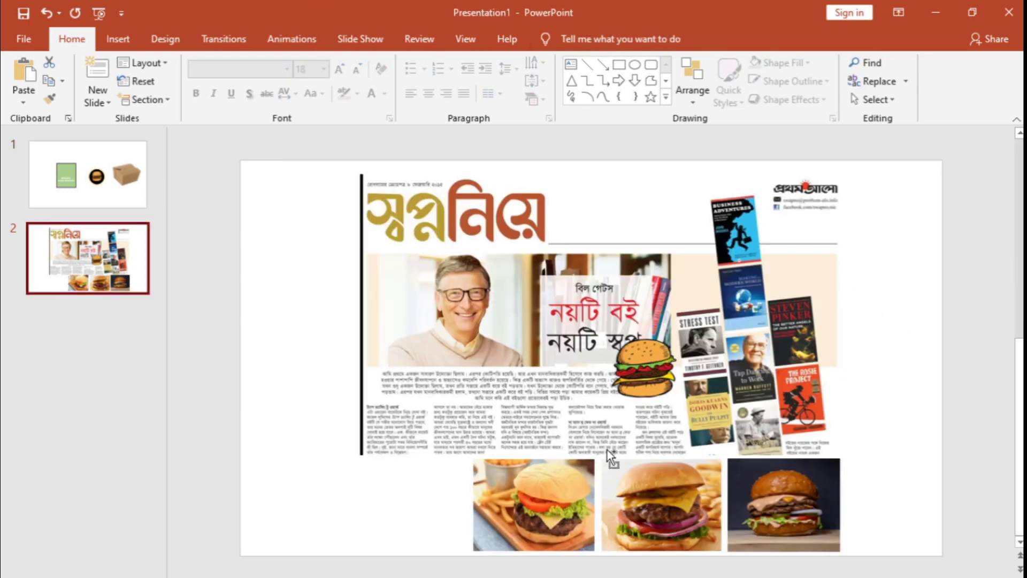
key("ctrl+v")
Center the cartoon burger in its black circle and place the logo left of the photo row.
mouse_move(650, 381)
left_mouse_down()
mouse_move(559, 457)
mouse_move(434, 519)
left_mouse_up()
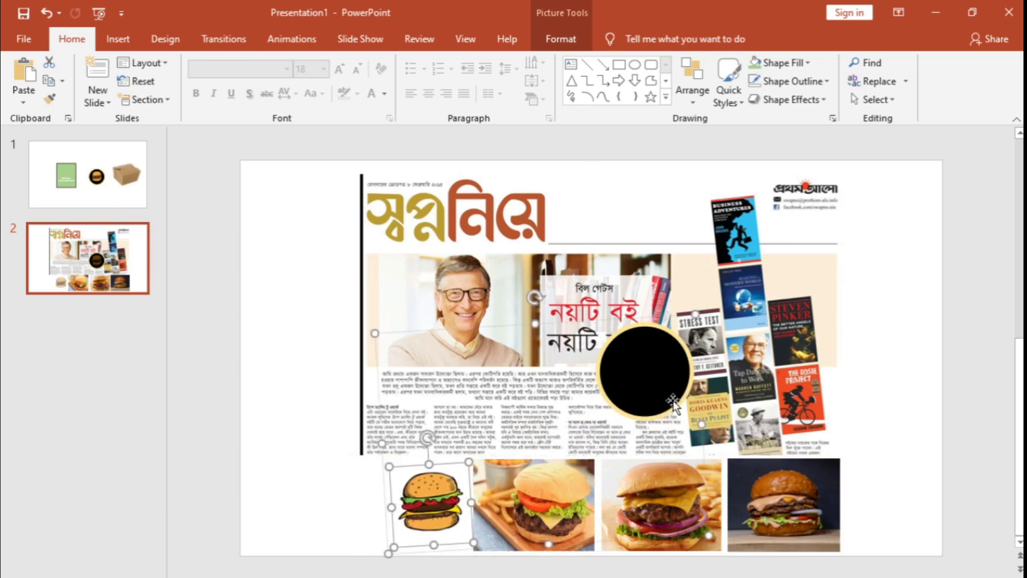
mouse_move(668, 396)
left_mouse_down()
mouse_move(462, 504)
mouse_move(462, 519)
left_mouse_up()
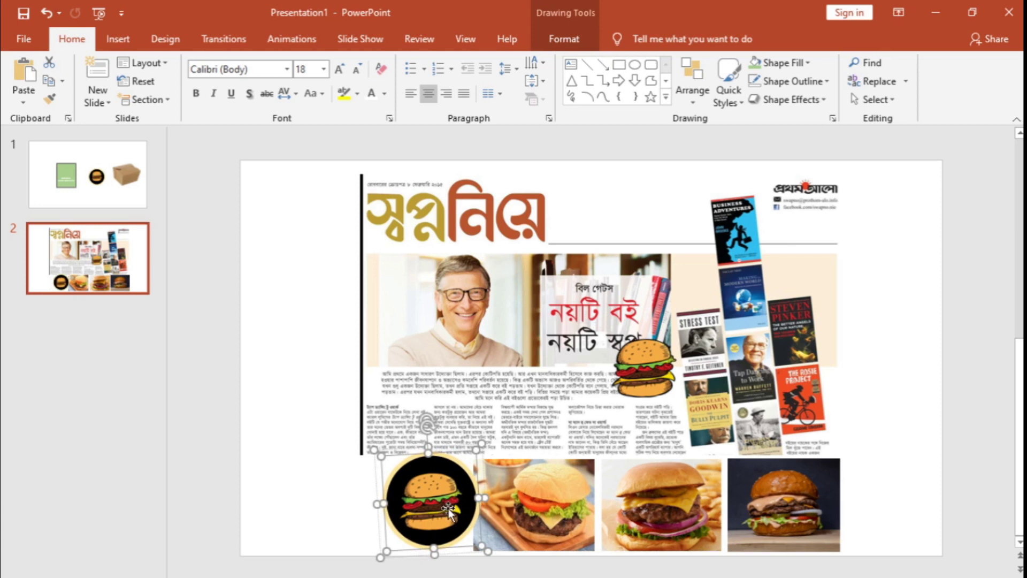
left_click(445, 508)
mouse_move(463, 495)
left_mouse_down()
mouse_move(445, 499)
mouse_move(466, 491)
left_mouse_up()
left_click(460, 541, "shift")
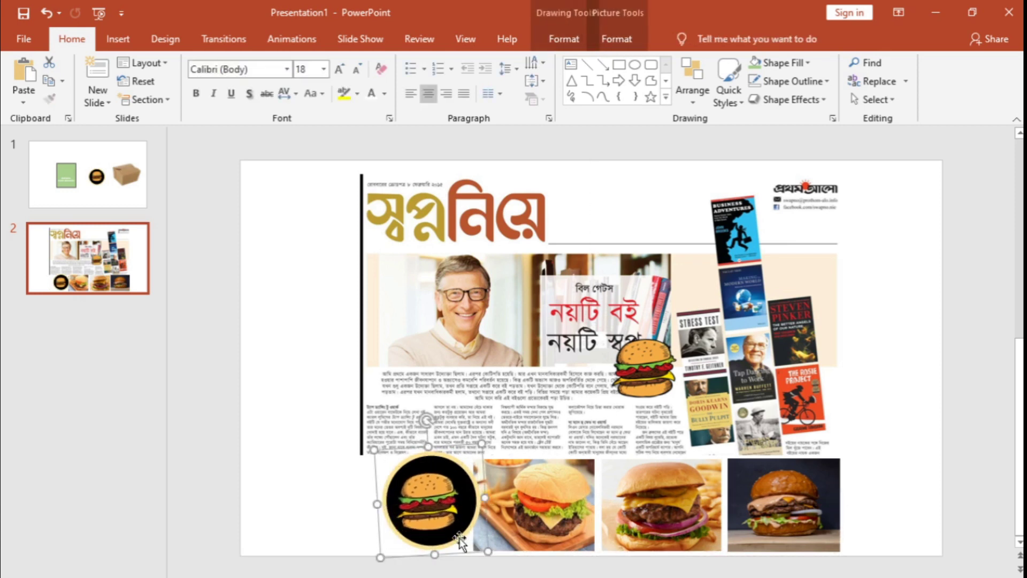
mouse_move(458, 541)
left_mouse_down()
mouse_move(419, 550)
mouse_move(397, 527)
mouse_move(422, 504)
left_mouse_up()
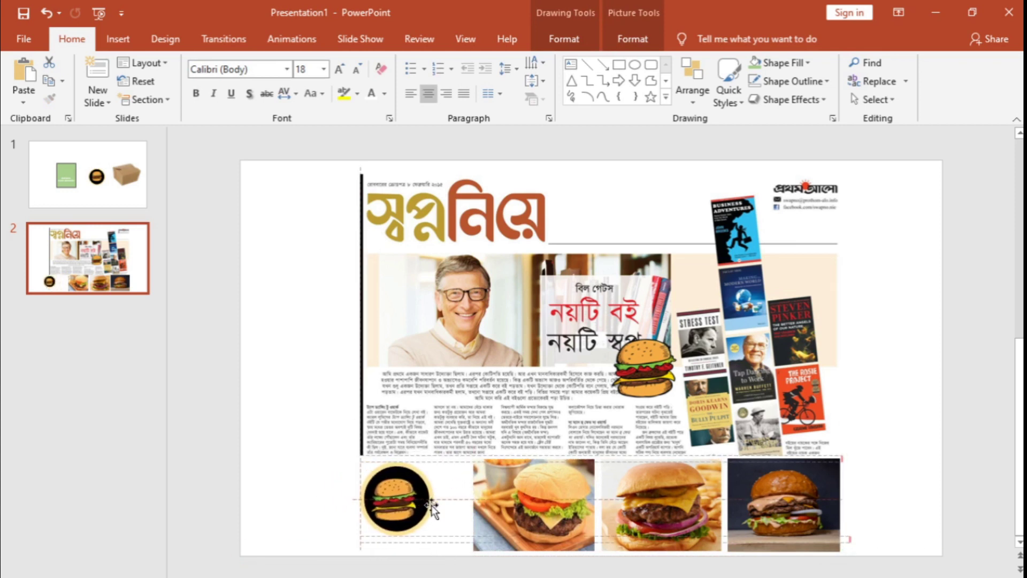
key("Escape")
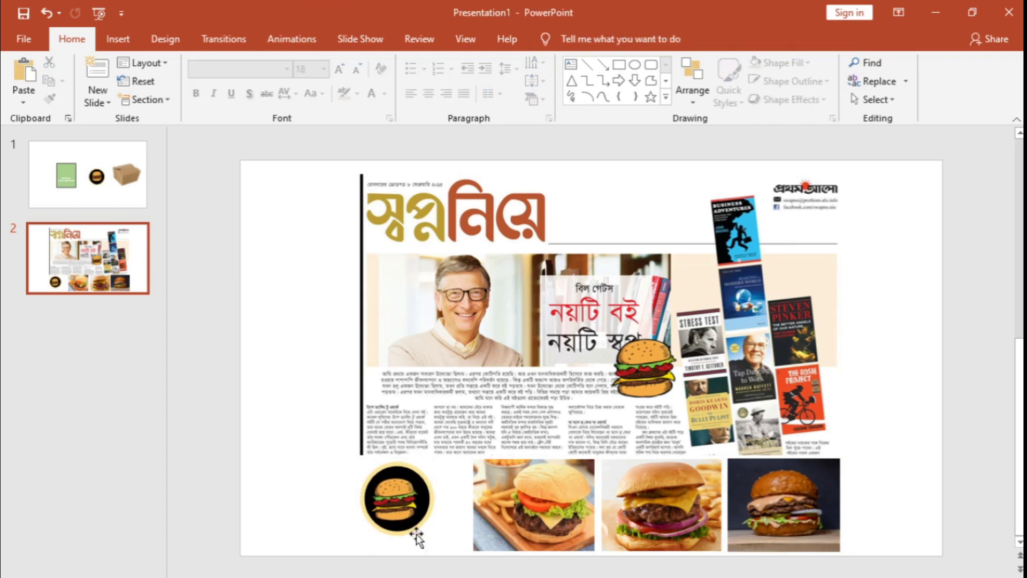
Add a text box reading 'BURGERS' and position it under the round burger logo.
left_click_drag(260, 429, 333, 462)
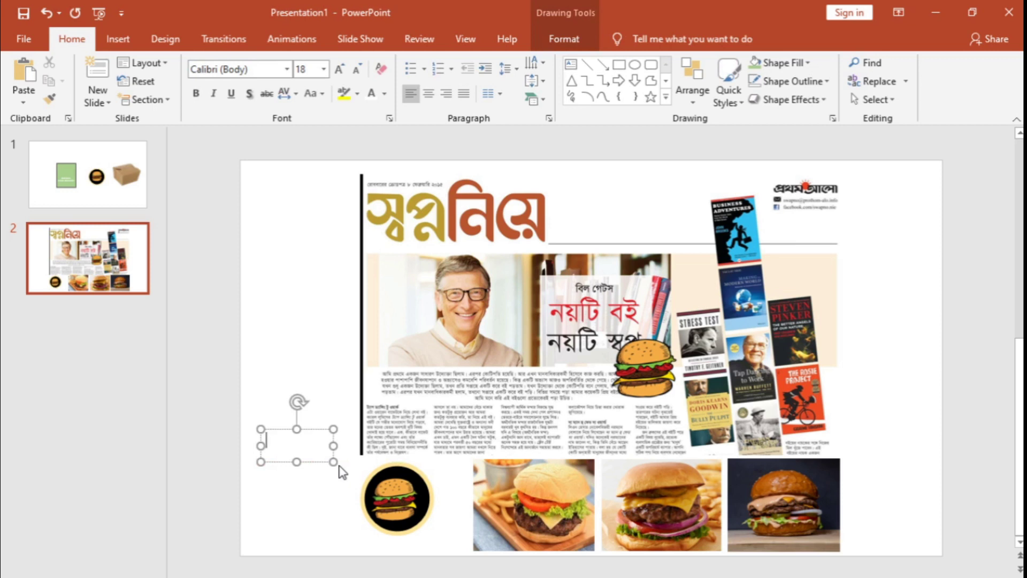
type("BURGERS")
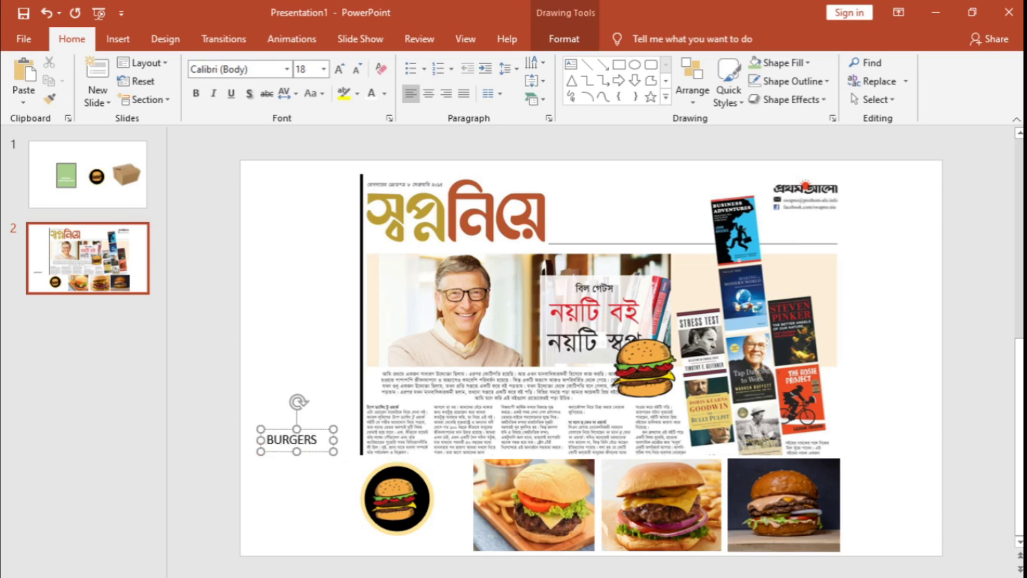
left_click_drag(314, 431, 425, 532)
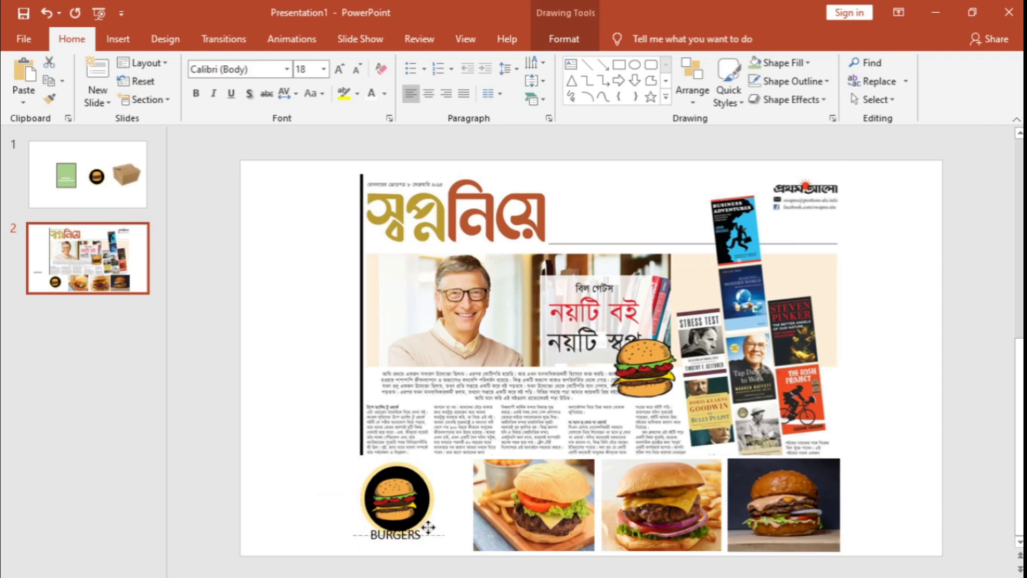
Group the collage pictures with the caption and shrink the group to fit slide 2.
left_click(322, 372)
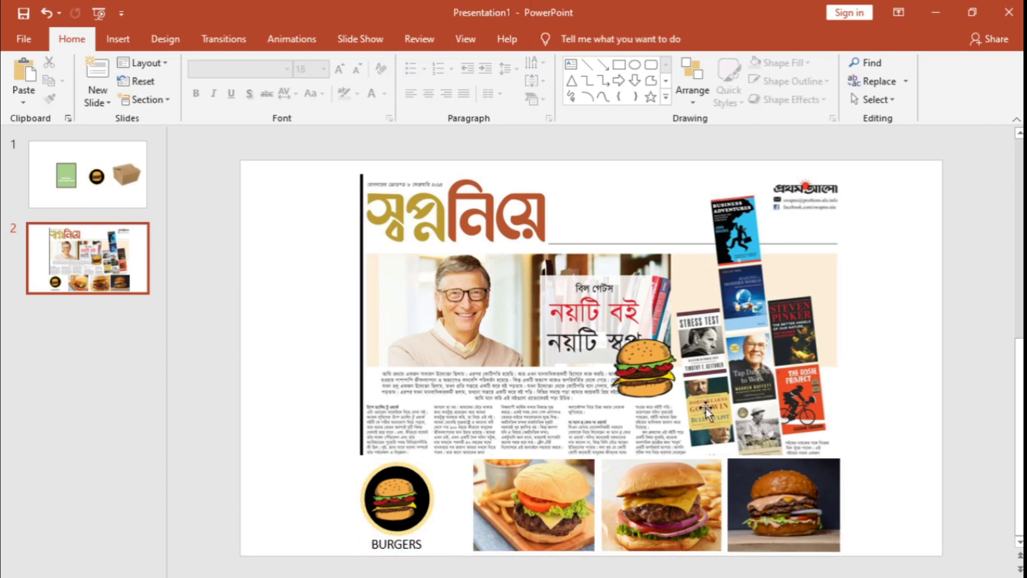
left_click_drag(284, 142, 971, 572)
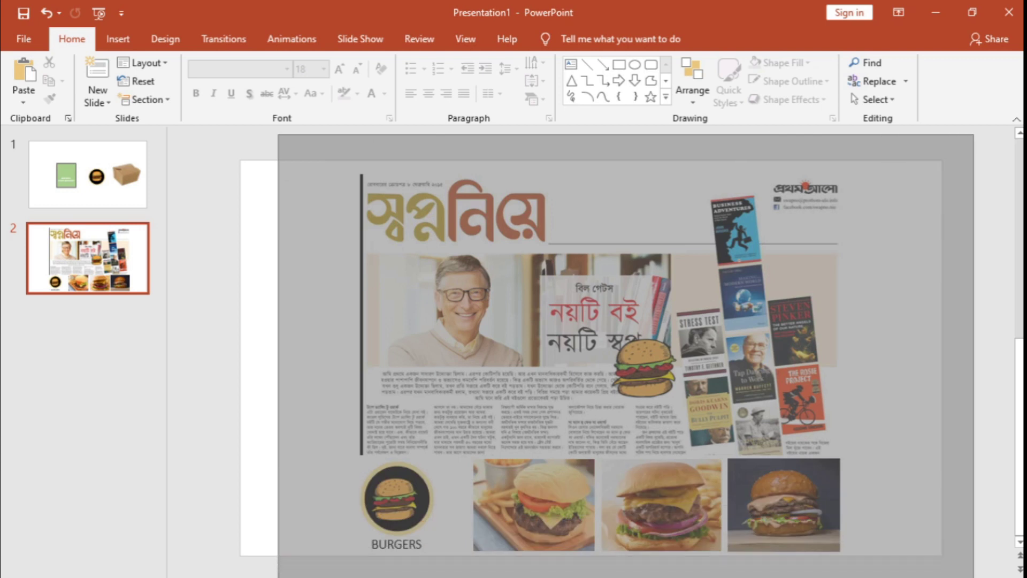
right_click(783, 516)
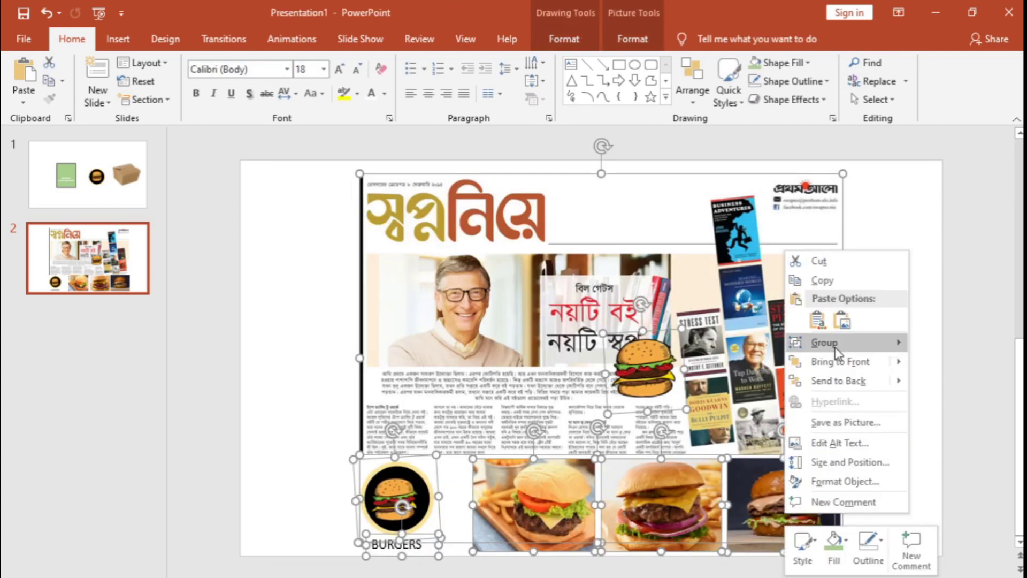
left_click(943, 345)
left_click(919, 390)
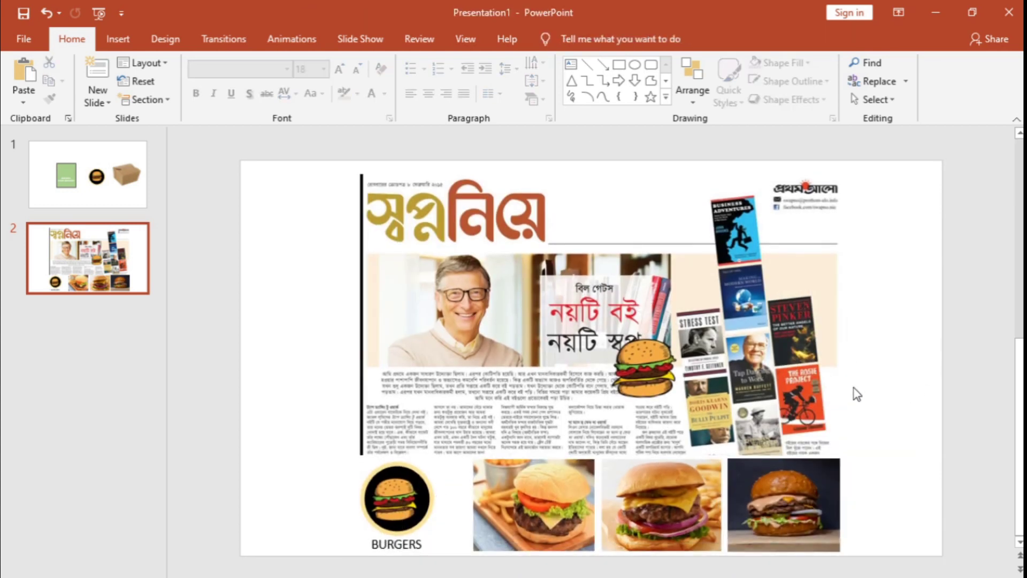
left_click(819, 409)
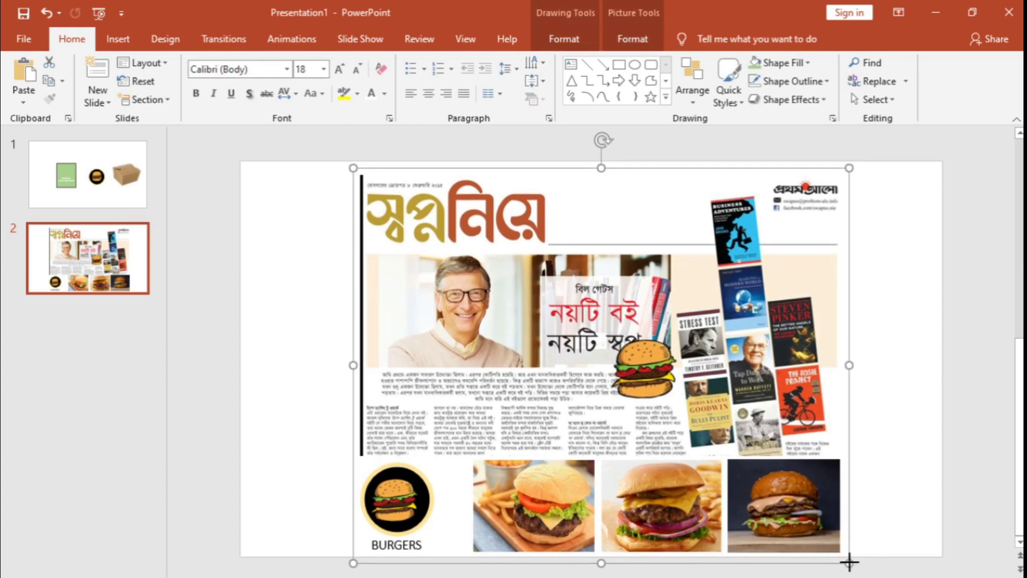
left_click_drag(850, 563, 662, 368)
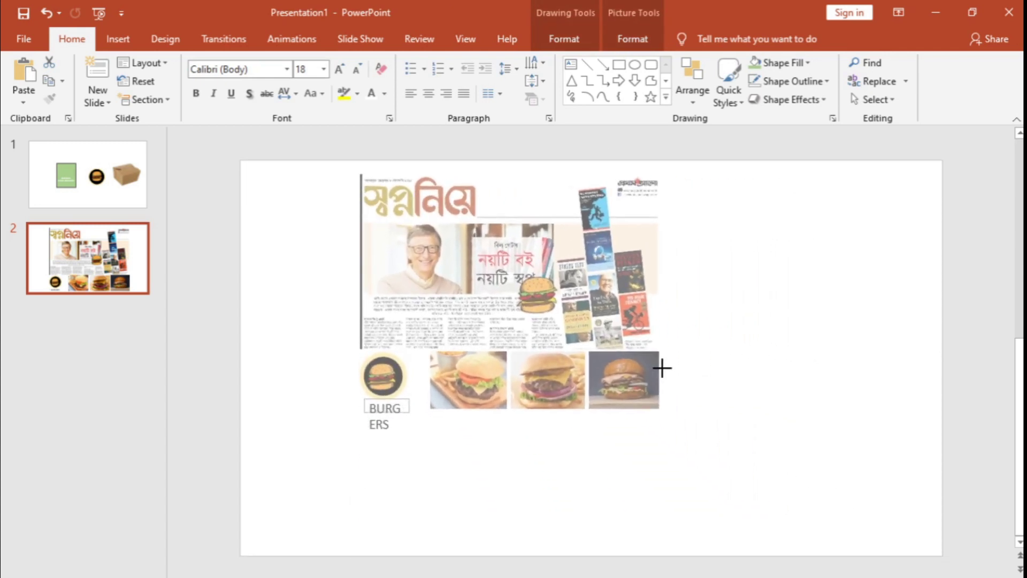
left_click_drag(662, 368, 757, 428)
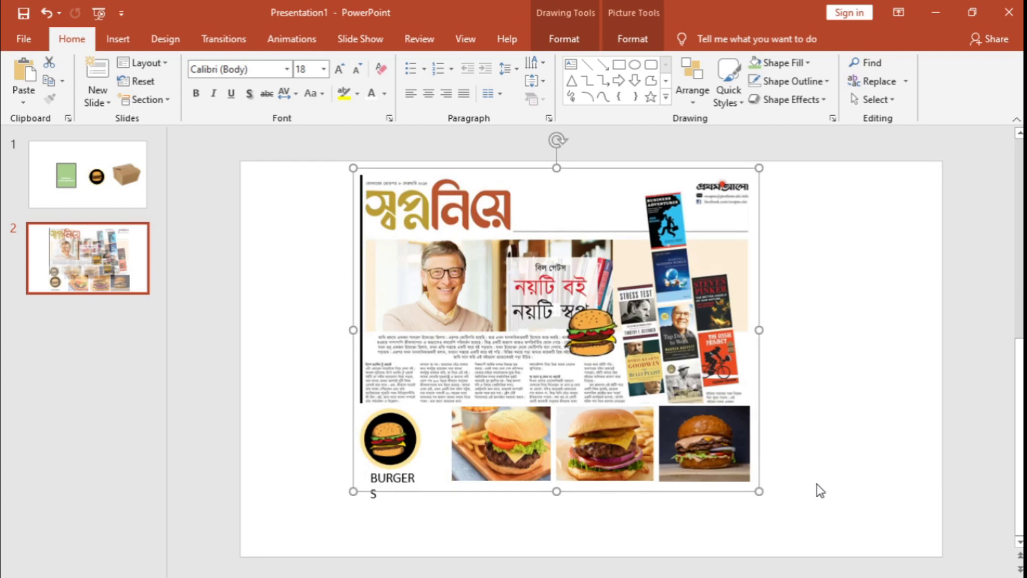
Trim the caption so it reads BURGER.
left_click(820, 490)
left_click(393, 481)
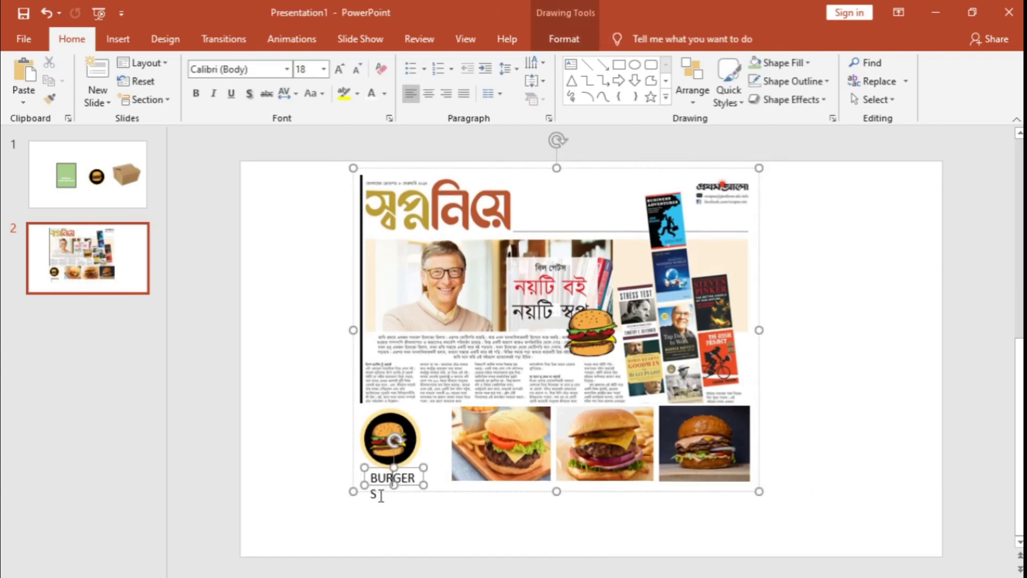
key("ctrl+z")
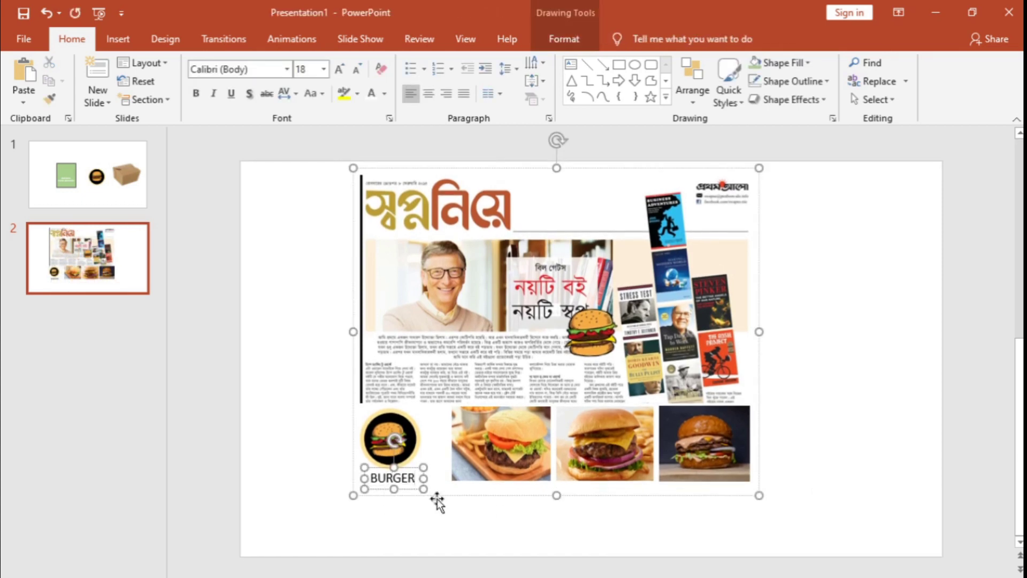
left_click(800, 491)
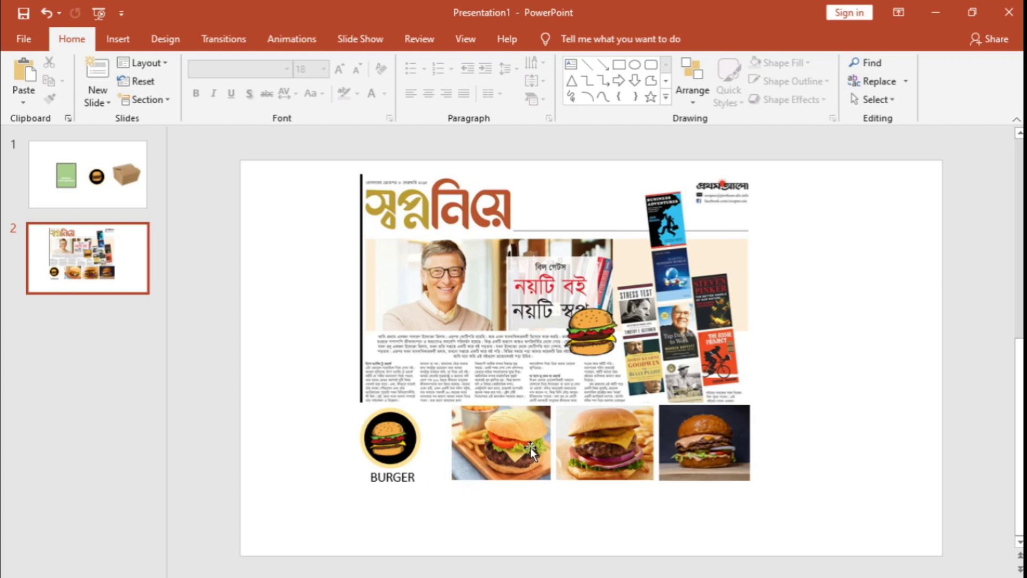
Delete the newspaper's burger sticker, nudge the collage slightly down, and return to slide 1.
left_click(617, 379)
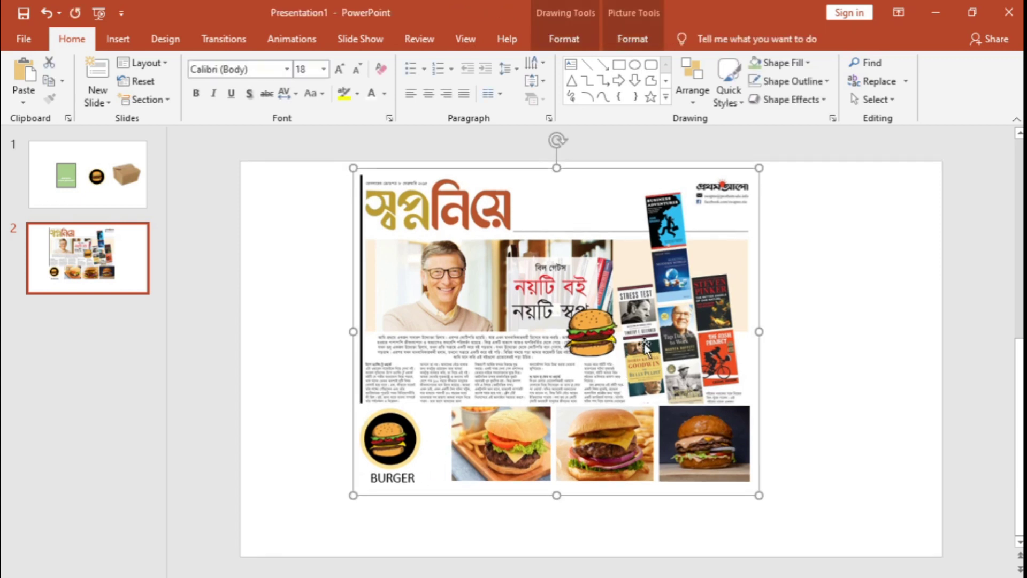
left_click(594, 334)
key("Delete")
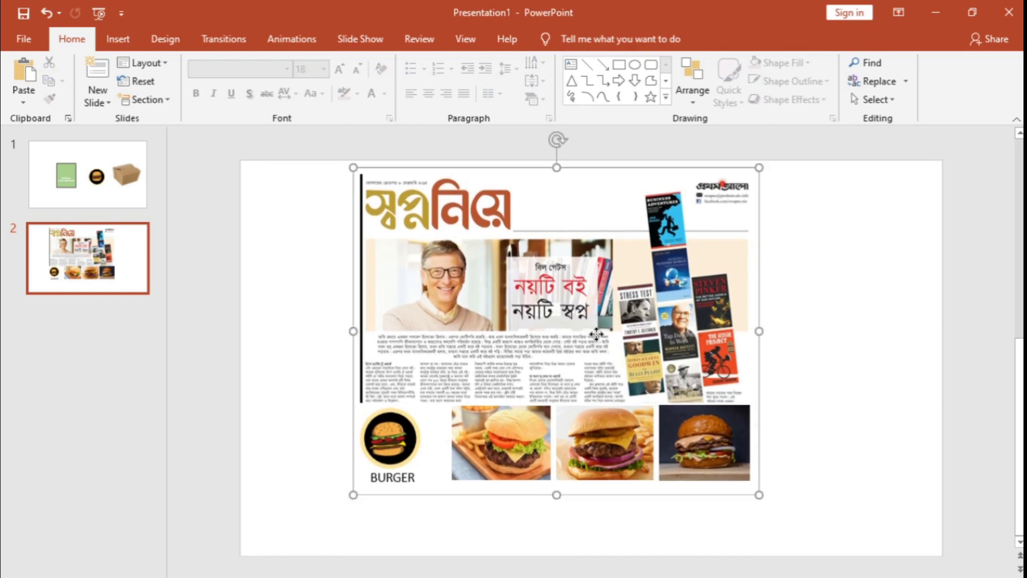
left_click_drag(597, 335, 594, 351)
left_click(794, 383)
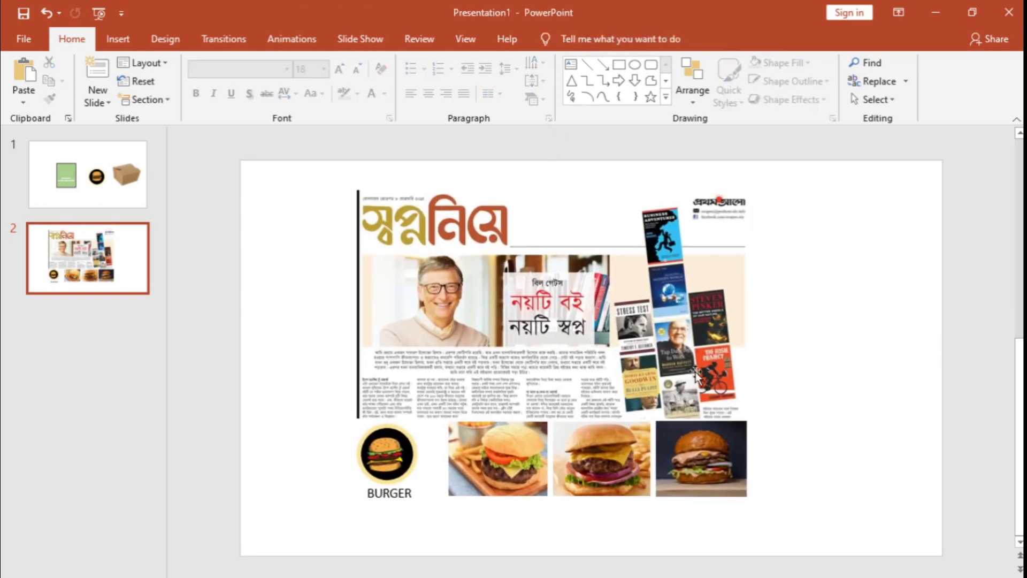
left_click(144, 195)
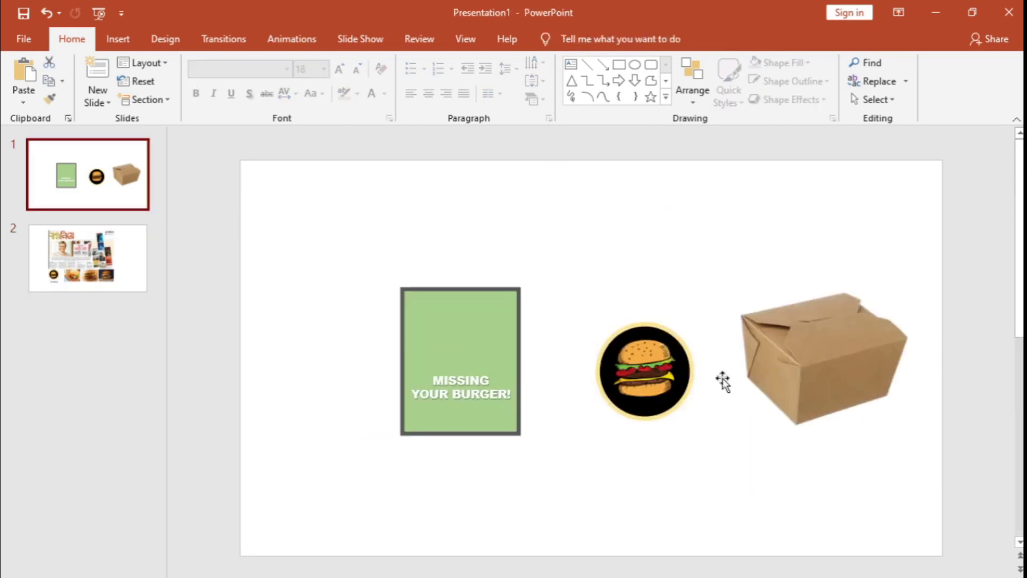
Select the round burger logo on slide 1, then switch over to Chrome.
left_click(660, 371)
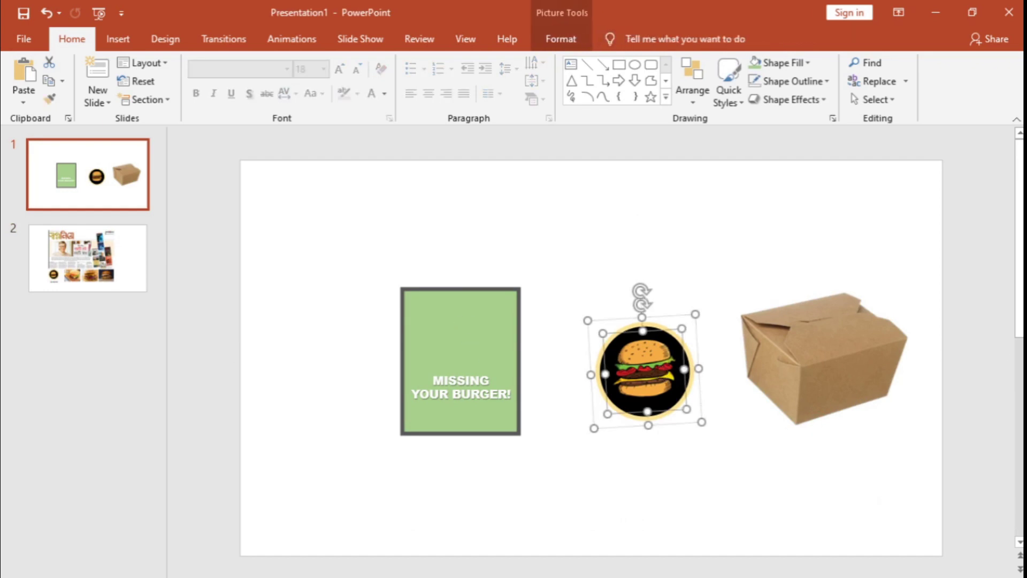
key("alt+Tab")
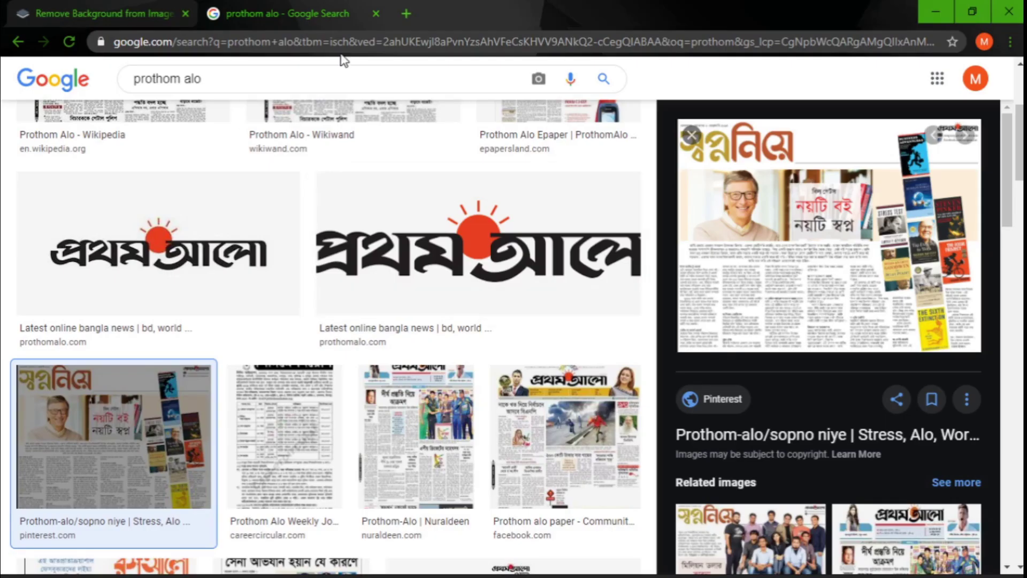
Load freepik.com in a new Chrome tab.
left_click(406, 13)
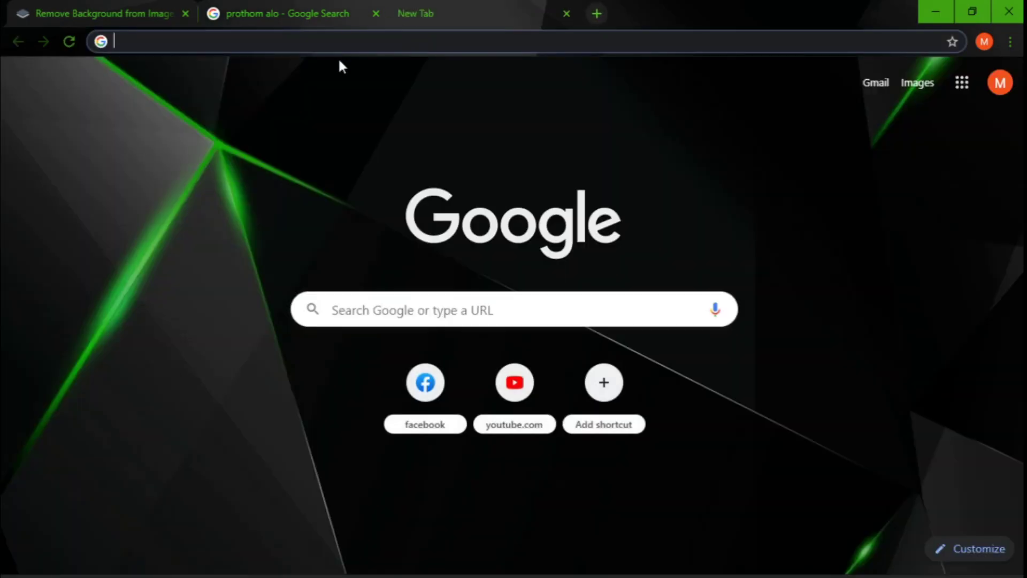
type("free")
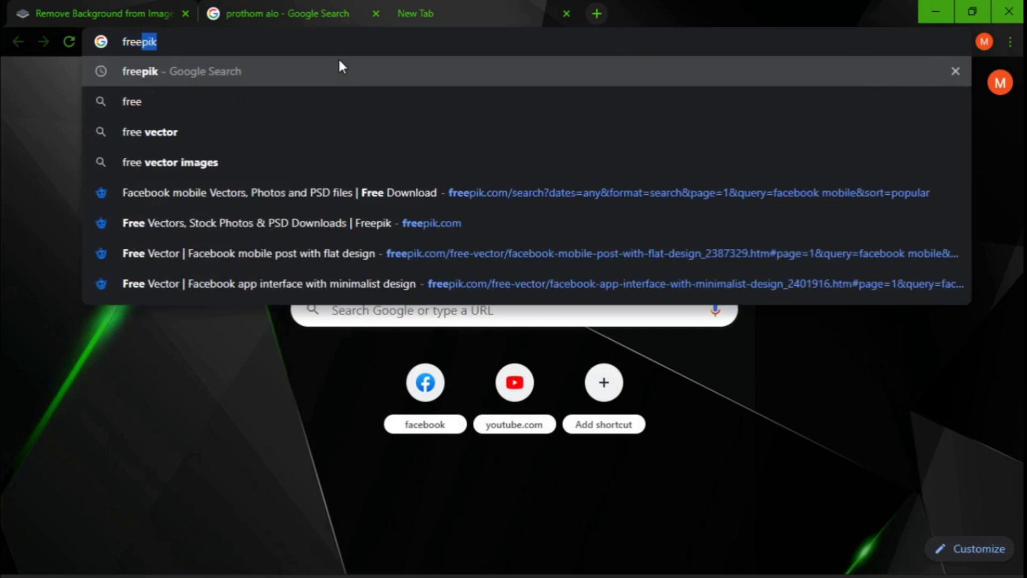
type("pik")
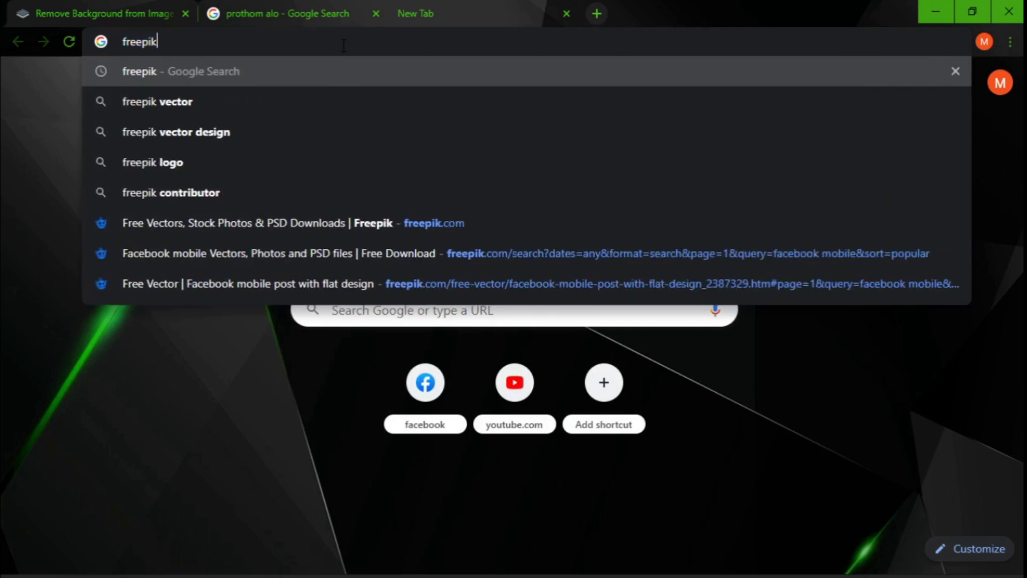
type(".com")
key("Return")
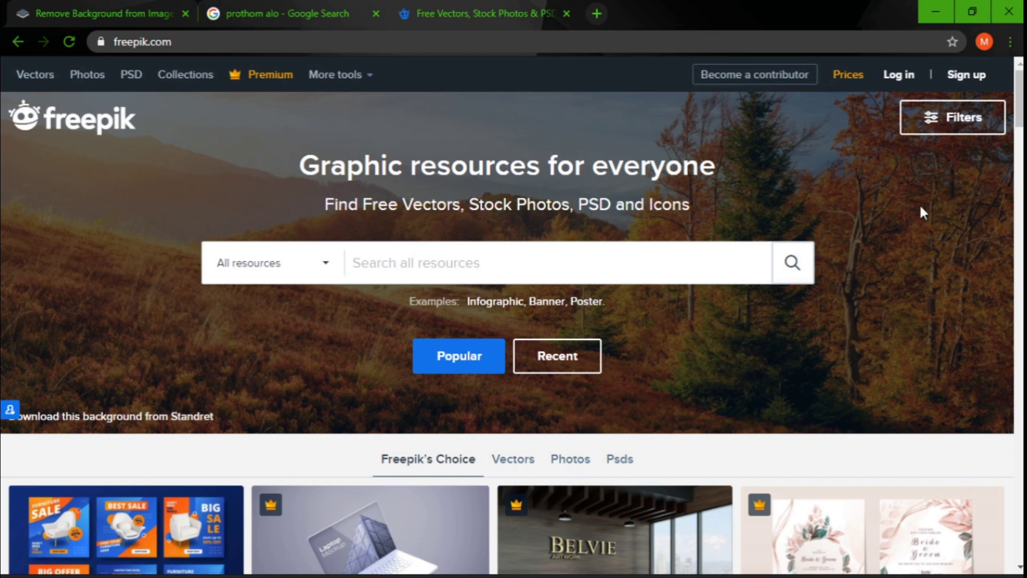
Search Freepik for 'facebook' and browse the results.
left_click(714, 254)
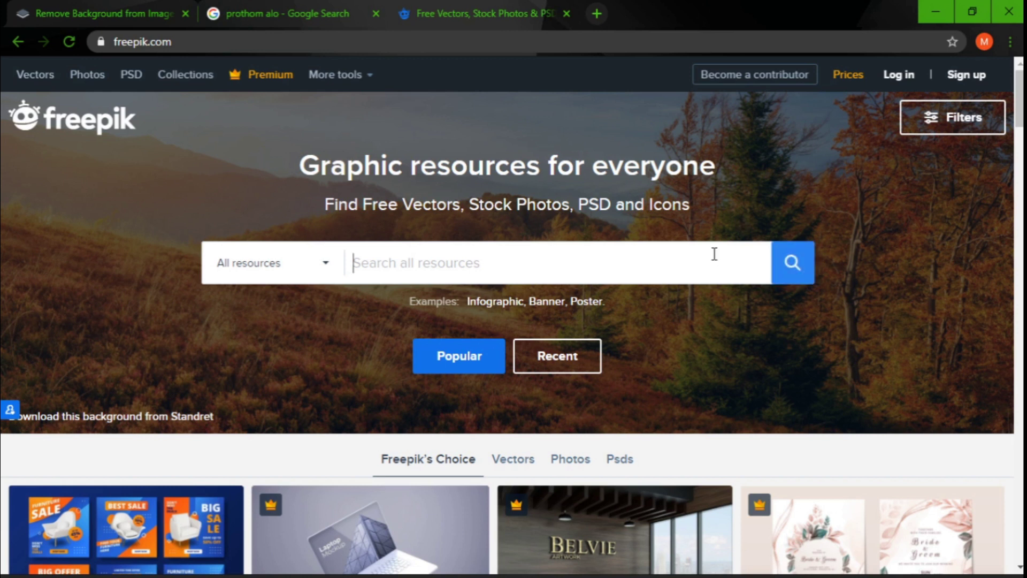
type("facebook")
key("Return")
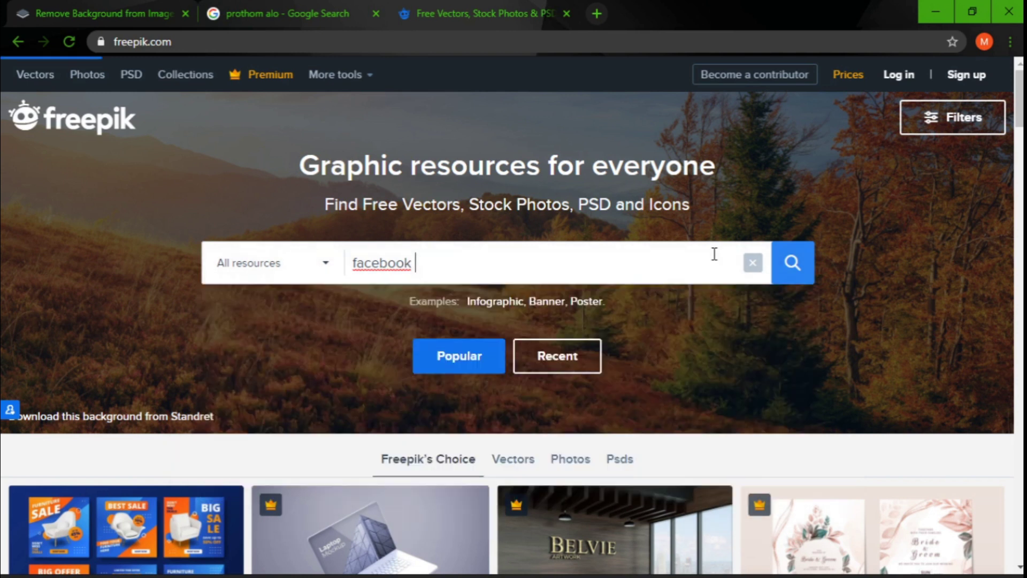
scroll(713, 355, "down", 3)
scroll(237, 337, "down", 2)
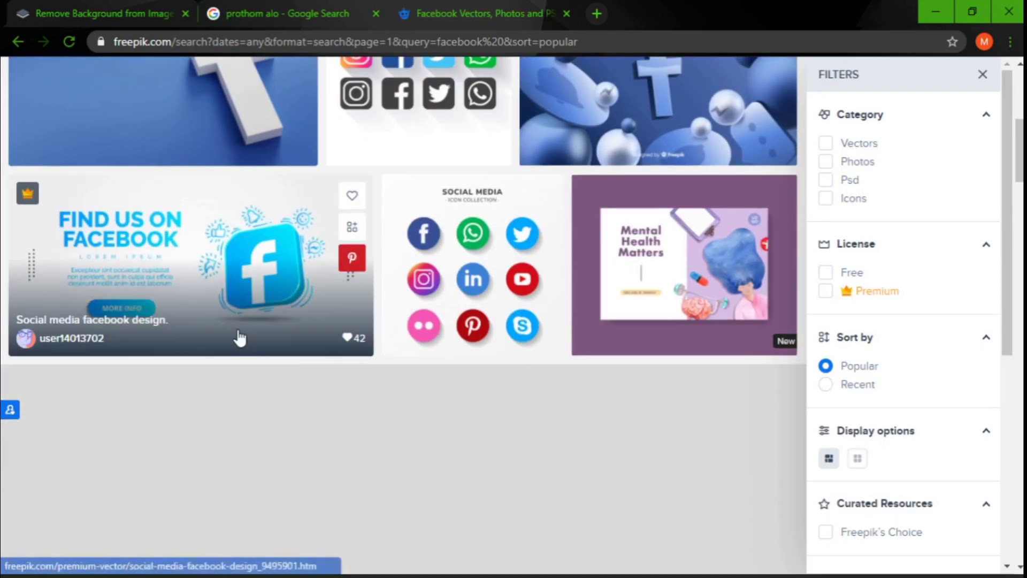
scroll(658, 276, "up", 3)
scroll(657, 276, "down", 9)
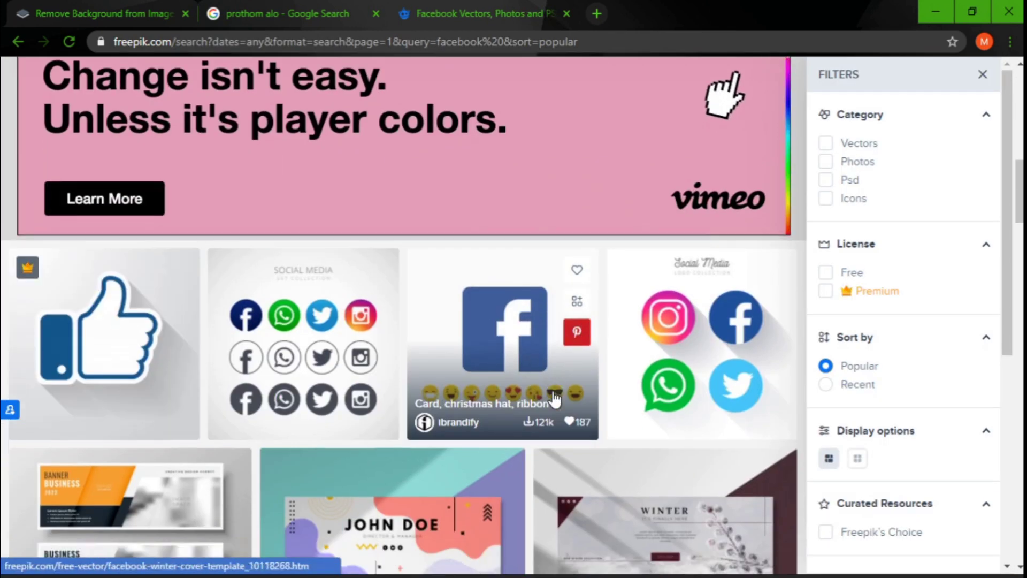
scroll(555, 398, "down", 9)
scroll(555, 399, "down", 2)
scroll(555, 399, "up", 10)
scroll(450, 350, "up", 10)
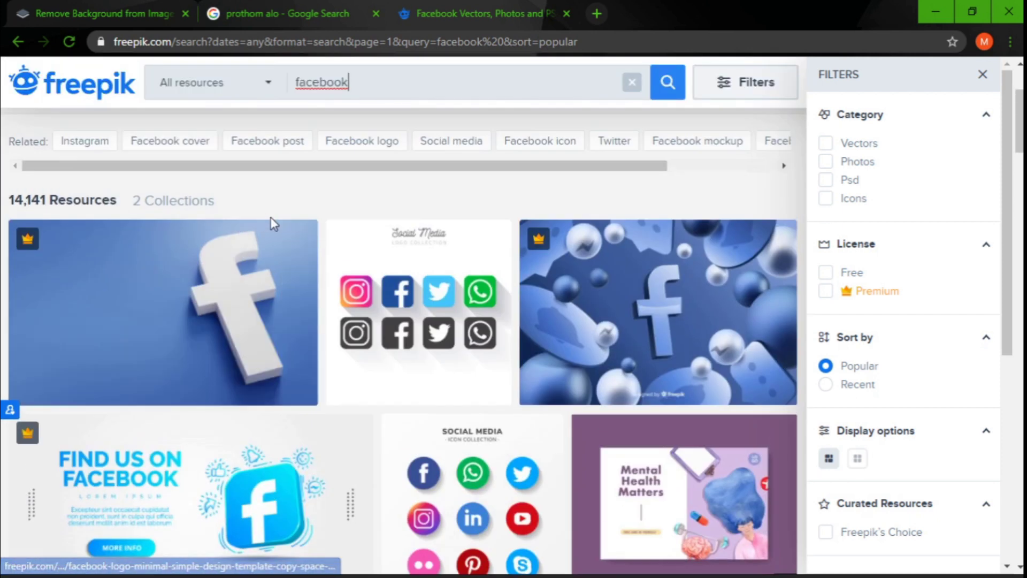
Refine the Freepik search to 'facebook mobile' and scan the results.
type("mobile")
key("Return")
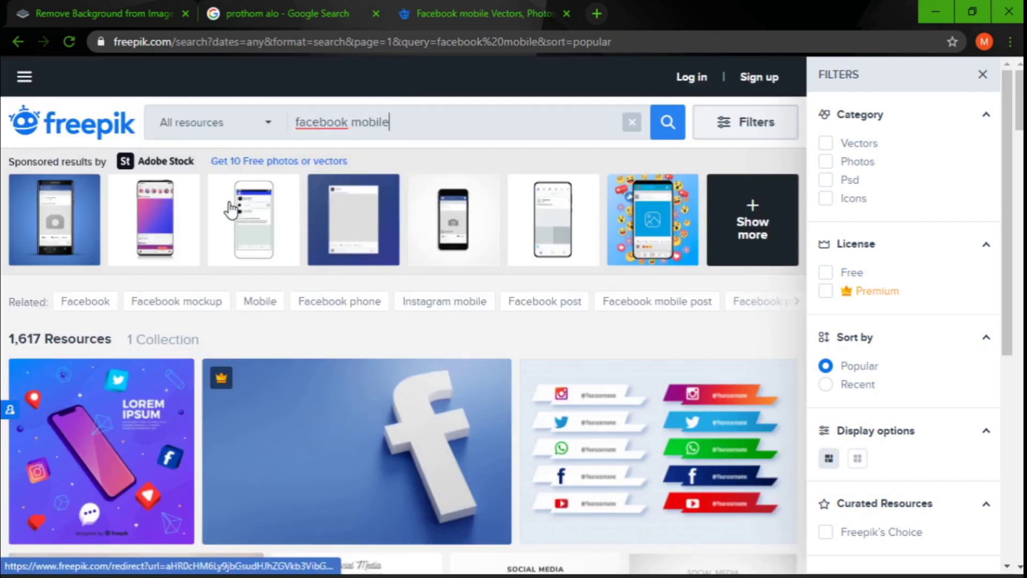
scroll(510, 331, "down", 10)
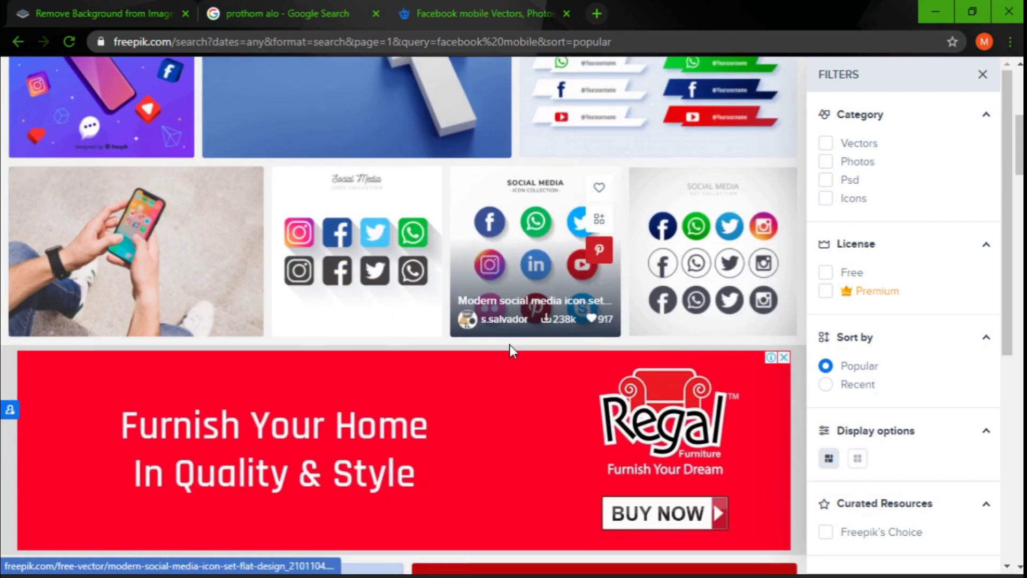
scroll(500, 405, "up", 3)
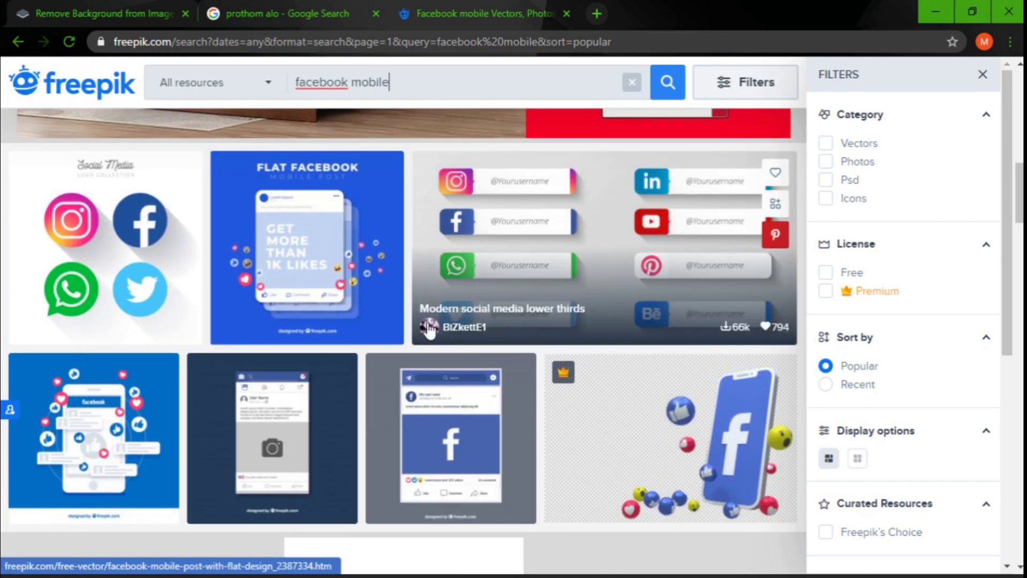
scroll(332, 338, "down", 3)
scroll(332, 338, "down", 1)
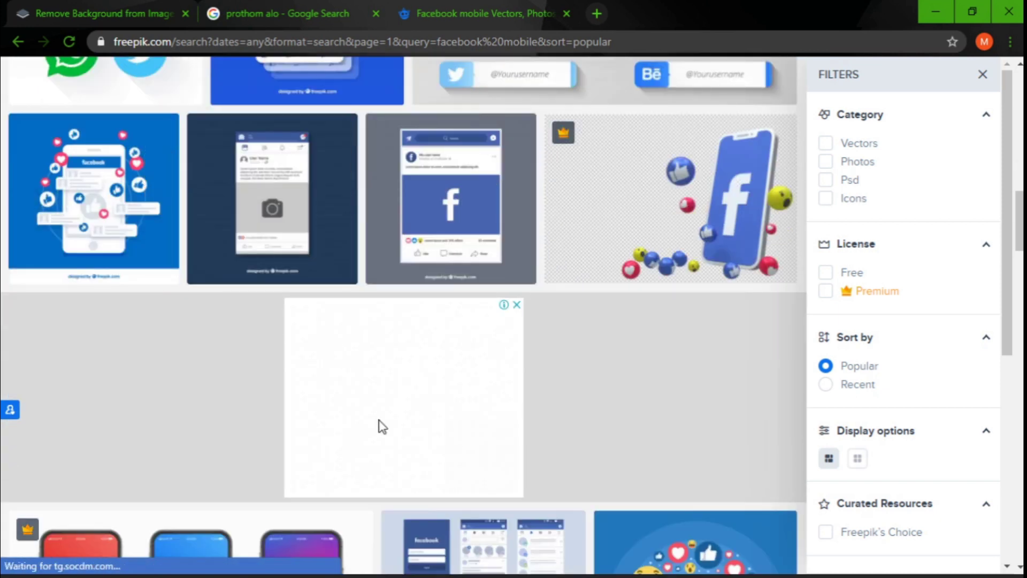
scroll(379, 425, "down", 5)
Open the Facebook app interface vector's preview in its own tab and copy the image.
left_click(467, 281)
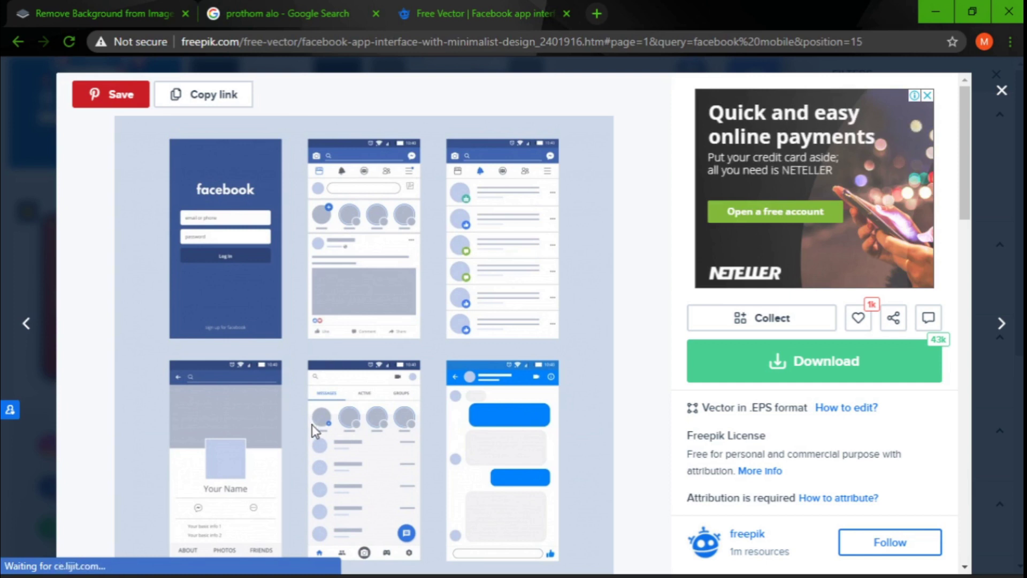
left_click(779, 361)
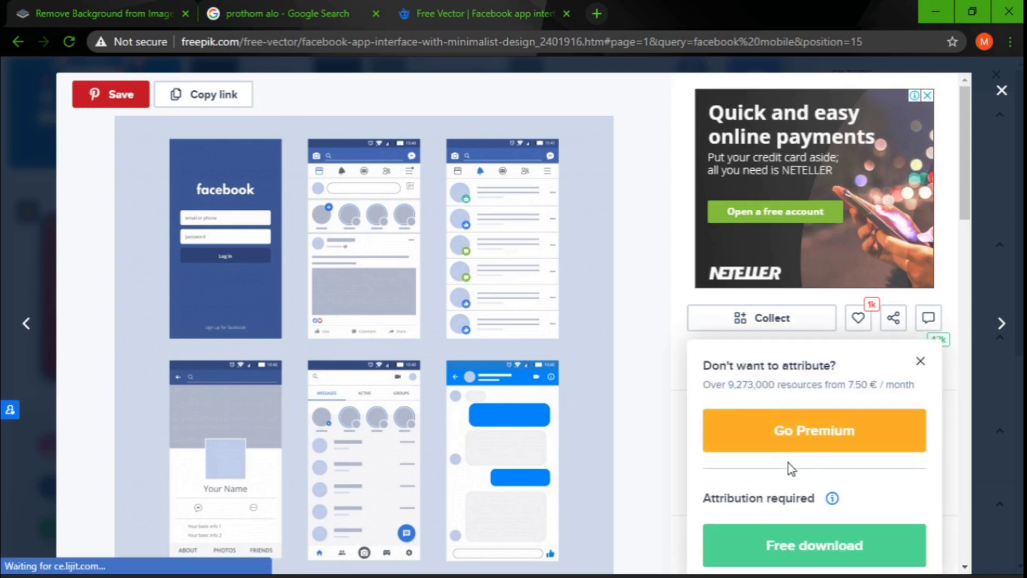
left_click(801, 544)
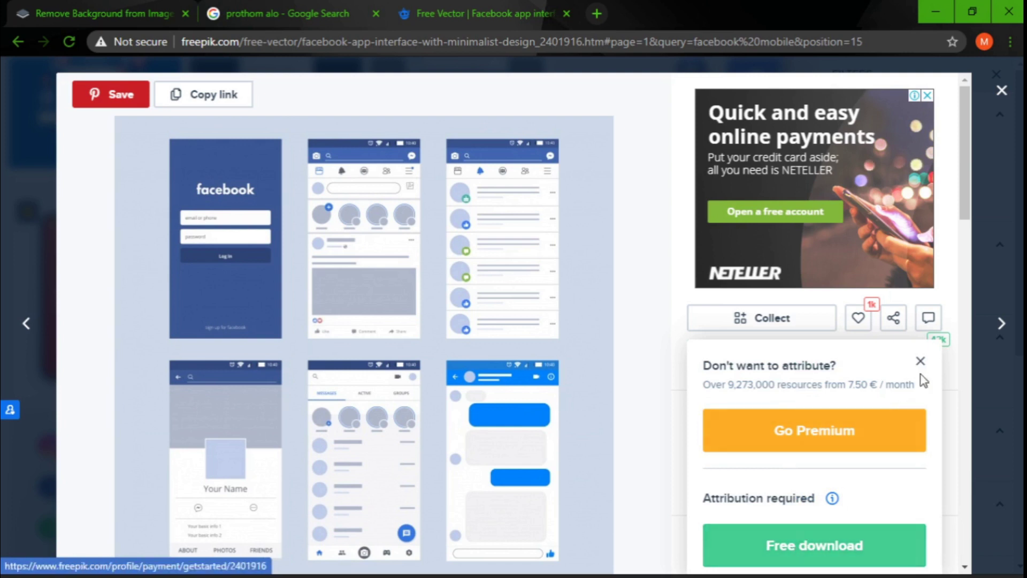
right_click(339, 229)
left_click(369, 238)
key("ctrl+Tab")
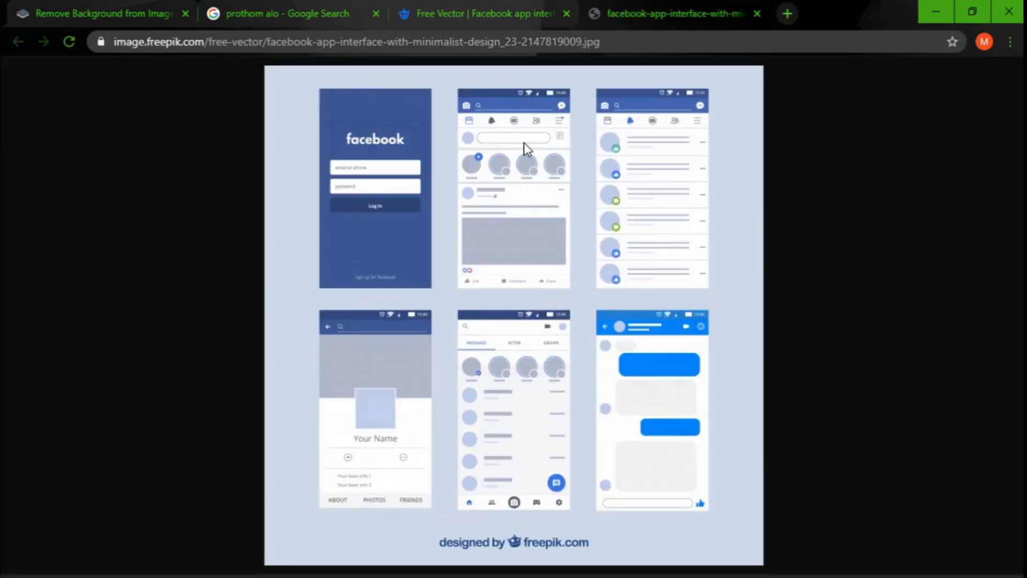
left_click_drag(524, 143, 514, 133)
right_click(523, 183)
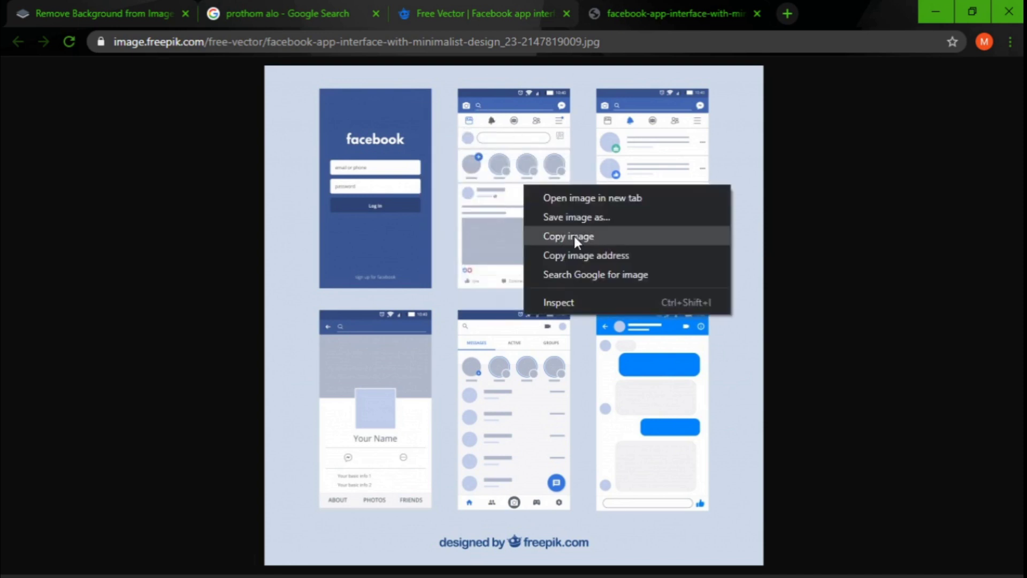
left_click(573, 238)
left_click(40, 10)
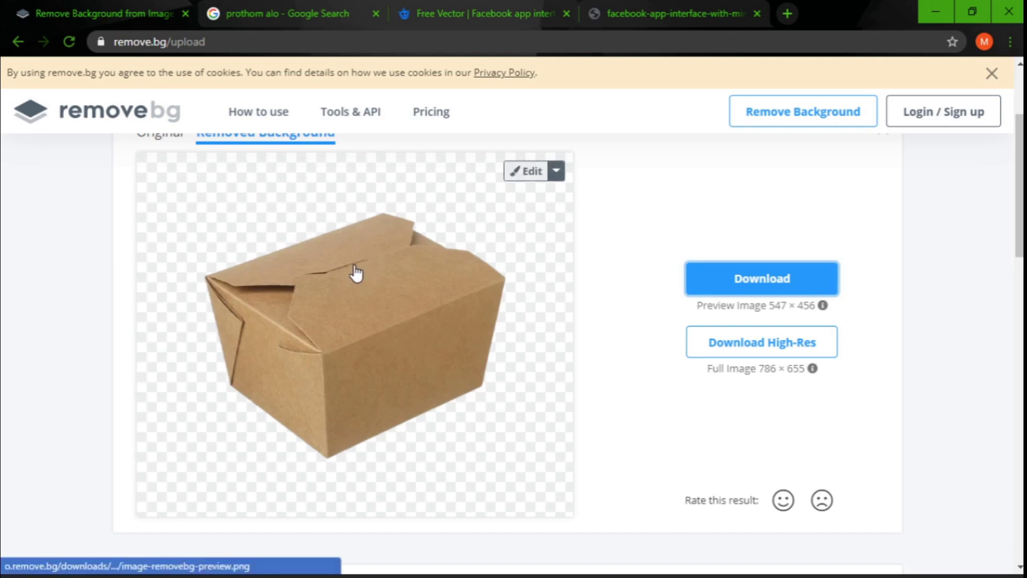
Paste the mockup into remove.bg, test erasing in the preview editor, then discard the edits.
key("ctrl+v")
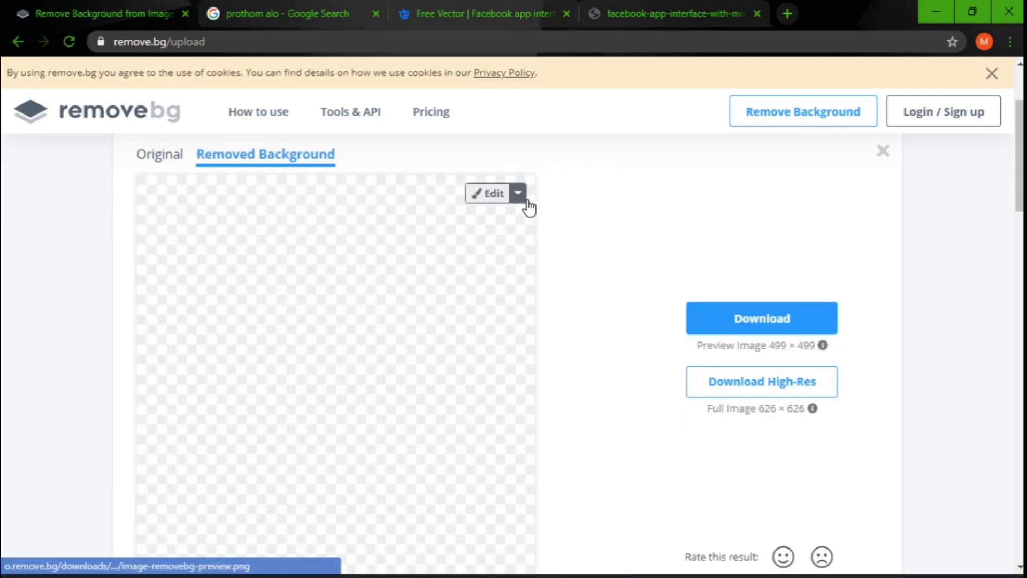
left_click(523, 198)
left_click(487, 221)
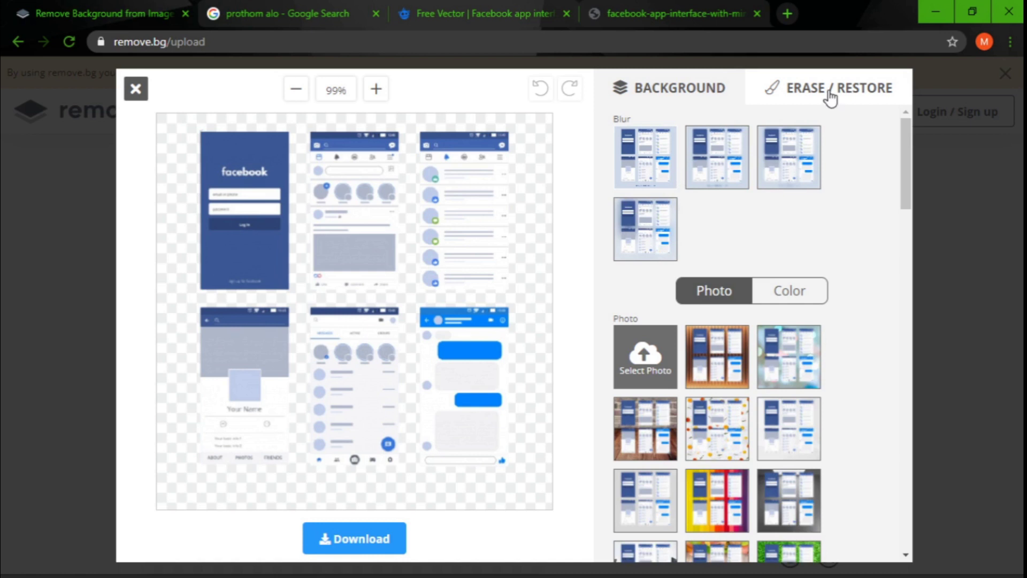
left_click(830, 92)
mouse_move(488, 186)
left_mouse_down()
mouse_move(302, 420)
mouse_move(324, 377)
mouse_move(238, 120)
mouse_move(241, 300)
left_mouse_up()
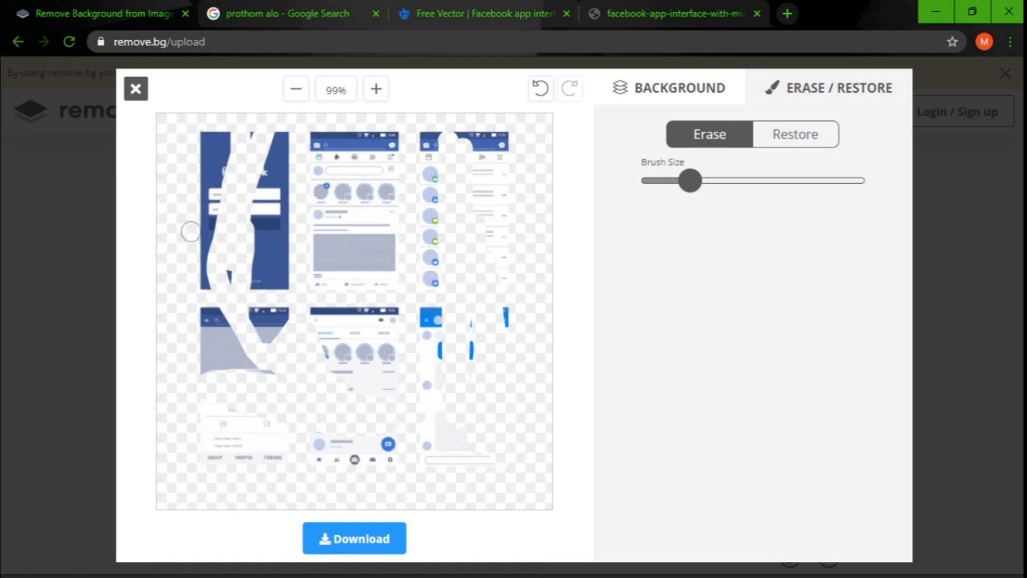
left_click(135, 89)
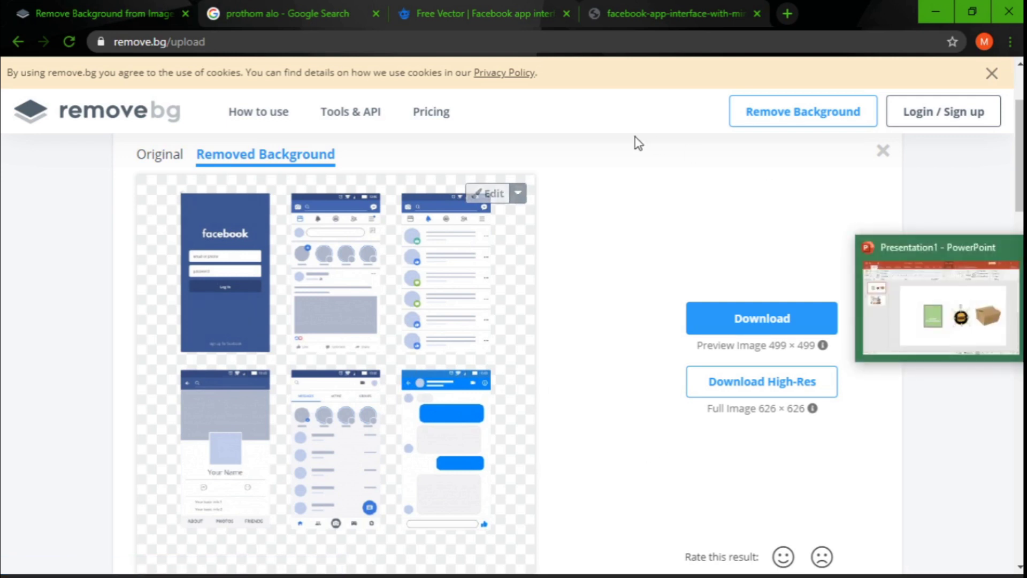
Run a Google Images search for 'food bag'.
left_click(262, 13)
left_click(271, 41)
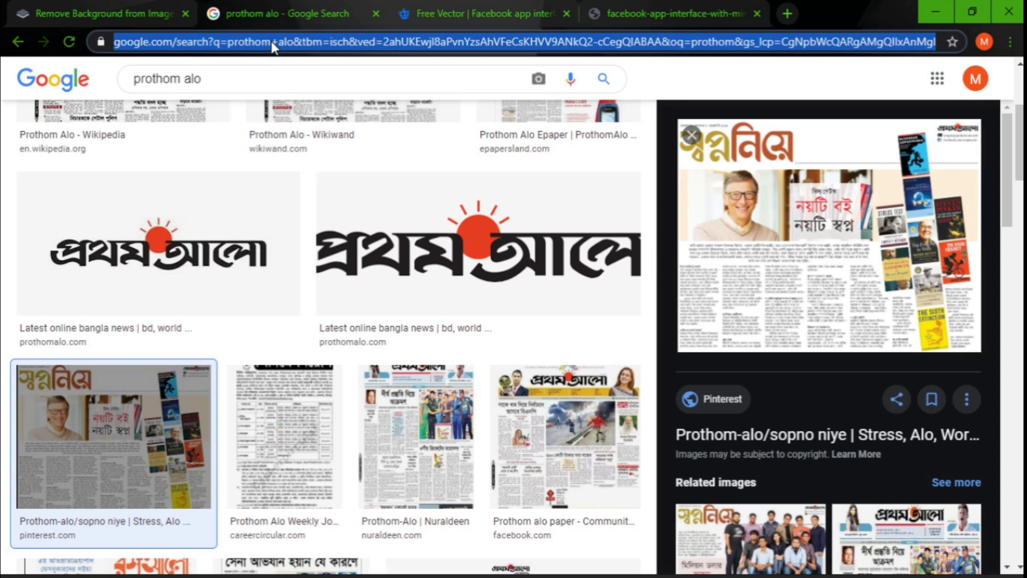
type("bag")
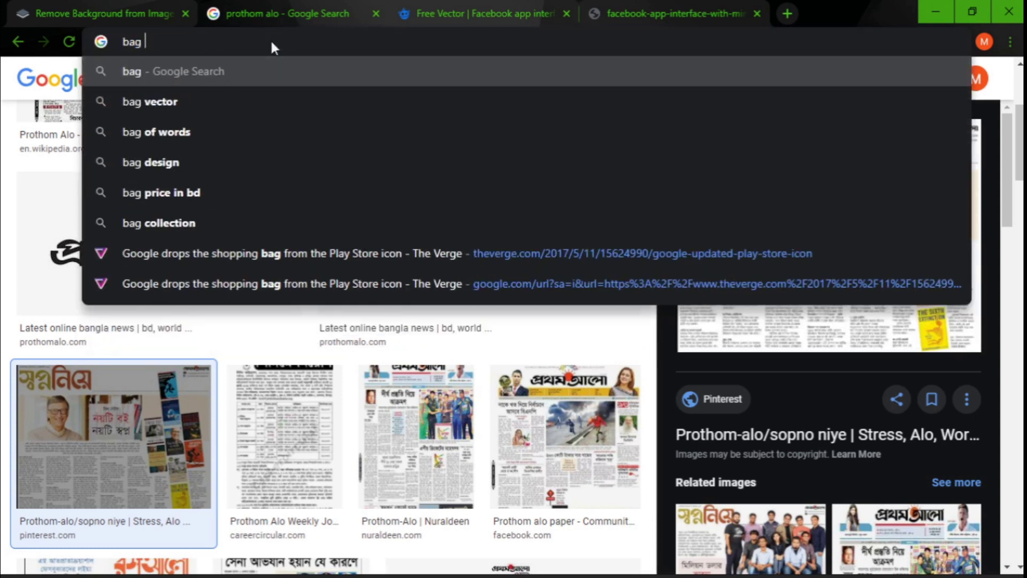
key("Return")
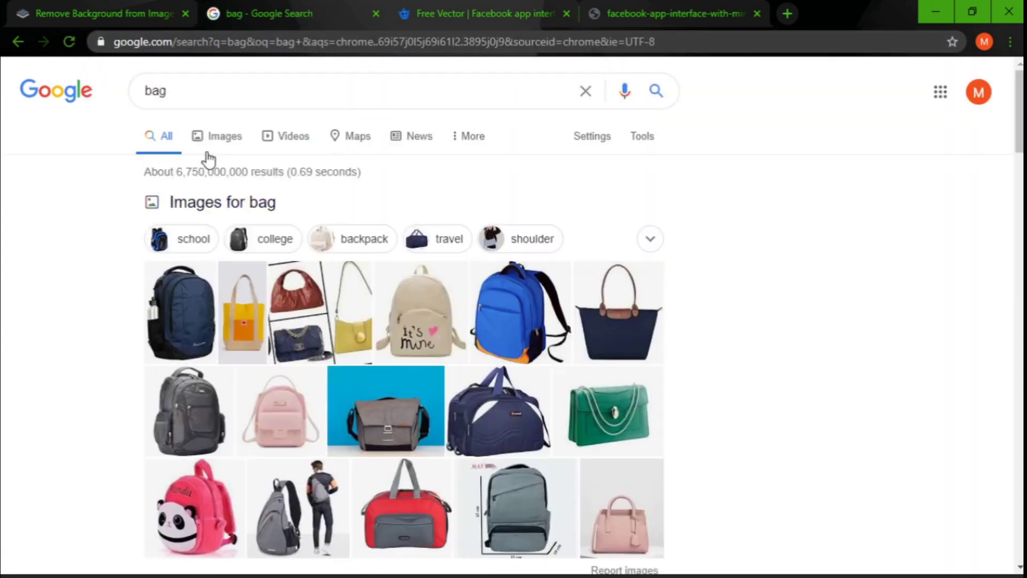
left_click(217, 140)
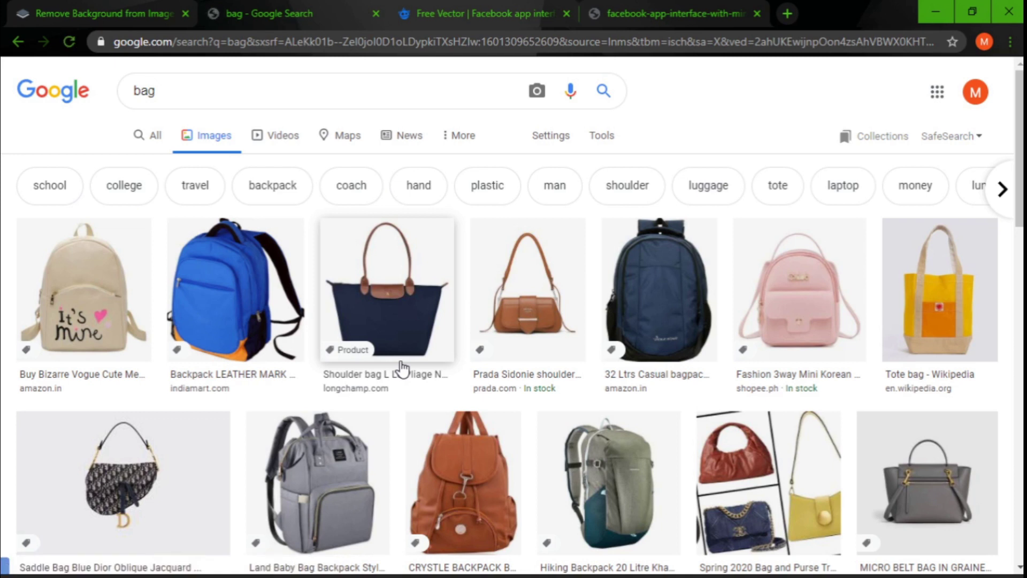
left_click(137, 92)
type("food")
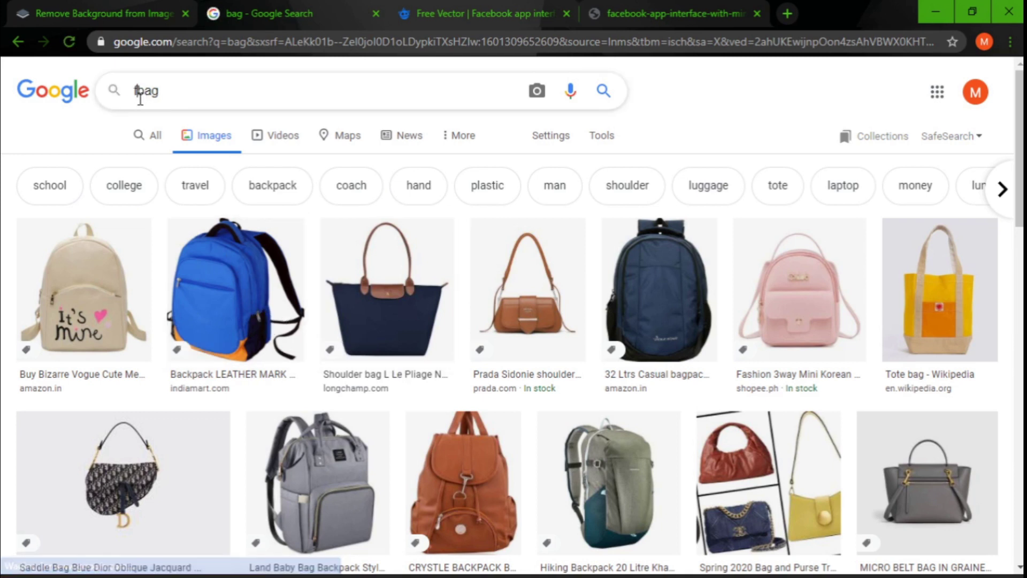
key("Return")
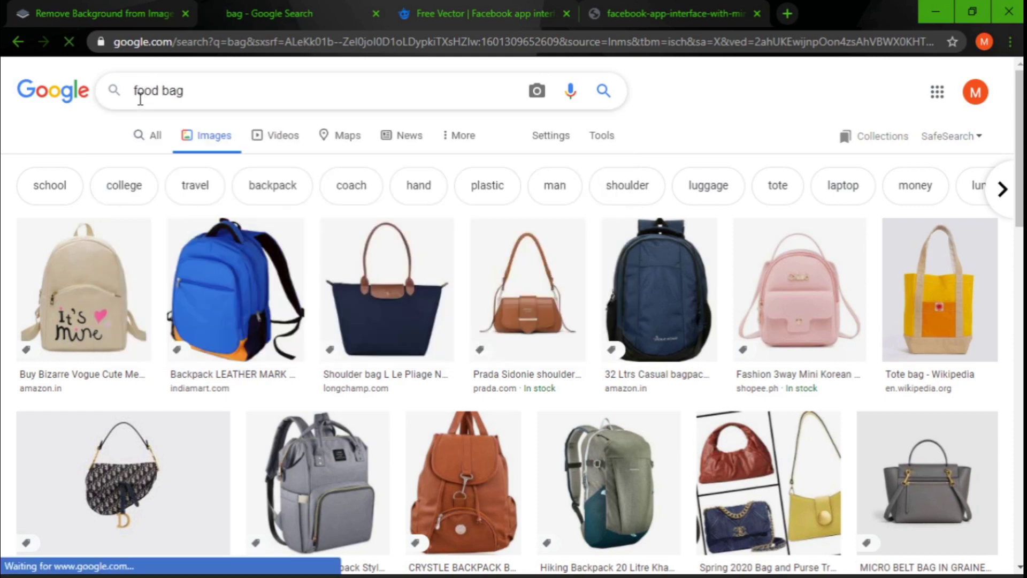
scroll(676, 342, "down", 4)
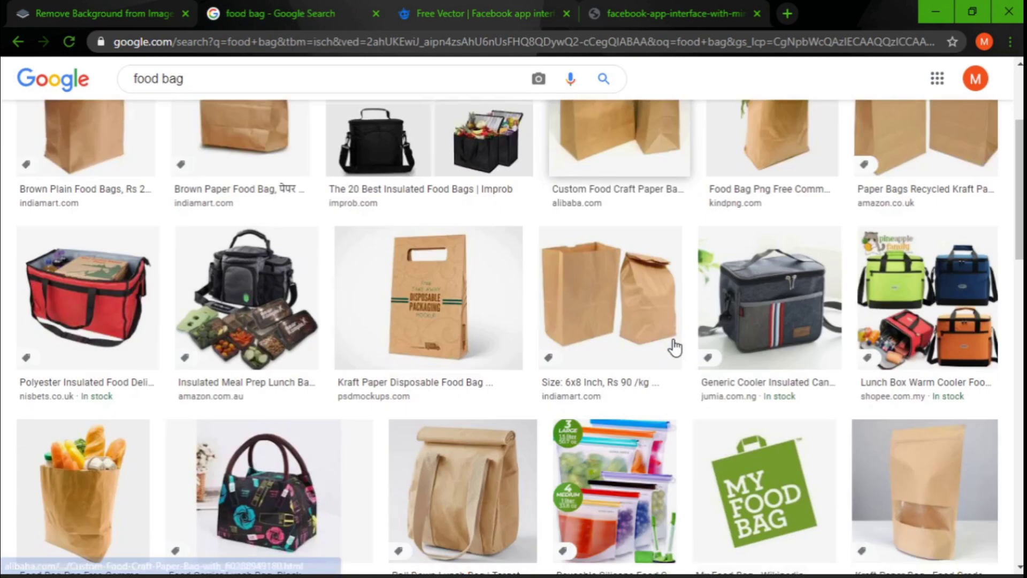
scroll(623, 321, "down", 1)
scroll(1013, 273, "up", 5)
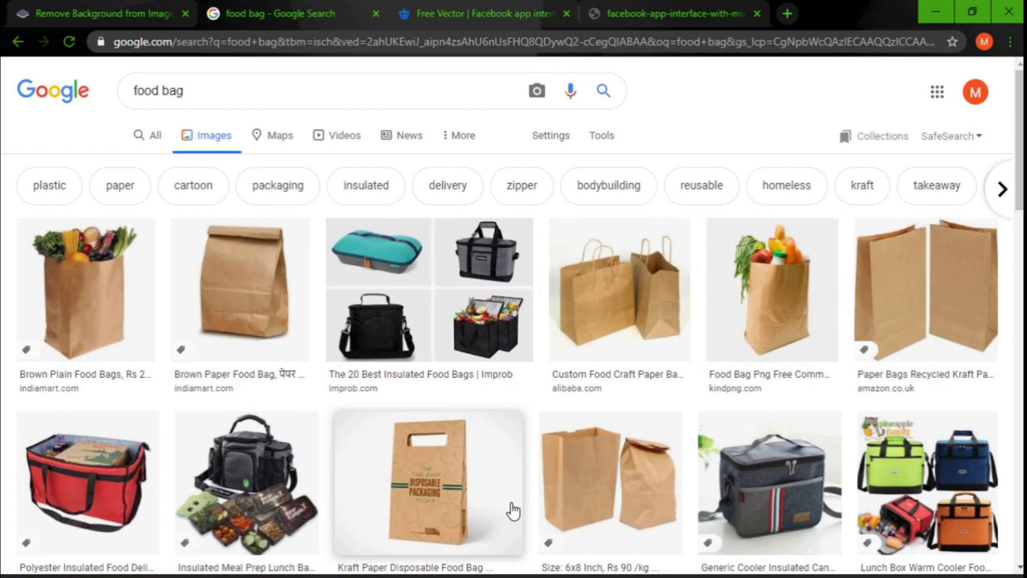
scroll(904, 296, "down", 2)
Copy the two brown kraft paper bags image and delete the takeaway box picture from slide 1.
left_click(910, 218)
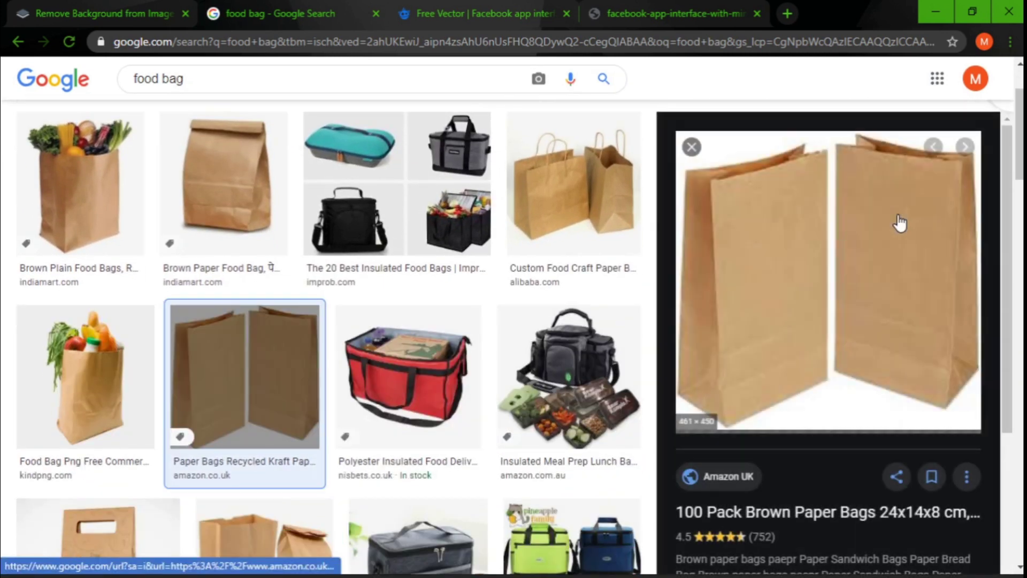
right_click(802, 319)
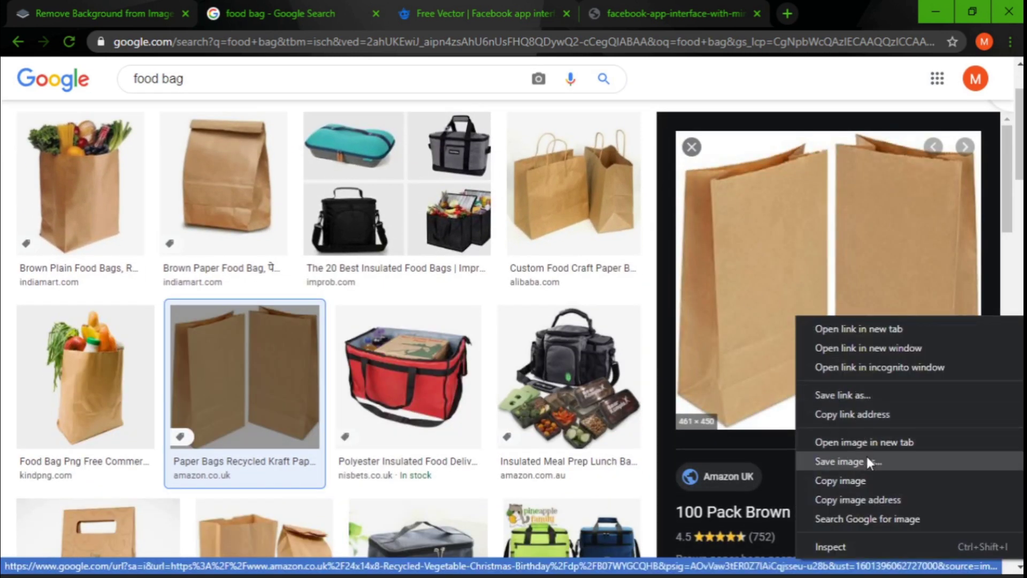
left_click(871, 479)
key("alt+Tab")
left_click(775, 389)
key("Delete")
Replace the green card and slogan with the kraft paper bags photo, sent behind the burger logo.
left_click(461, 341)
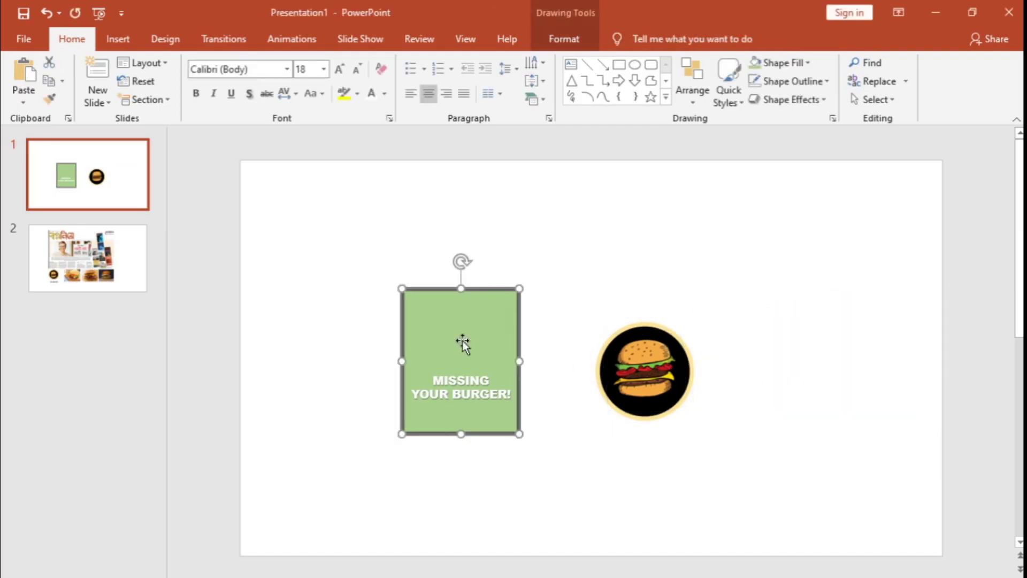
key("Delete")
left_click(475, 386)
left_click(505, 368)
key("Delete")
key("ctrl+v")
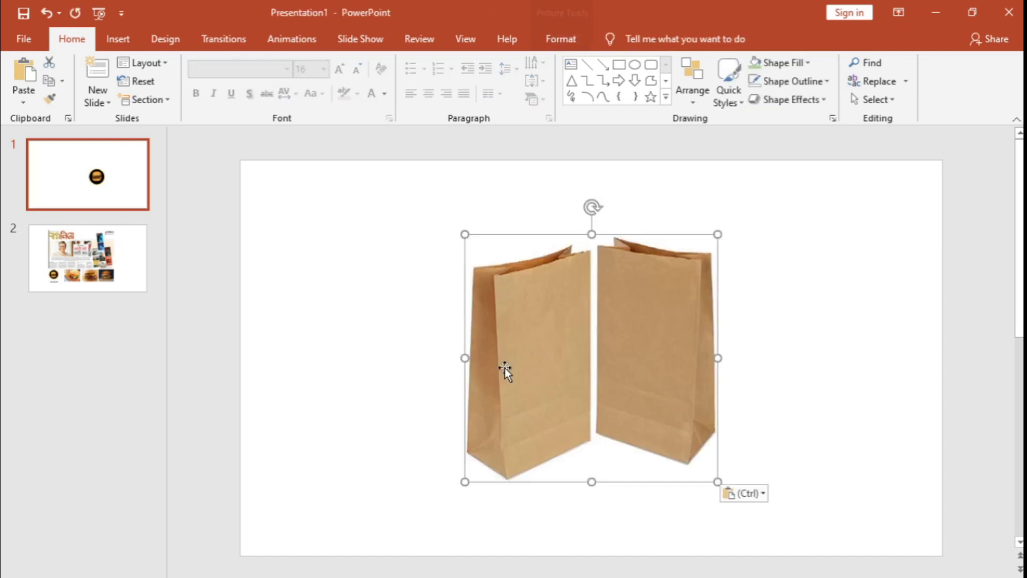
right_click(518, 349)
left_click(595, 222)
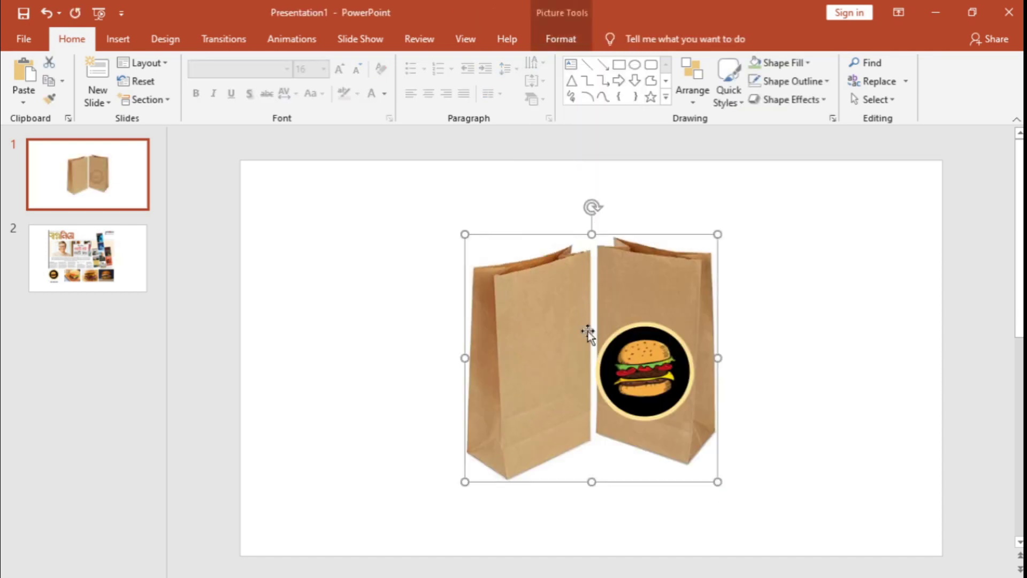
Put a duplicate burger logo circle on the left bag, replacing the old burger picture.
left_click(637, 372)
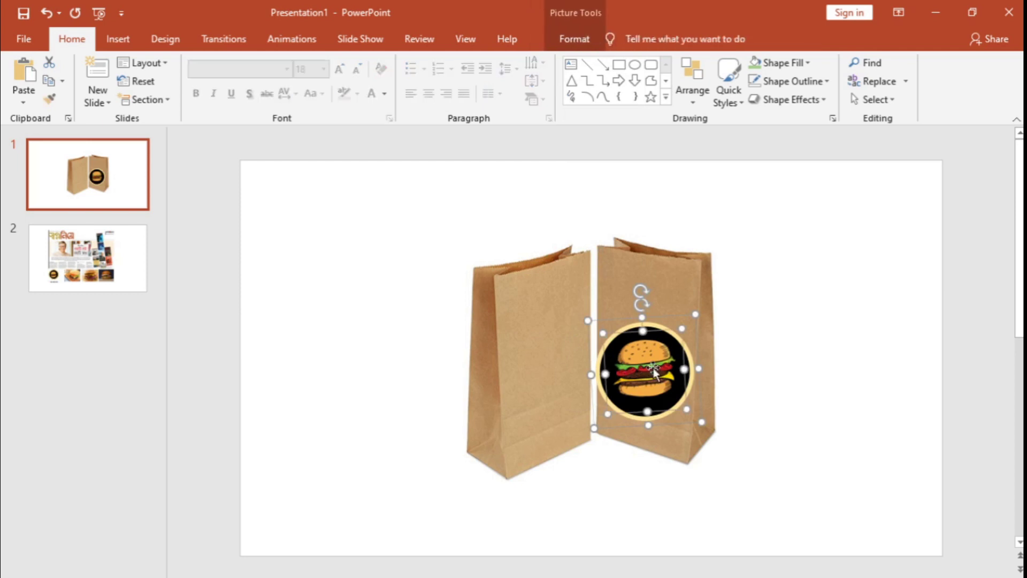
key("ctrl+v")
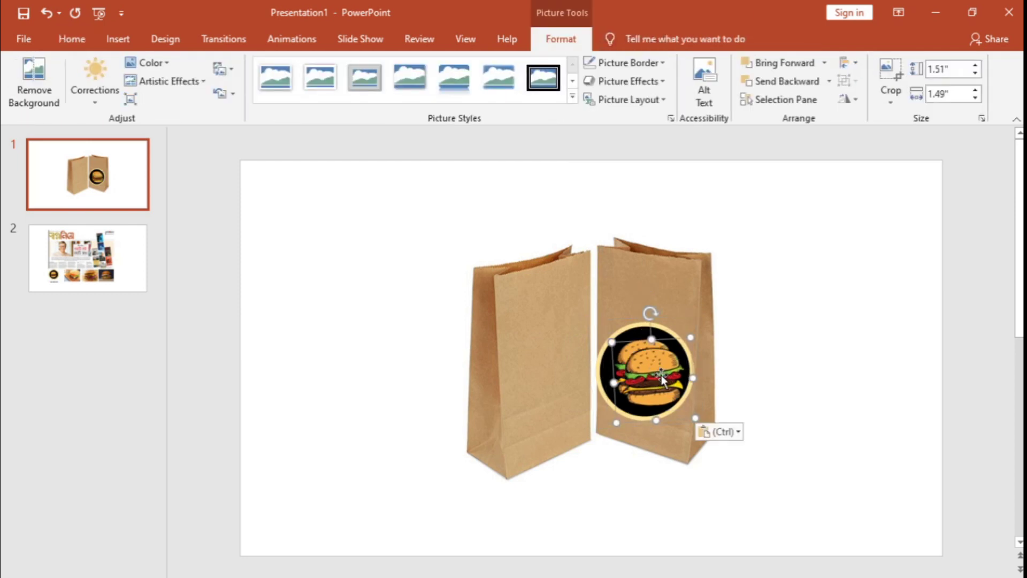
left_click_drag(661, 375, 546, 381)
left_click(625, 413)
key("ctrl+c")
key("ctrl+v")
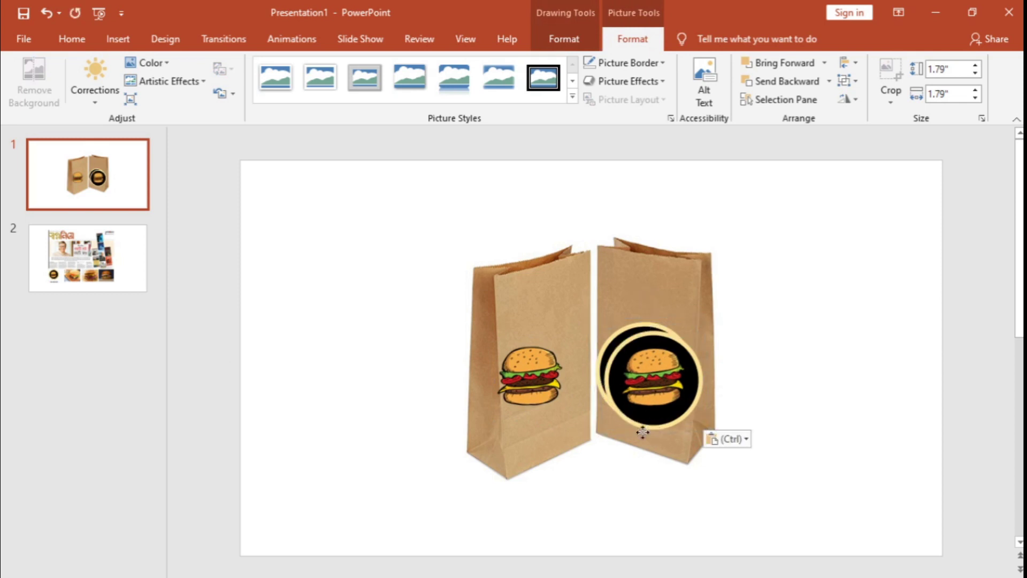
left_click_drag(642, 432, 505, 433)
left_click(535, 382)
key("Delete")
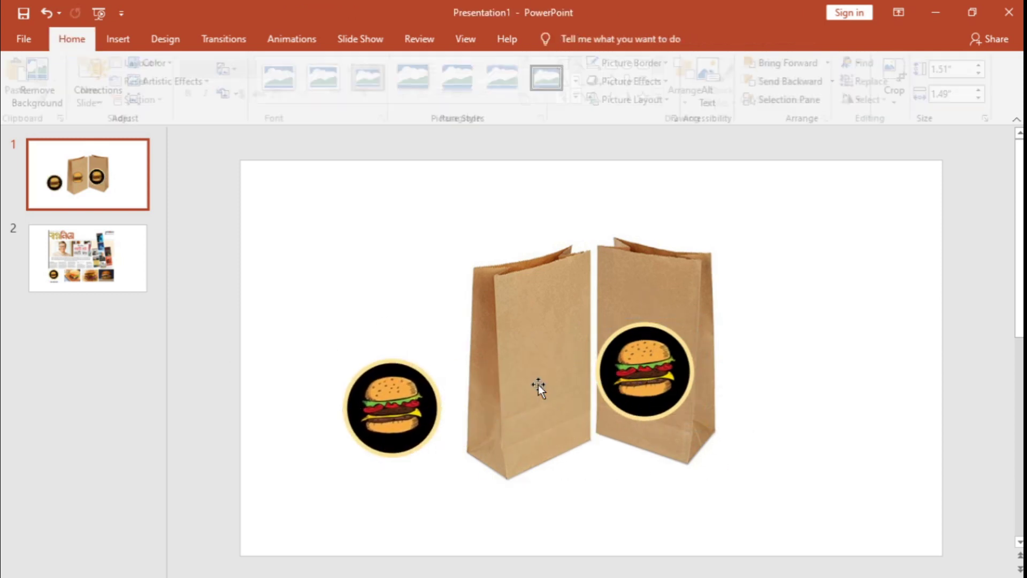
left_click(395, 419)
left_click_drag(396, 419, 545, 384)
Resize both burger circles to 1.16" and position each on its bag.
left_click(590, 414, "shift")
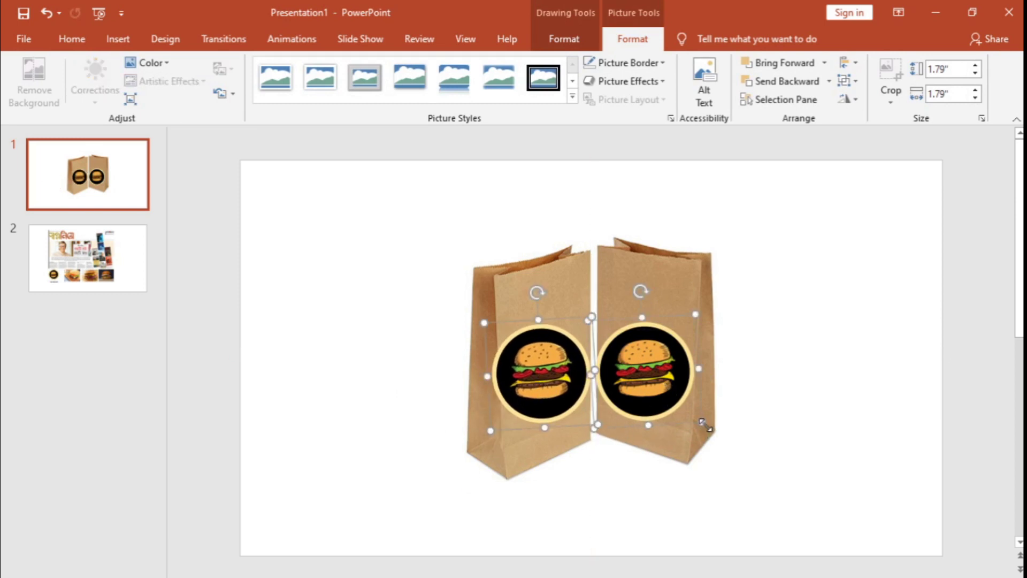
left_click_drag(705, 425, 669, 394)
left_click(666, 396)
left_click(643, 357)
left_click_drag(647, 359, 661, 345)
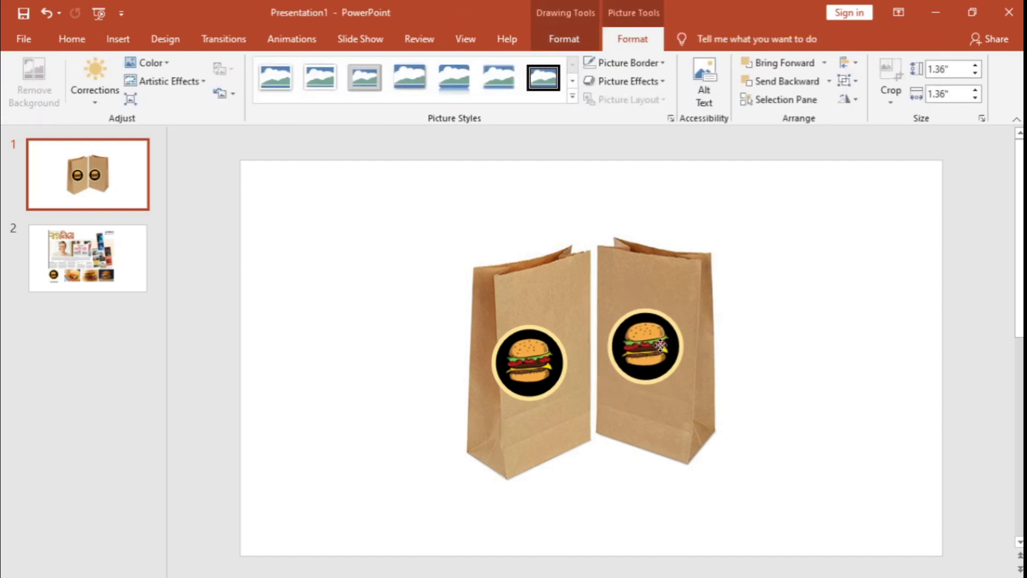
mouse_move(525, 372)
left_mouse_down()
mouse_move(547, 365)
mouse_move(538, 364)
left_mouse_up()
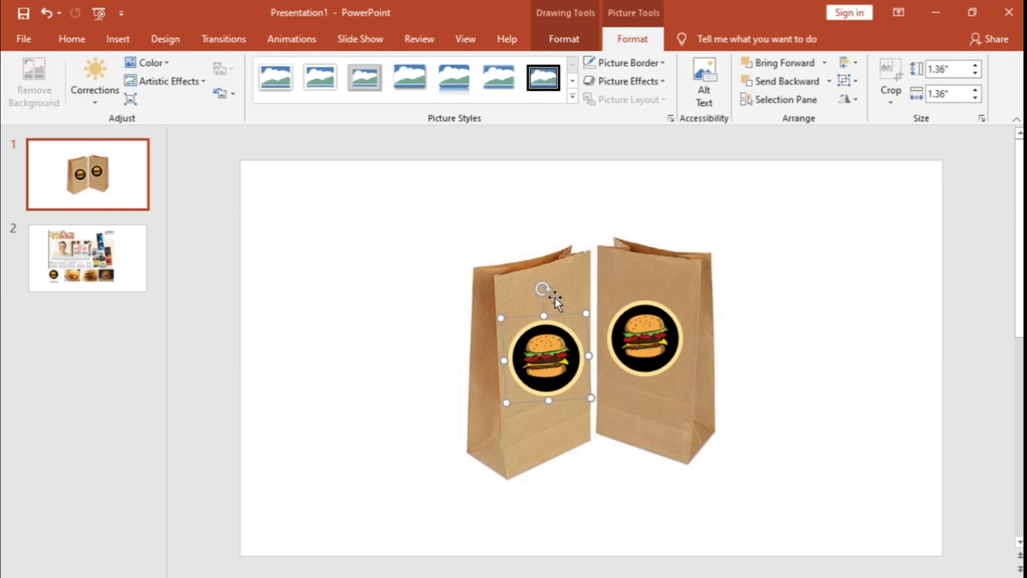
left_click(643, 363, "shift")
left_click_drag(693, 381, 672, 364)
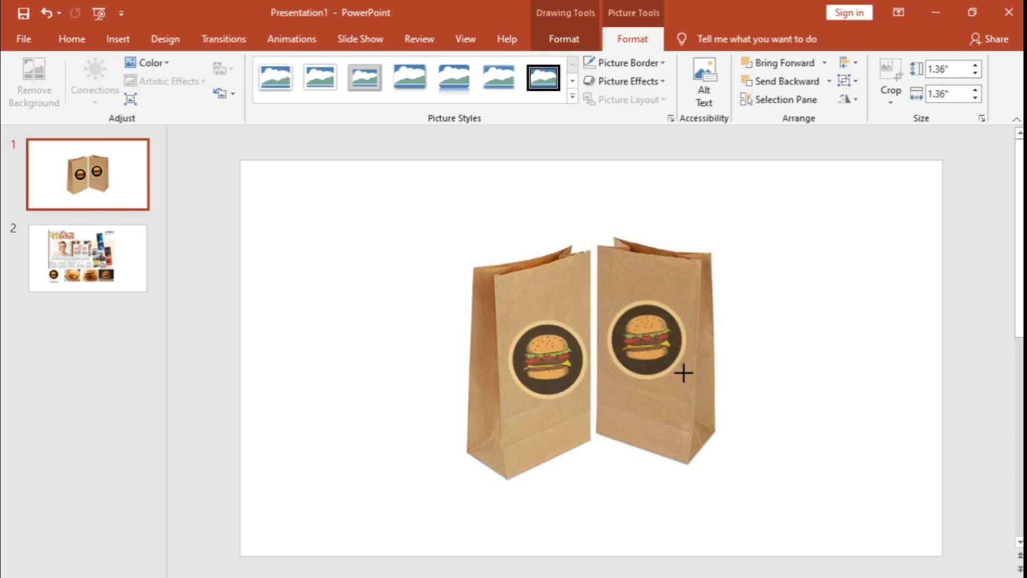
Tilt each burger circle to match its bag's angle and nudge both slightly down.
left_click(648, 353, "shift")
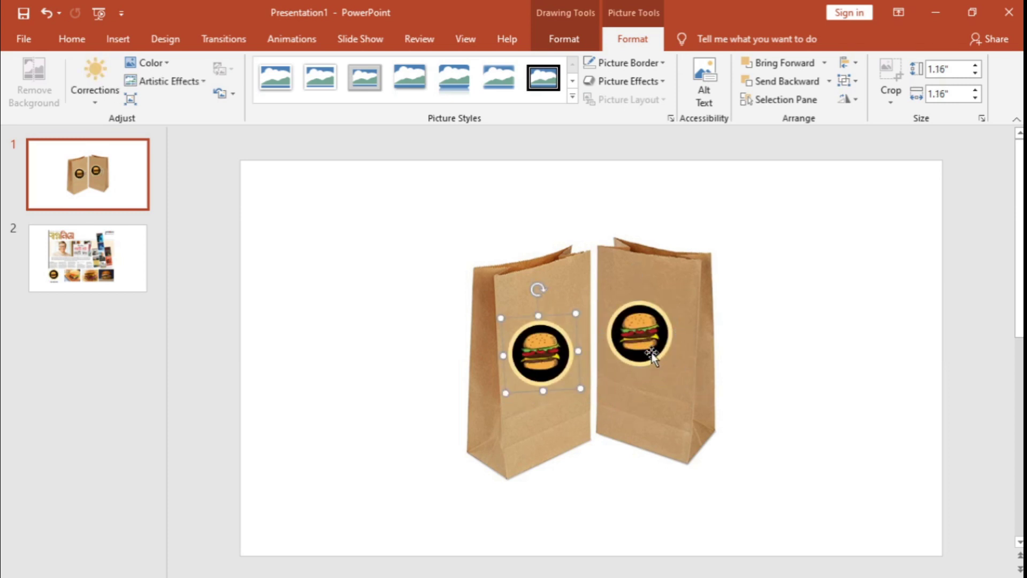
left_click(645, 338)
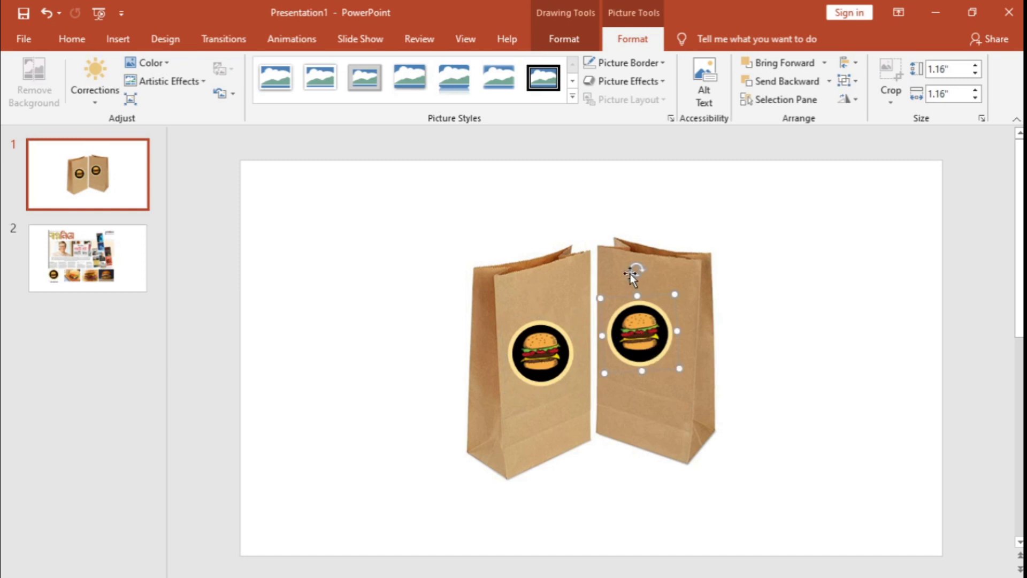
left_click_drag(633, 270, 650, 269)
left_click_drag(641, 338, 644, 355)
left_click(537, 361)
left_click_drag(540, 289, 529, 290)
left_click_drag(539, 349, 548, 359)
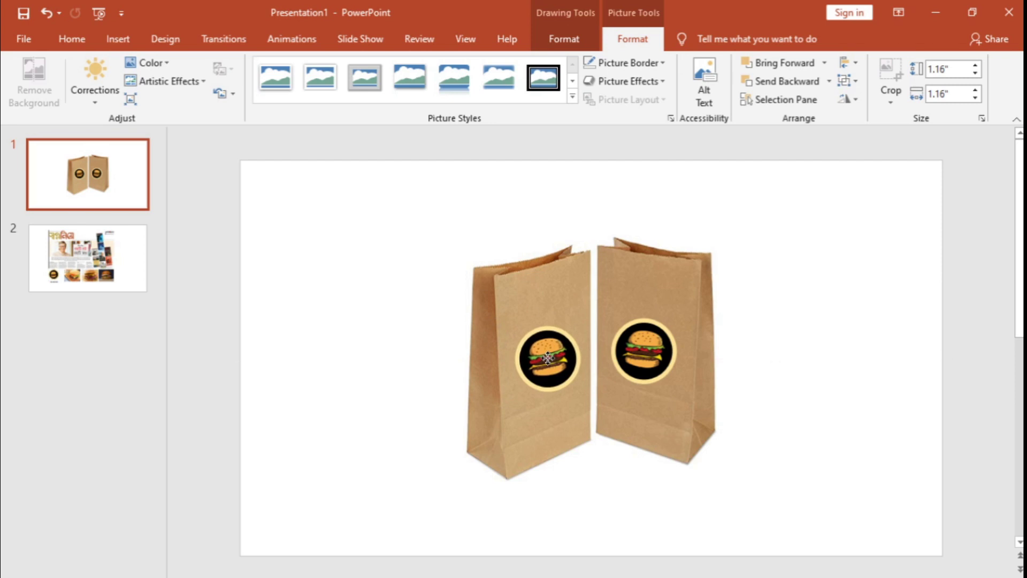
Draw a rectangle below the left bag's logo, tilt it with the bag, and make it solid black.
left_click(784, 416)
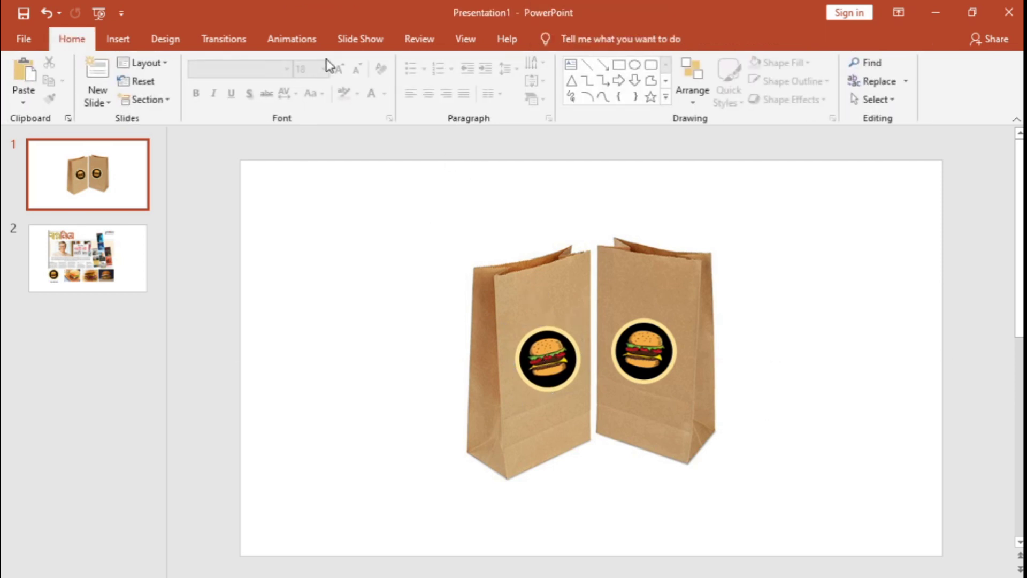
left_click(165, 39)
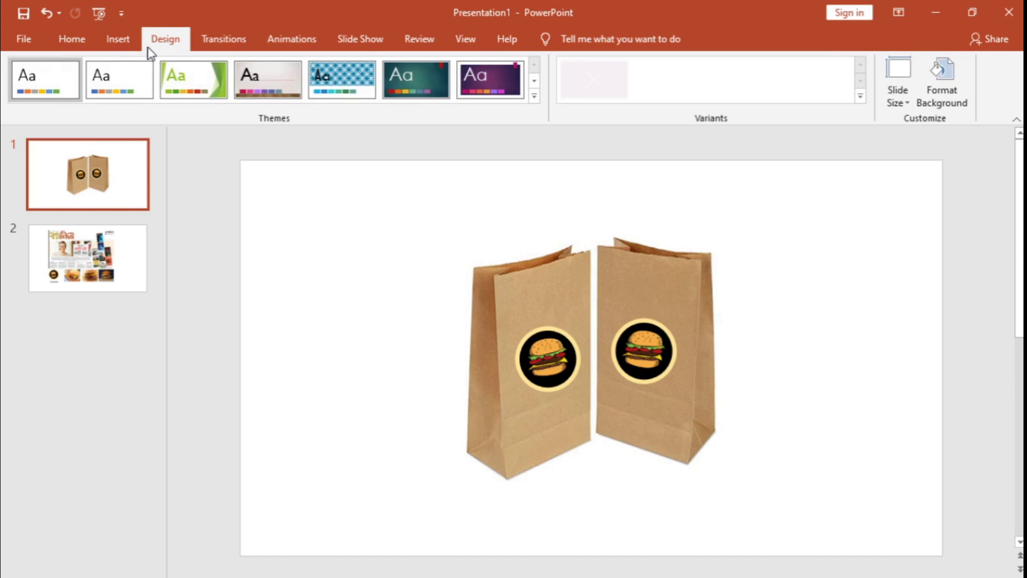
left_click(118, 39)
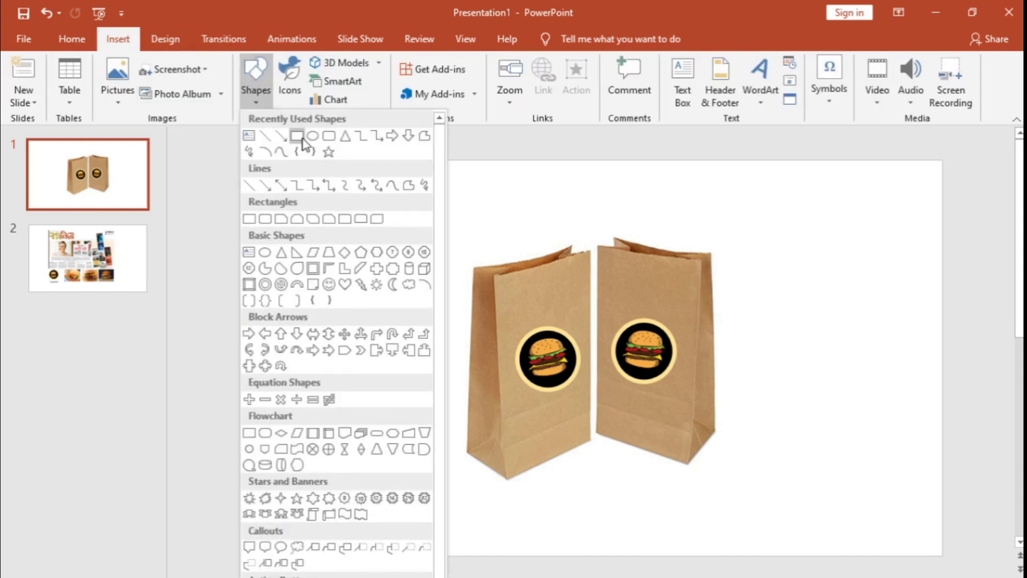
left_click(296, 135)
mouse_move(501, 361)
left_mouse_down()
mouse_move(556, 423)
mouse_move(512, 395)
mouse_move(565, 436)
left_mouse_up()
mouse_move(553, 391)
left_mouse_down()
mouse_move(537, 387)
mouse_move(548, 402)
left_mouse_up()
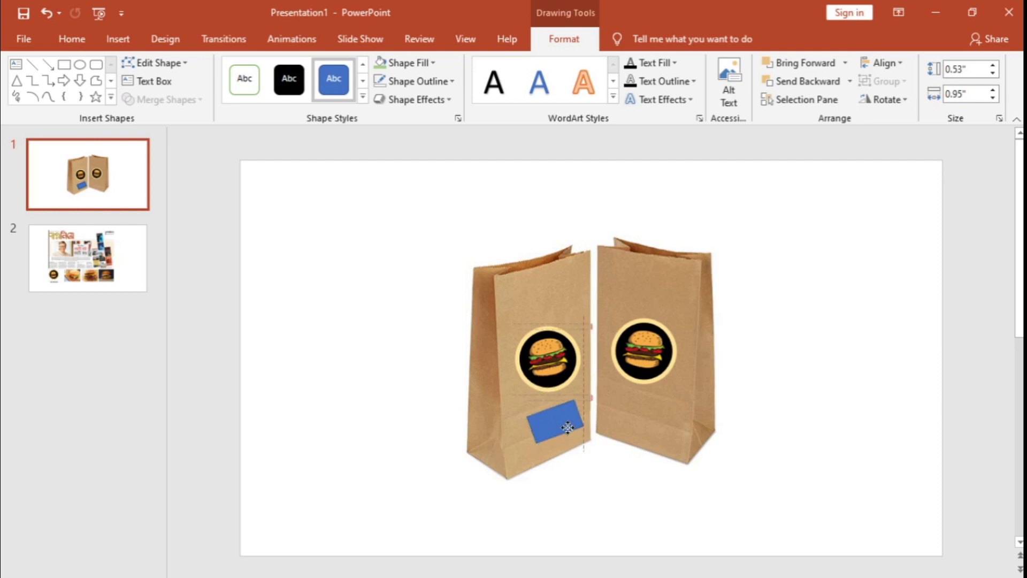
left_click(292, 85)
Place a copy of the black label rectangle on the right bag.
left_click(383, 349)
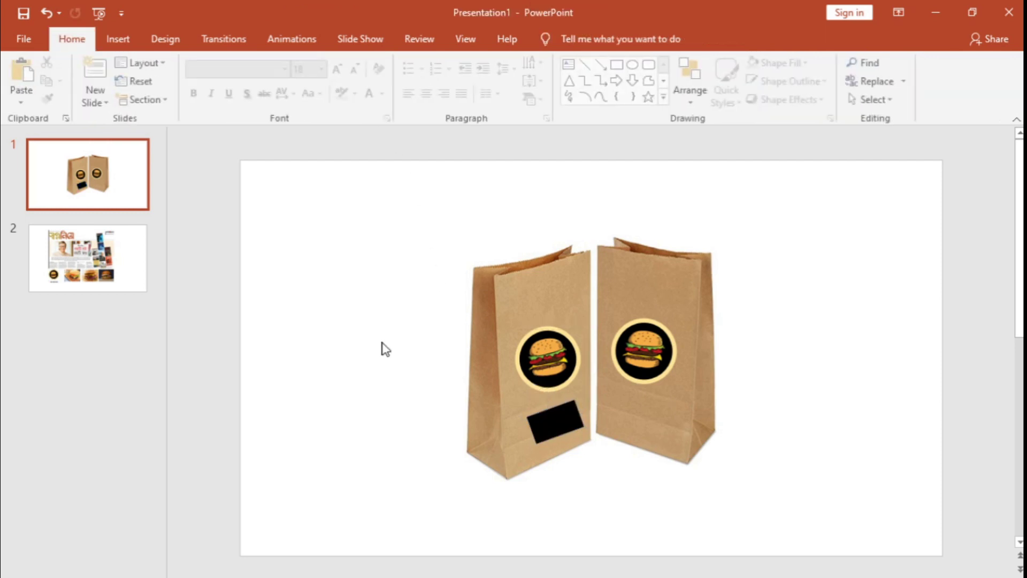
left_click(559, 430)
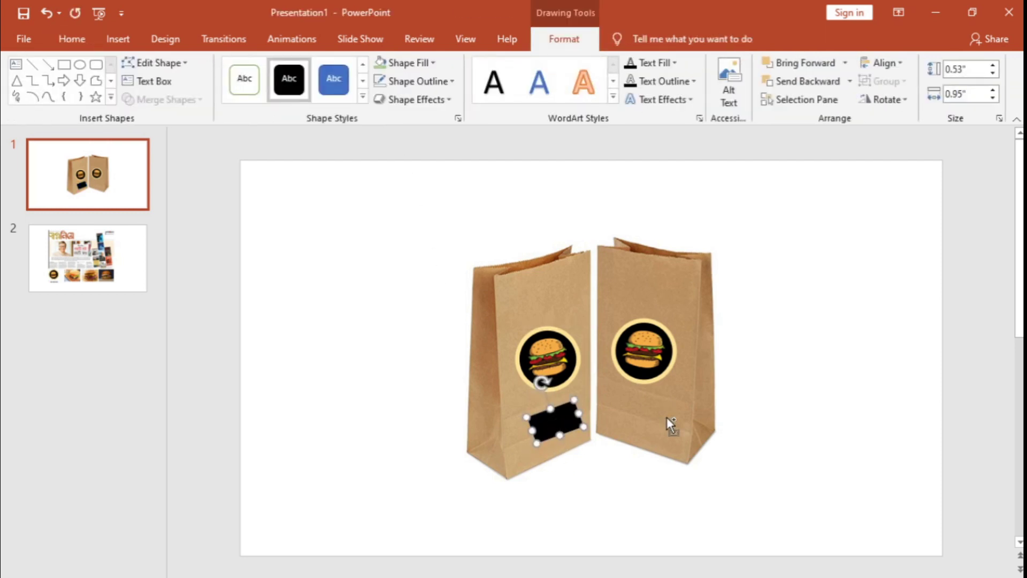
key("ctrl+v")
left_click_drag(546, 429, 640, 426)
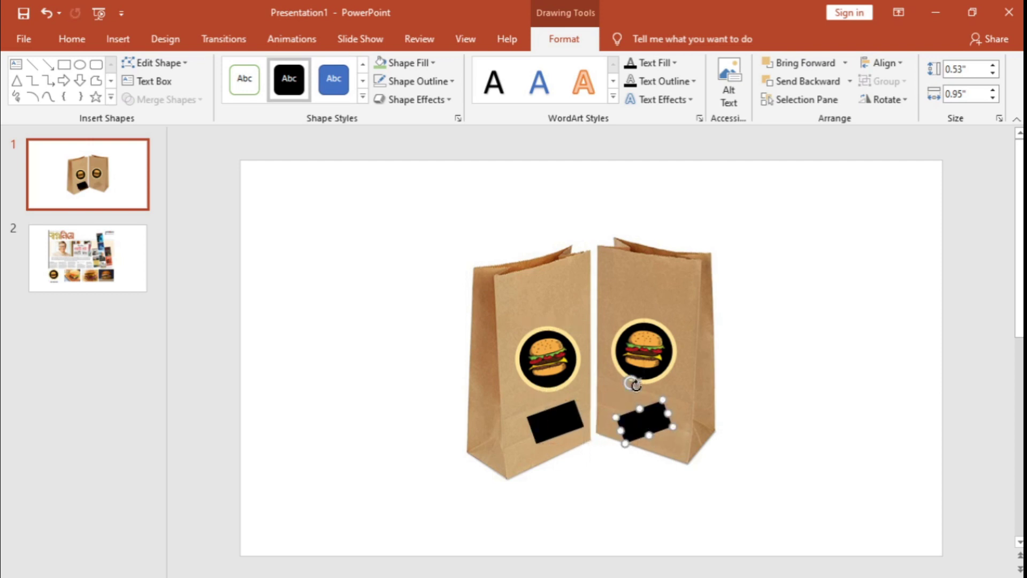
left_click_drag(632, 391, 653, 385)
left_click(656, 431)
left_click(808, 461)
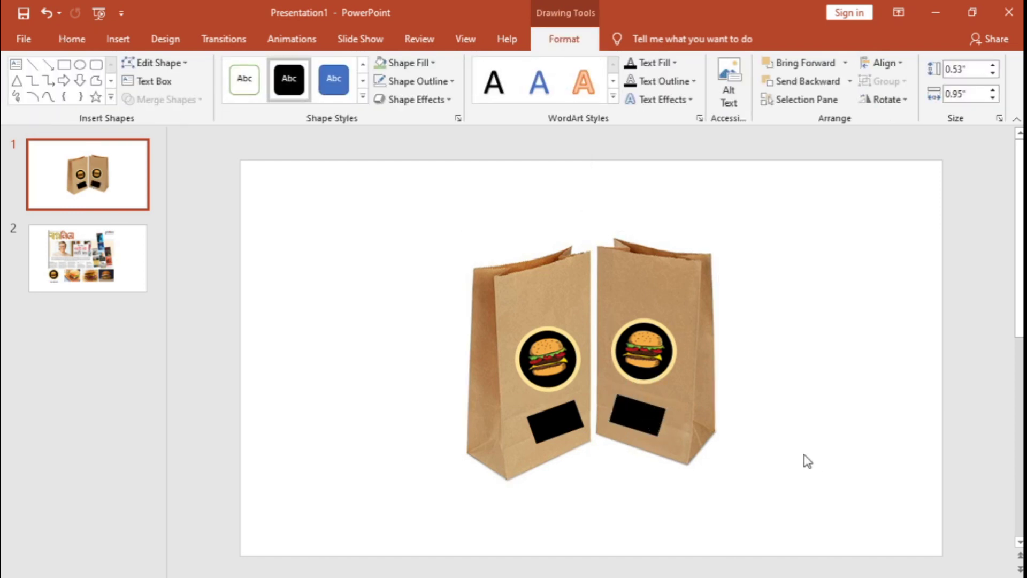
Group the bags, logos and labels, shrink the group to 2.36" x 2.42", and move it top-right.
left_click_drag(417, 212, 776, 517)
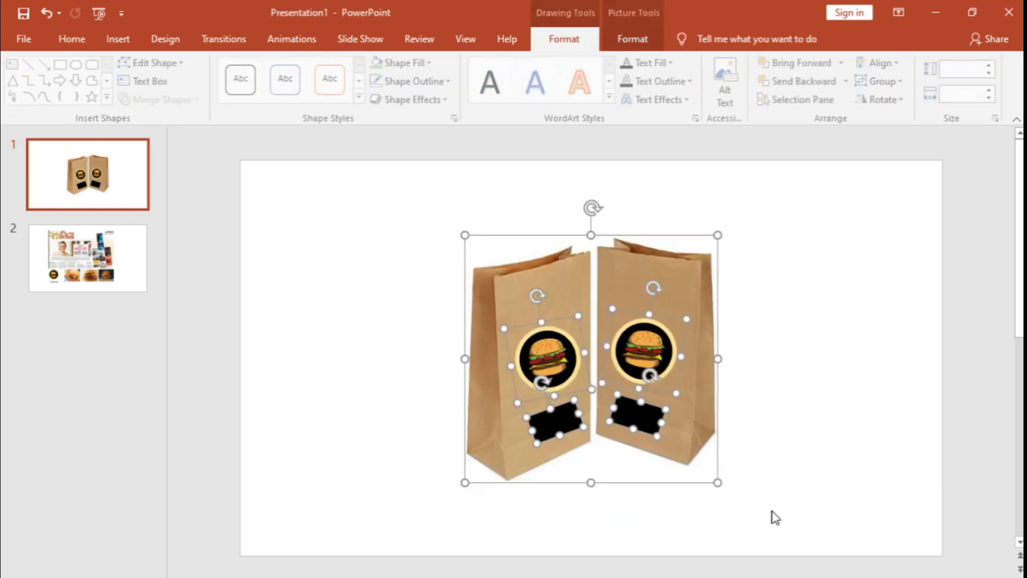
right_click(688, 406)
mouse_move(727, 234)
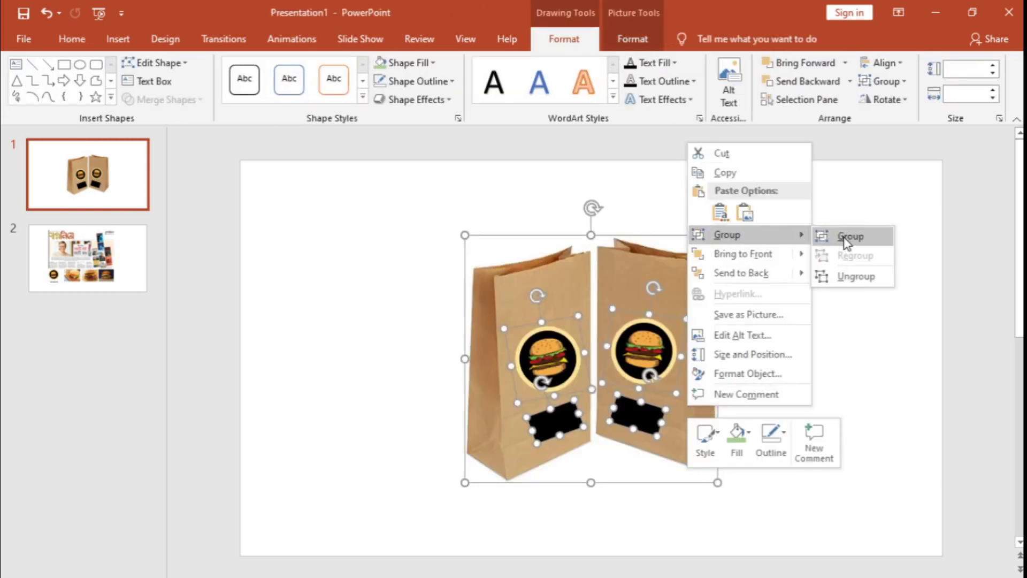
left_click(847, 242)
left_click(556, 315)
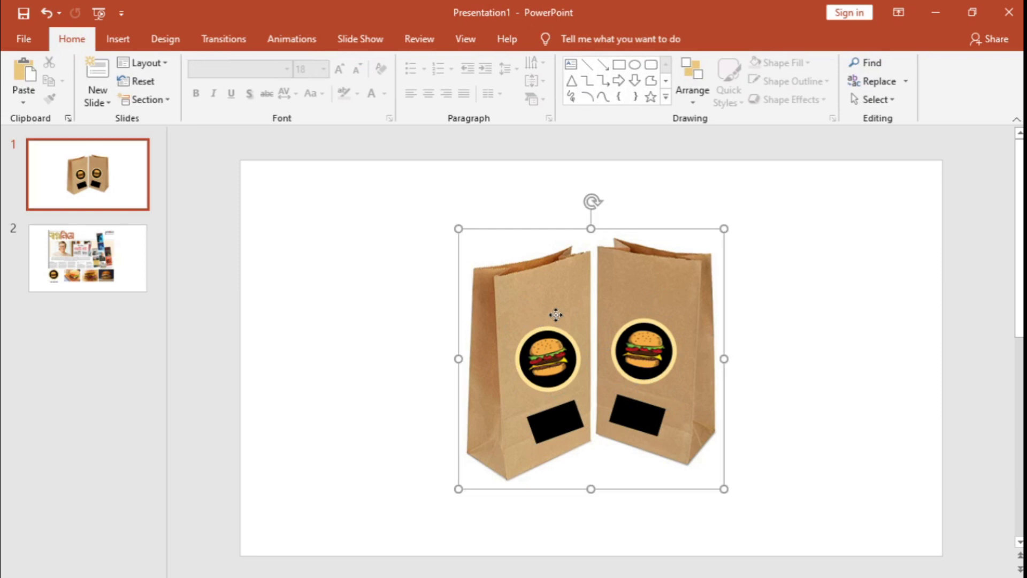
left_click_drag(724, 229, 530, 354)
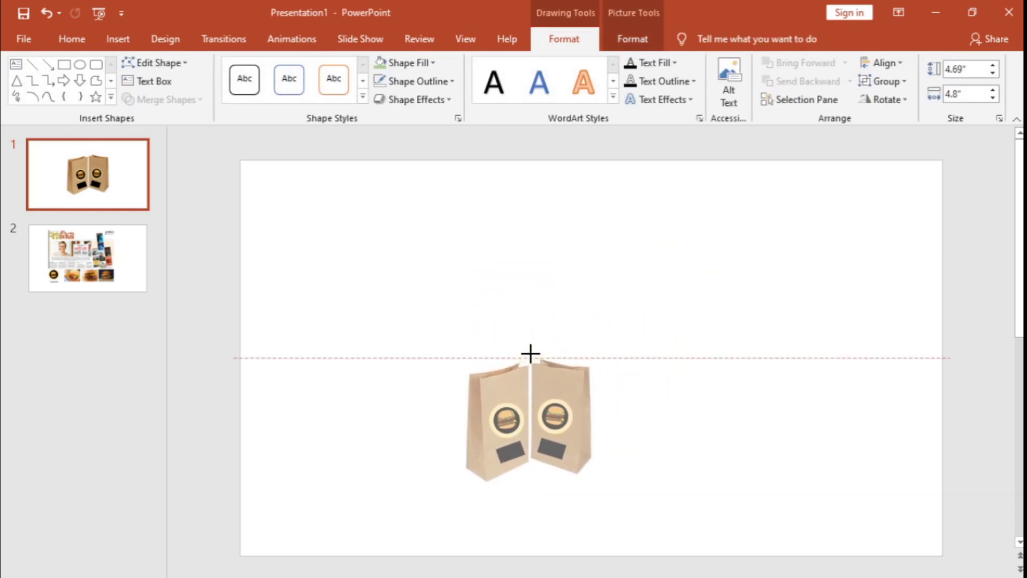
left_click_drag(522, 412, 778, 271)
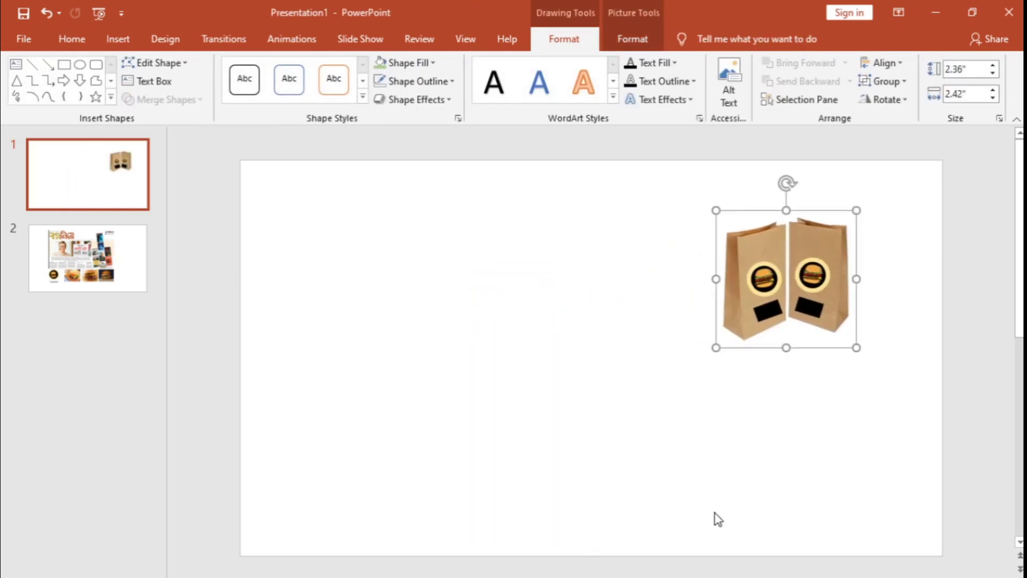
Check the newspaper collage on slide 2, then return to slide 1.
left_click(140, 283)
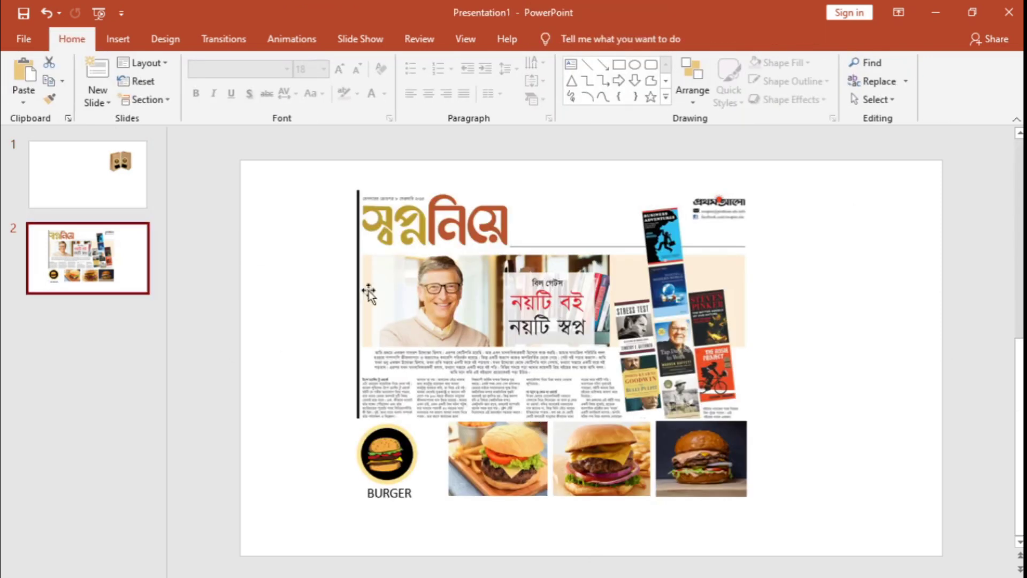
left_click(551, 413)
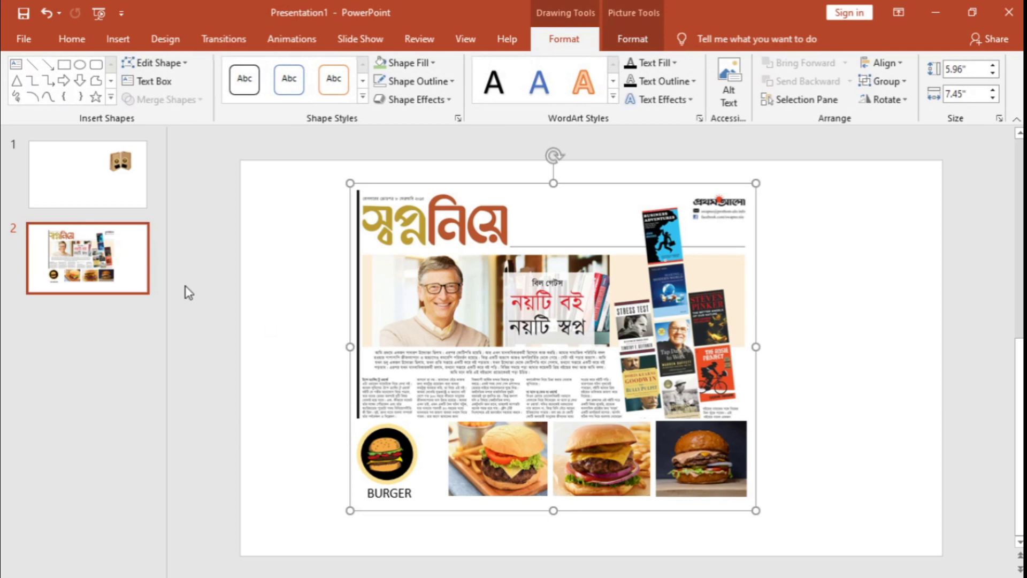
left_click(89, 173)
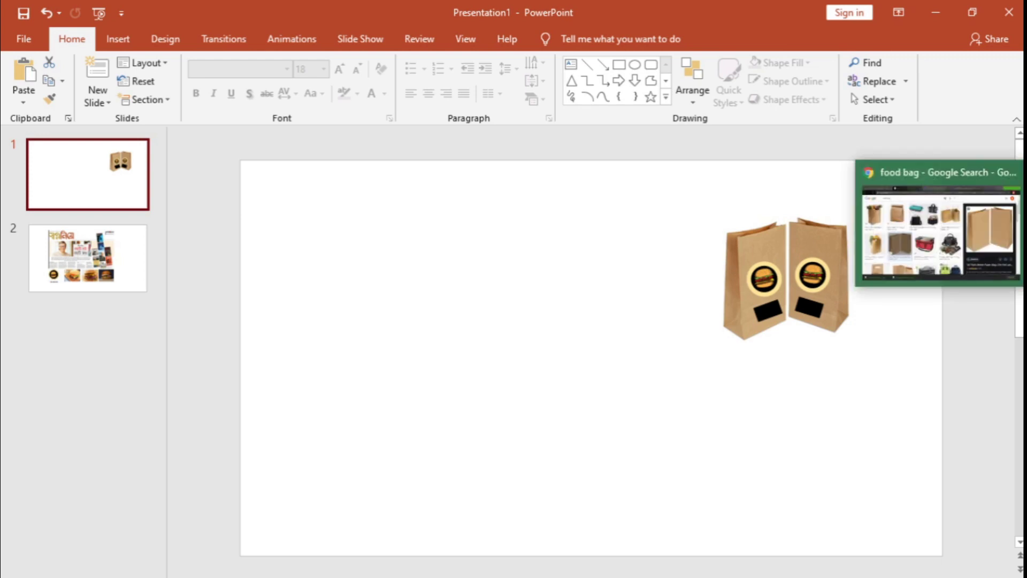
left_click(942, 229)
left_click(142, 1)
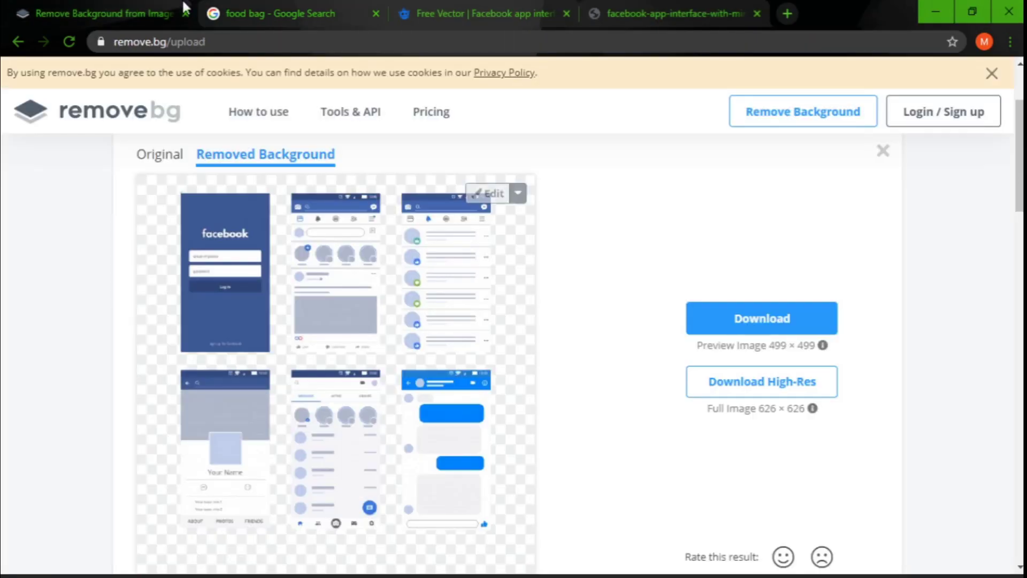
left_click(429, 2)
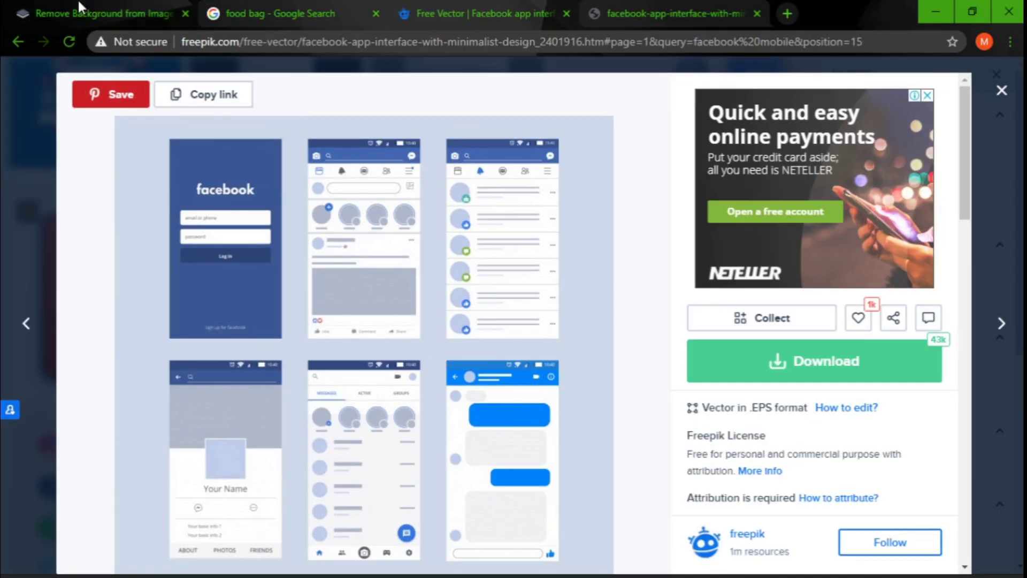
left_click(78, 3)
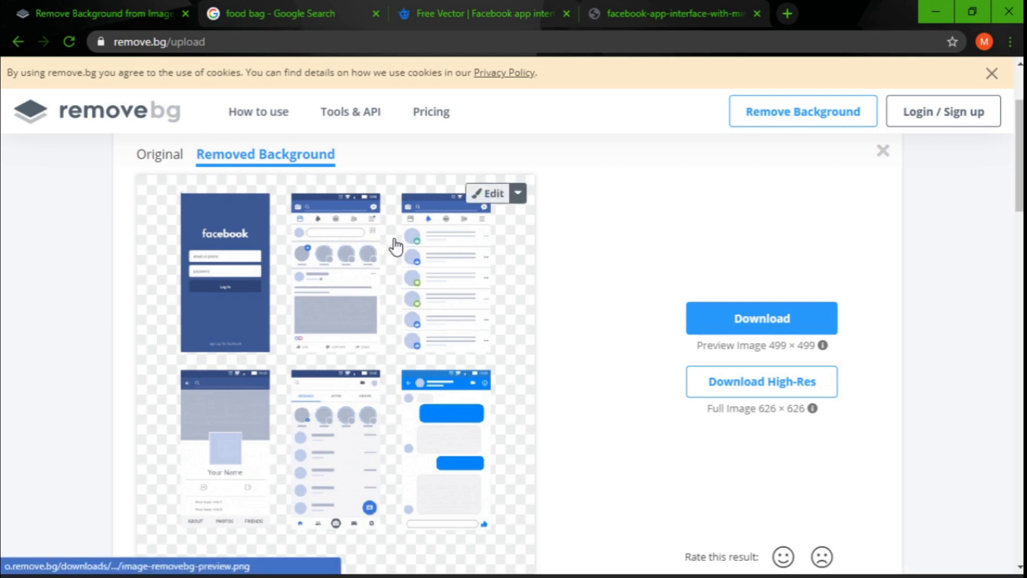